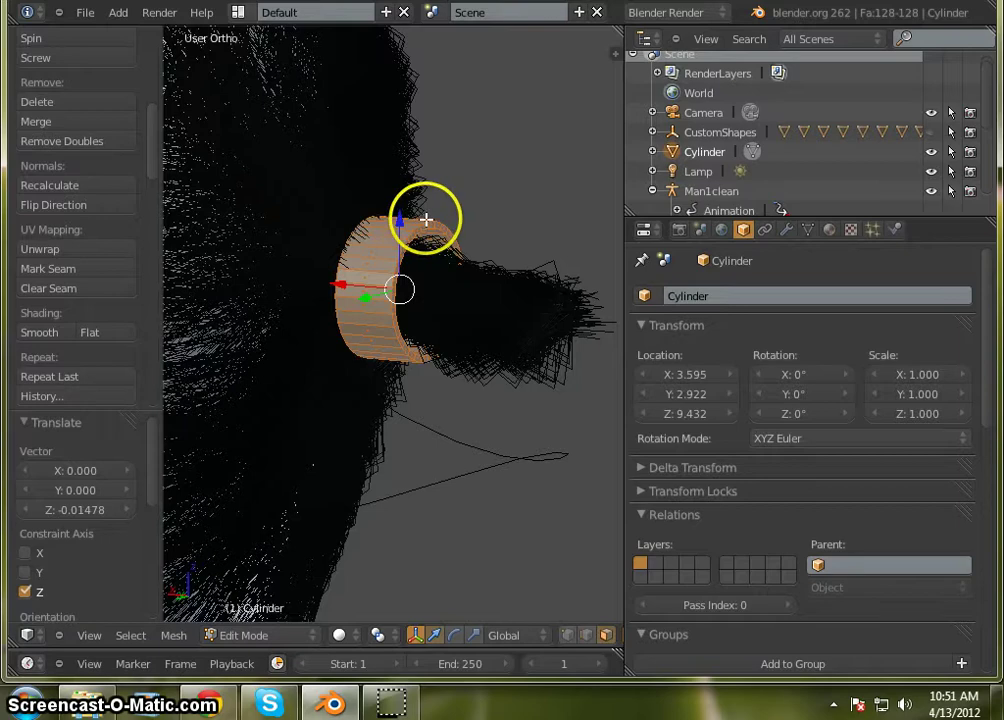
# - Select four adjacent faces on the upper inner wall of the cylinder ring around the ponytail
pyautogui.scroll(6, 424, 247)
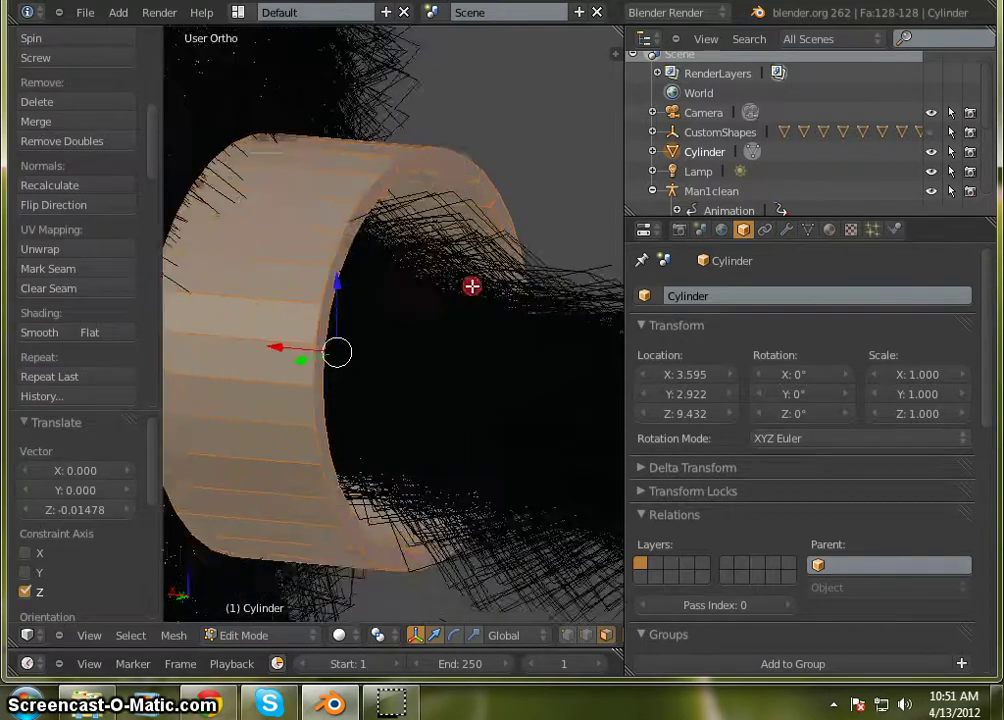
pyautogui.moveTo(361, 269)
pyautogui.mouseDown(button='middle')
pyautogui.moveTo(412, 264)
pyautogui.moveTo(287, 280)
pyautogui.moveTo(273, 221)
pyautogui.moveTo(440, 294)
pyautogui.moveTo(397, 296)
pyautogui.moveTo(383, 260)
pyautogui.moveTo(376, 270)
pyautogui.mouseUp(button='middle')
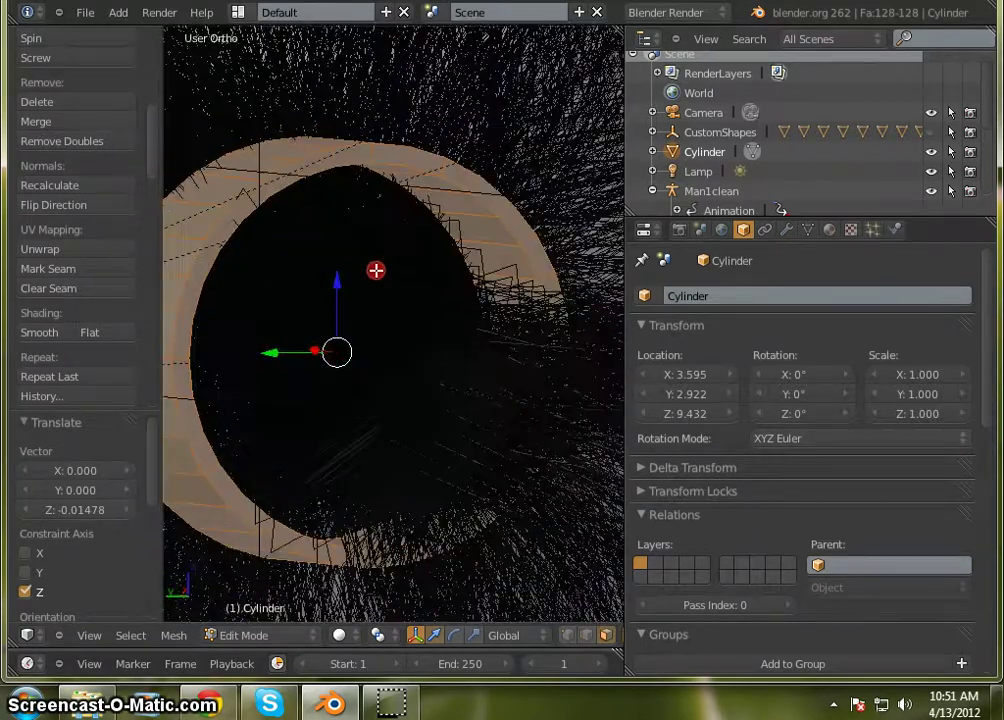
pyautogui.scroll(2, 420, 217)
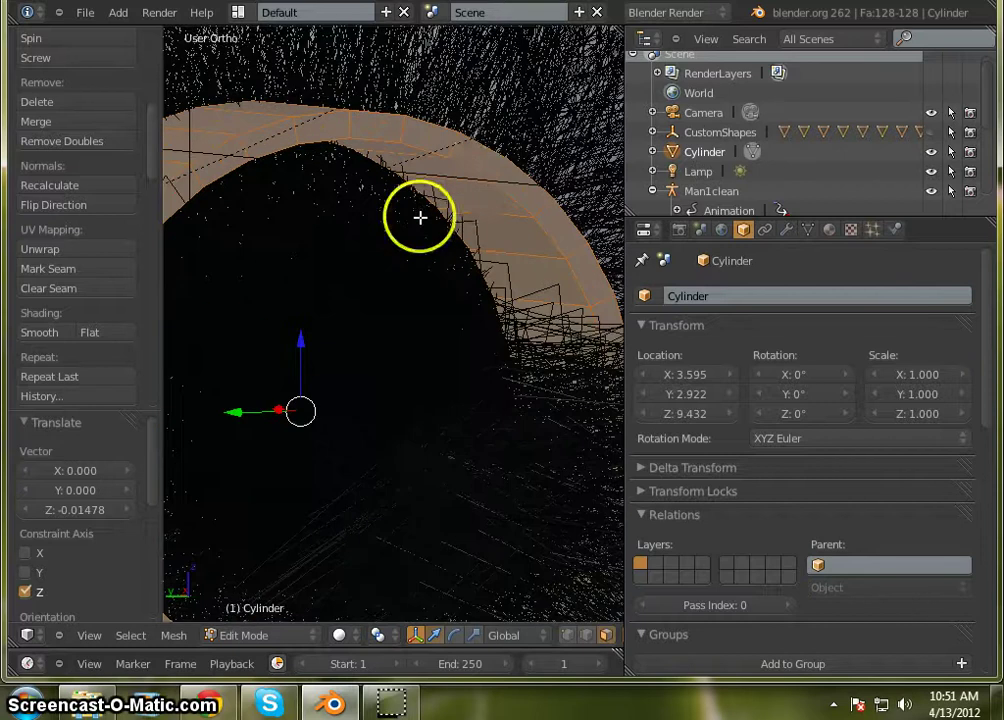
pyautogui.rightClick(470, 195)
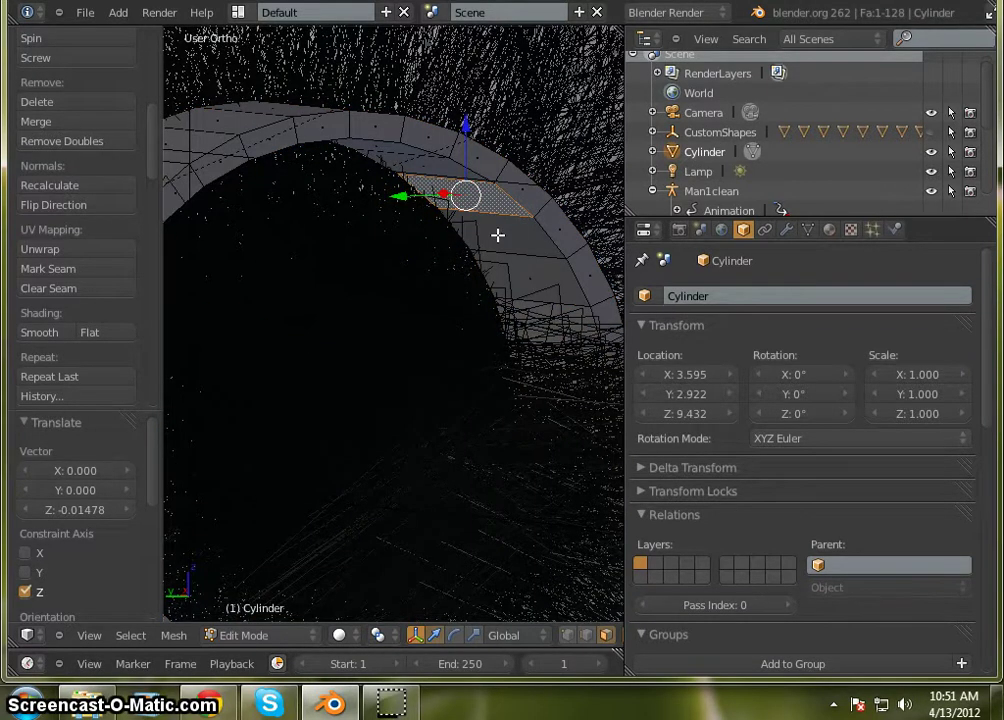
pyautogui.keyDown('shift'); pyautogui.rightClick(509, 246); pyautogui.keyUp('shift')
pyautogui.keyDown('shift'); pyautogui.rightClick(522, 280); pyautogui.keyUp('shift')
pyautogui.keyDown('shift'); pyautogui.rightClick(536, 340); pyautogui.keyUp('shift')
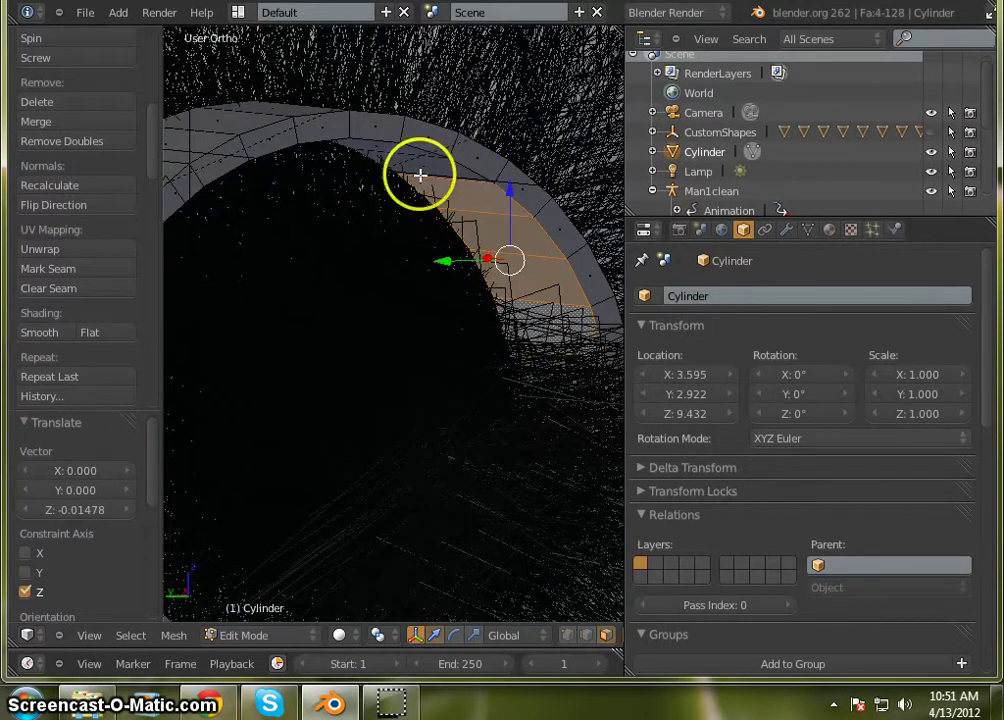
# - Extend the face selection along the ring's inner wall, across its top and down the opposite side
pyautogui.keyDown('shift'); pyautogui.moveTo(467, 223); pyautogui.dragTo(485, 323, button='middle'); pyautogui.keyUp('shift')
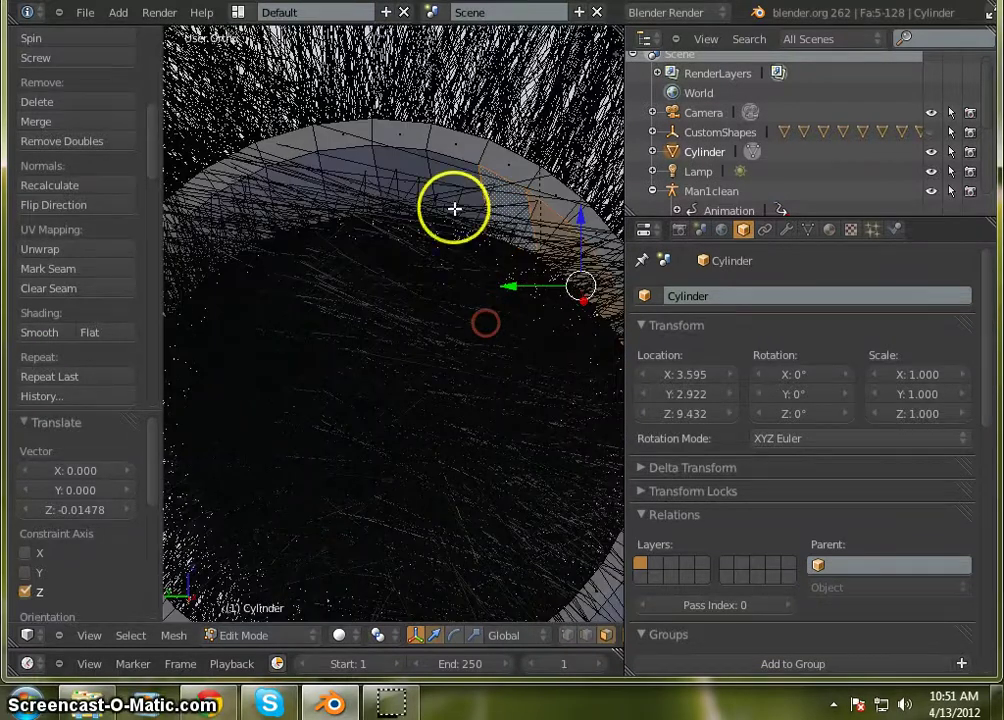
pyautogui.keyDown('shift'); pyautogui.rightClick(286, 188); pyautogui.keyUp('shift')
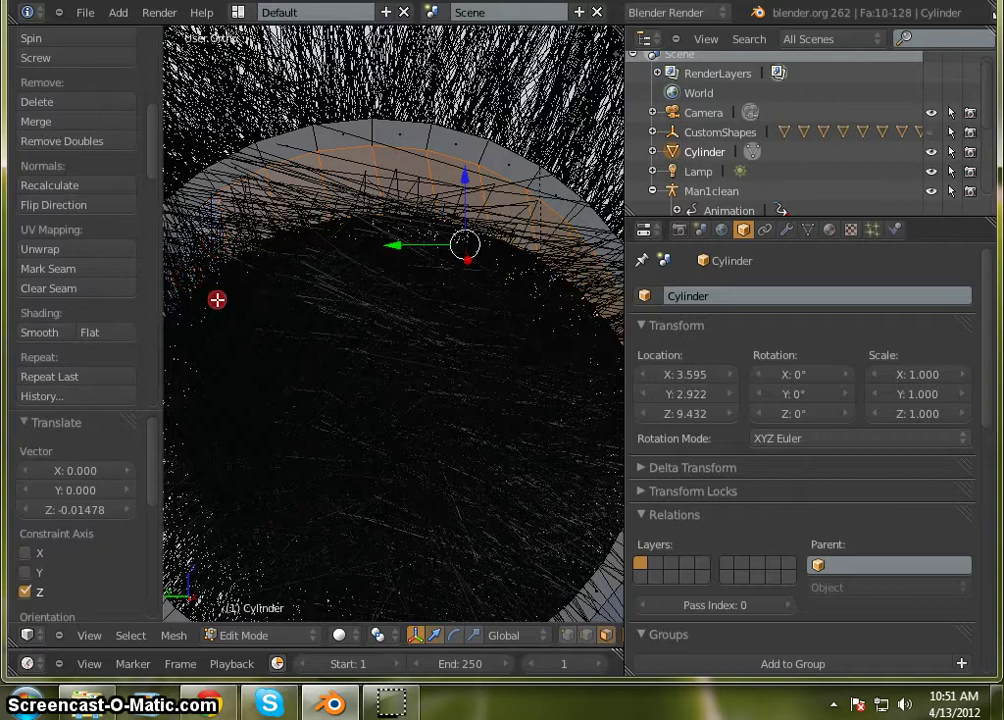
pyautogui.keyDown('shift'); pyautogui.moveTo(230, 265); pyautogui.dragTo(381, 228, button='middle'); pyautogui.keyUp('shift')
pyautogui.keyDown('shift'); pyautogui.rightClick(341, 209); pyautogui.keyUp('shift')
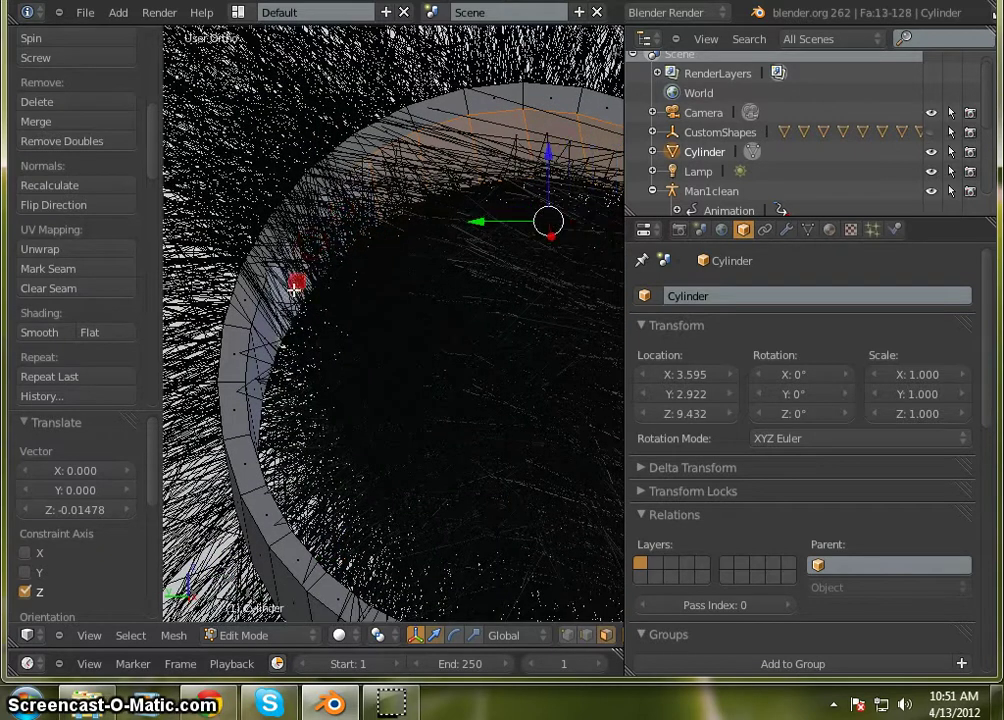
pyautogui.keyDown('shift'); pyautogui.rightClick(269, 327); pyautogui.keyUp('shift')
pyautogui.keyDown('shift'); pyautogui.rightClick(262, 398); pyautogui.keyUp('shift')
# - Add the next six inner-wall faces to the selection, continuing down the ring's side towards its underside
pyautogui.moveTo(351, 395); pyautogui.dragTo(169, 291, button='middle')
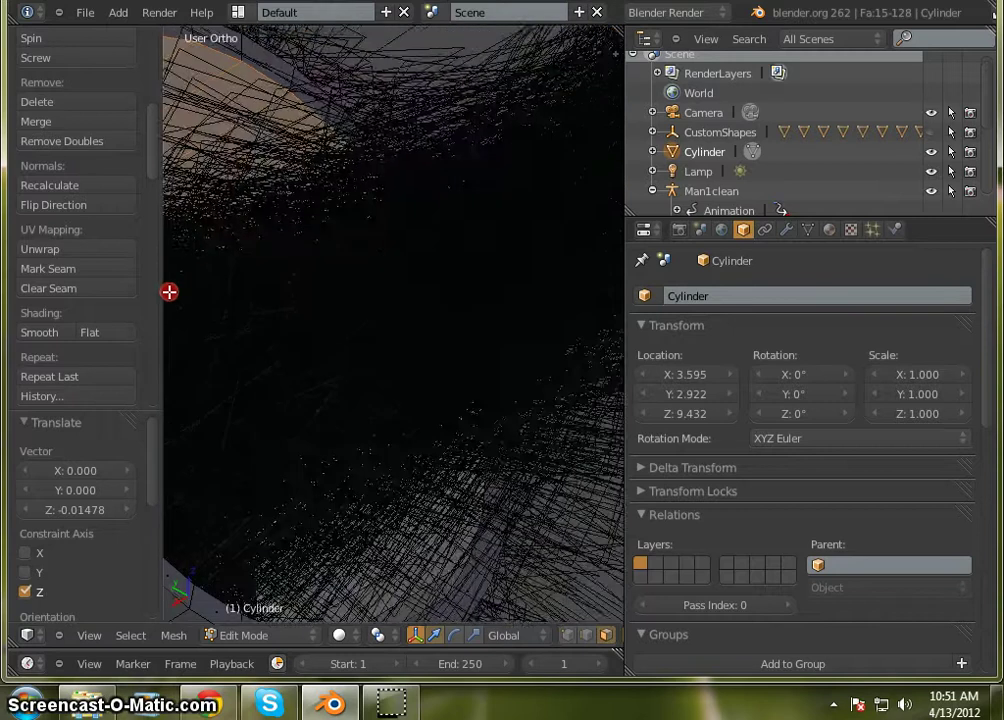
pyautogui.moveTo(383, 310); pyautogui.dragTo(523, 445, button='middle')
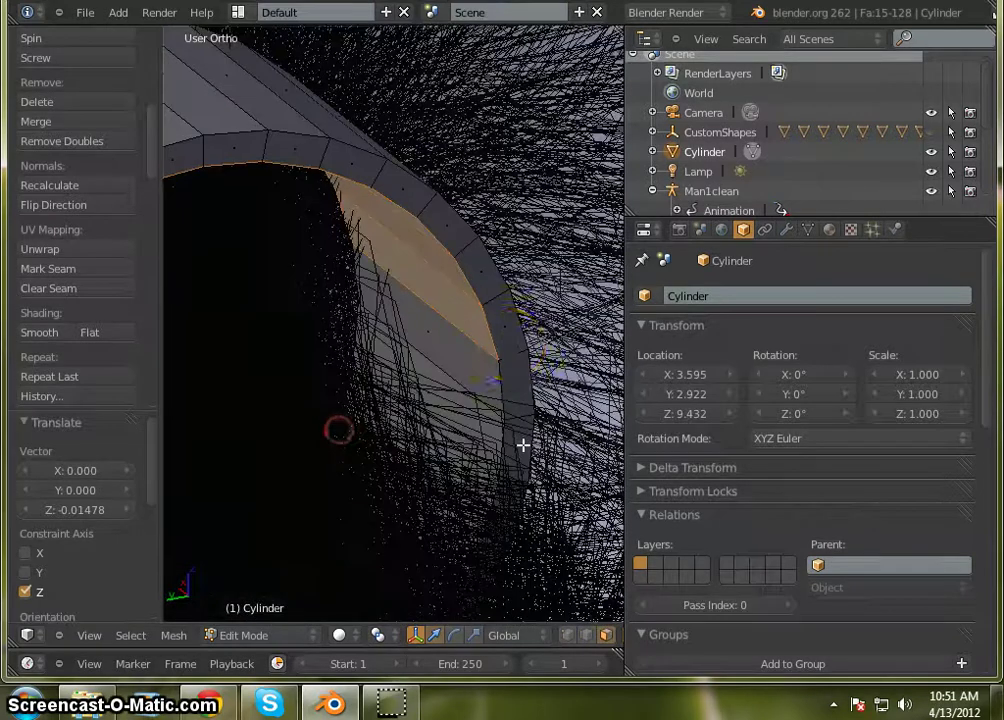
pyautogui.moveTo(449, 353); pyautogui.dragTo(439, 468)
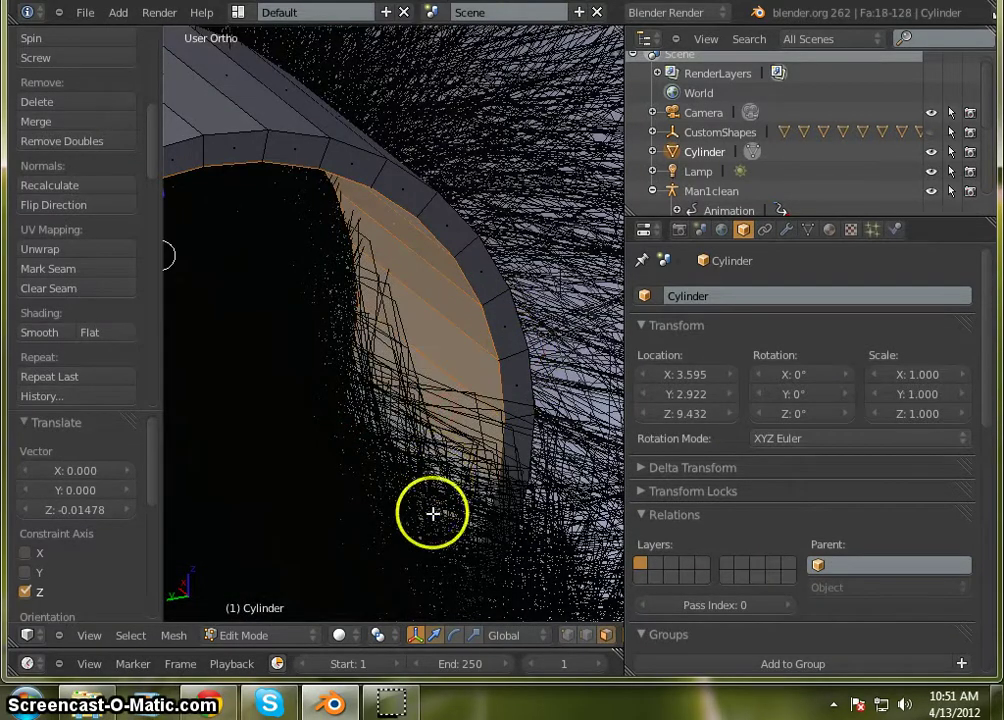
pyautogui.moveTo(437, 527); pyautogui.dragTo(450, 349, button='middle')
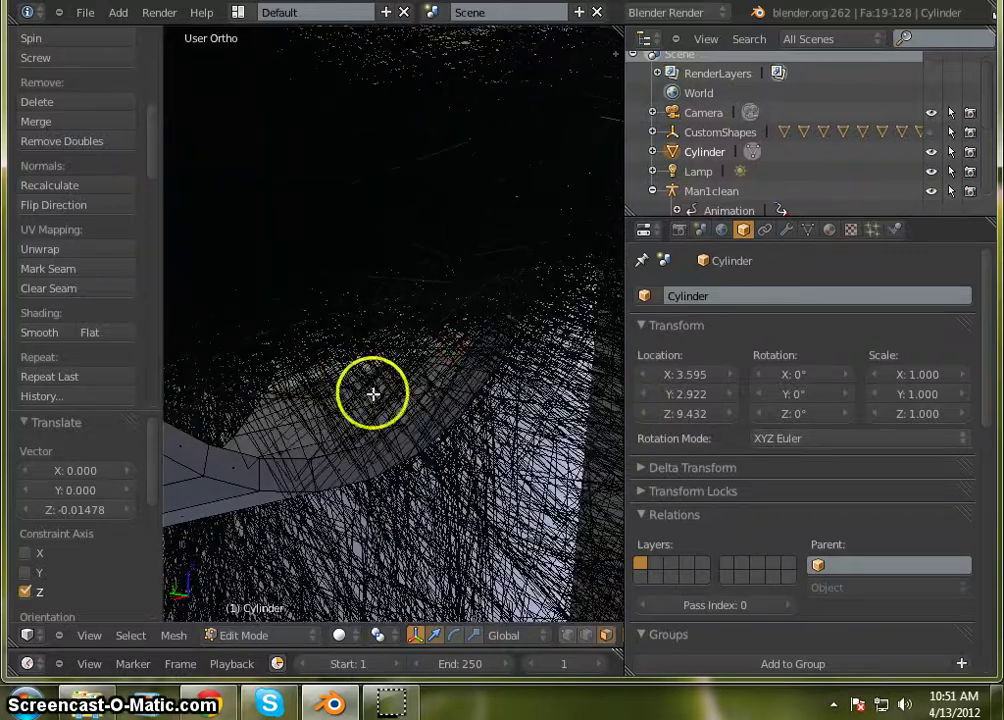
pyautogui.moveTo(373, 394); pyautogui.dragTo(347, 432, button='middle')
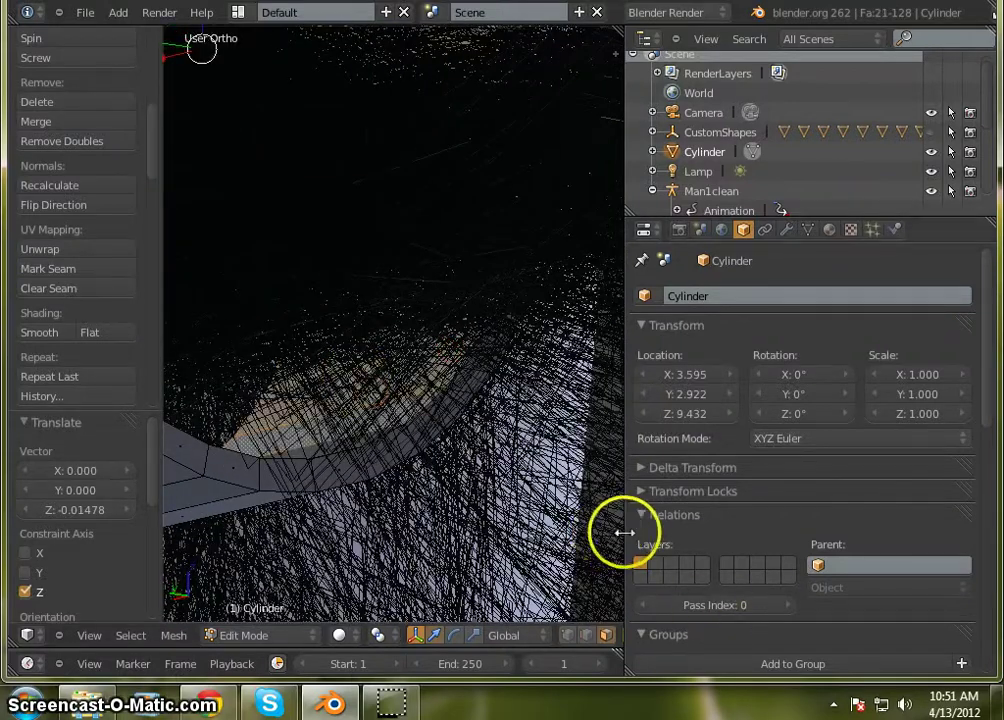
# - Widen the 3D viewport and add three more inner-wall faces near the ring's underside to the selection
pyautogui.moveTo(622, 533); pyautogui.dragTo(722, 538)
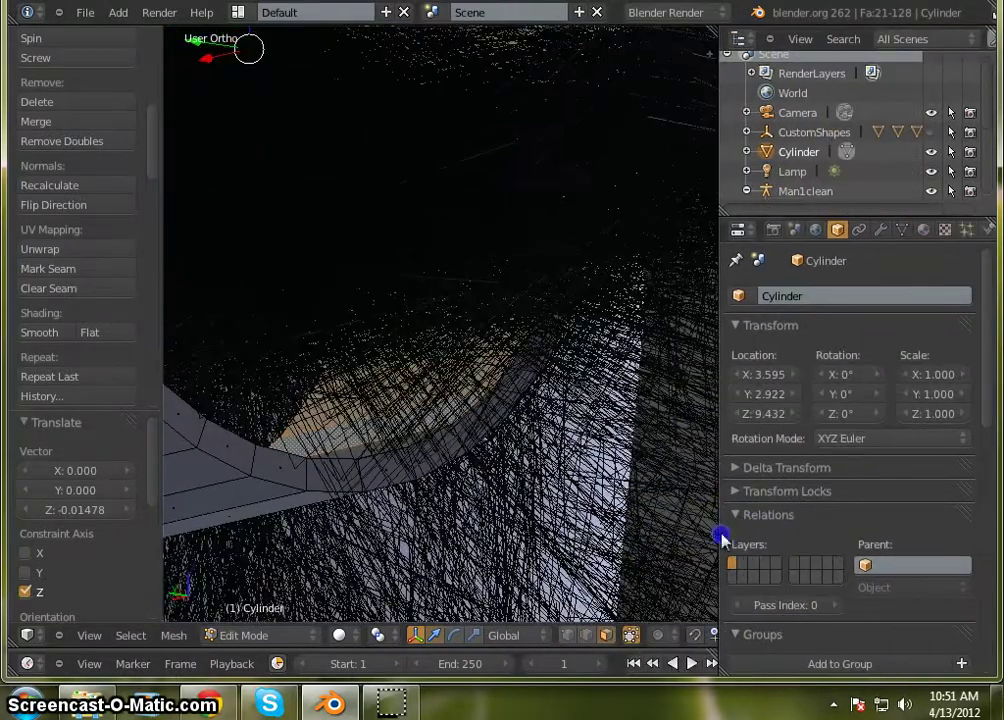
pyautogui.moveTo(529, 343); pyautogui.dragTo(522, 373, button='middle')
pyautogui.keyDown('shift'); pyautogui.rightClick(330, 459); pyautogui.keyUp('shift')
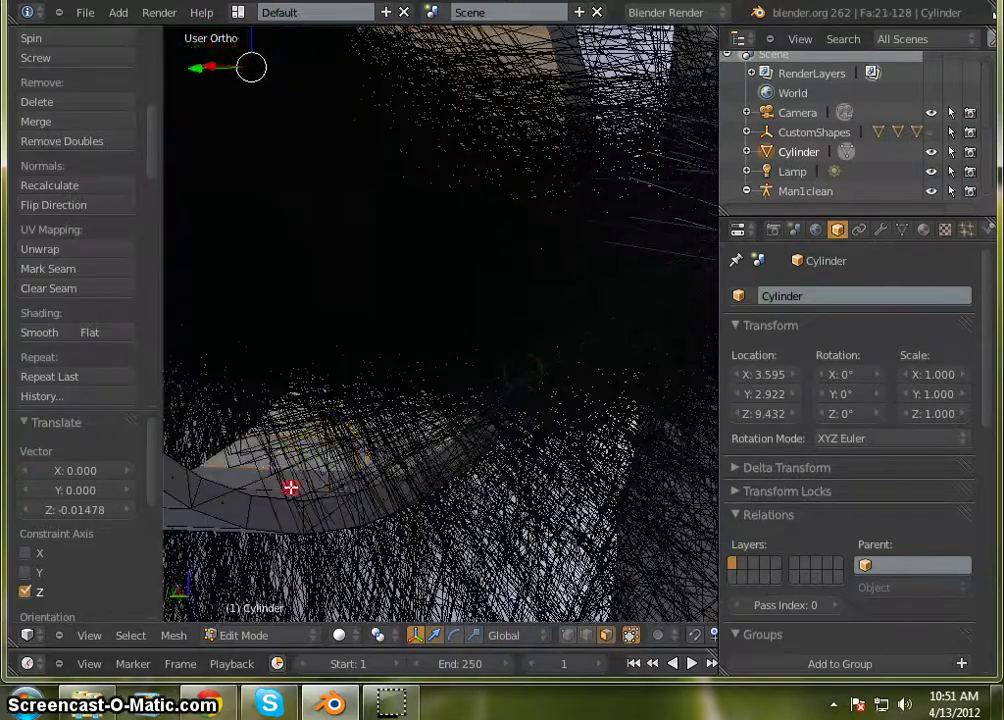
pyautogui.keyDown('shift'); pyautogui.rightClick(290, 486); pyautogui.keyUp('shift')
pyautogui.keyDown('shift'); pyautogui.rightClick(359, 455); pyautogui.keyUp('shift')
# - Add four inner-wall faces on the other side of the ring, directly below the already selected ones
pyautogui.moveTo(359, 455); pyautogui.dragTo(257, 484, button='middle')
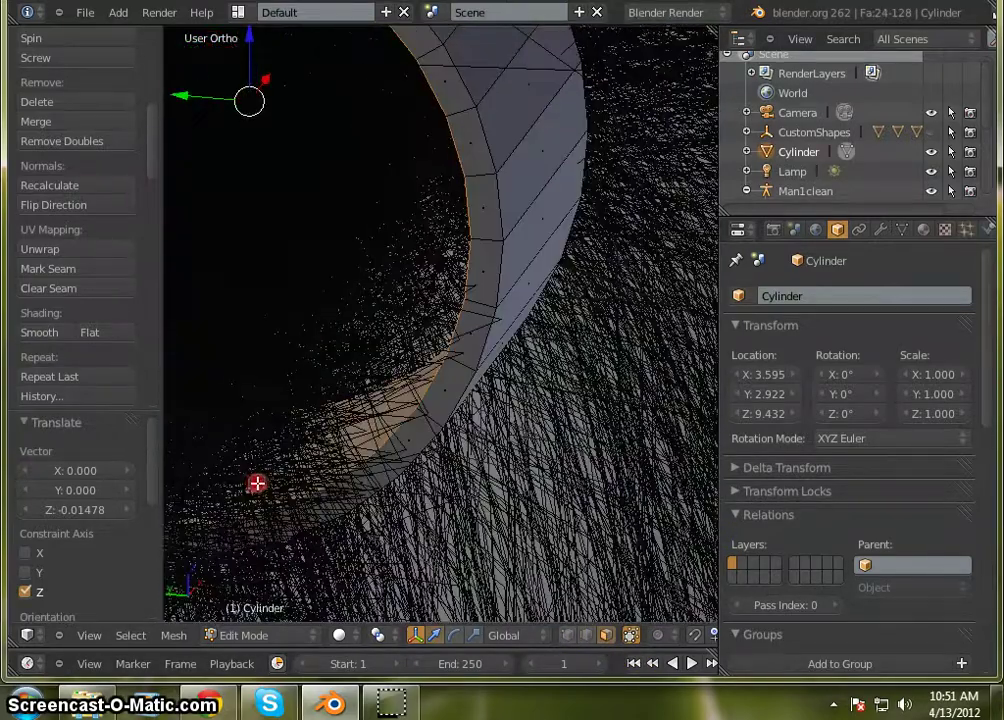
pyautogui.moveTo(207, 321); pyautogui.dragTo(270, 195, button='middle')
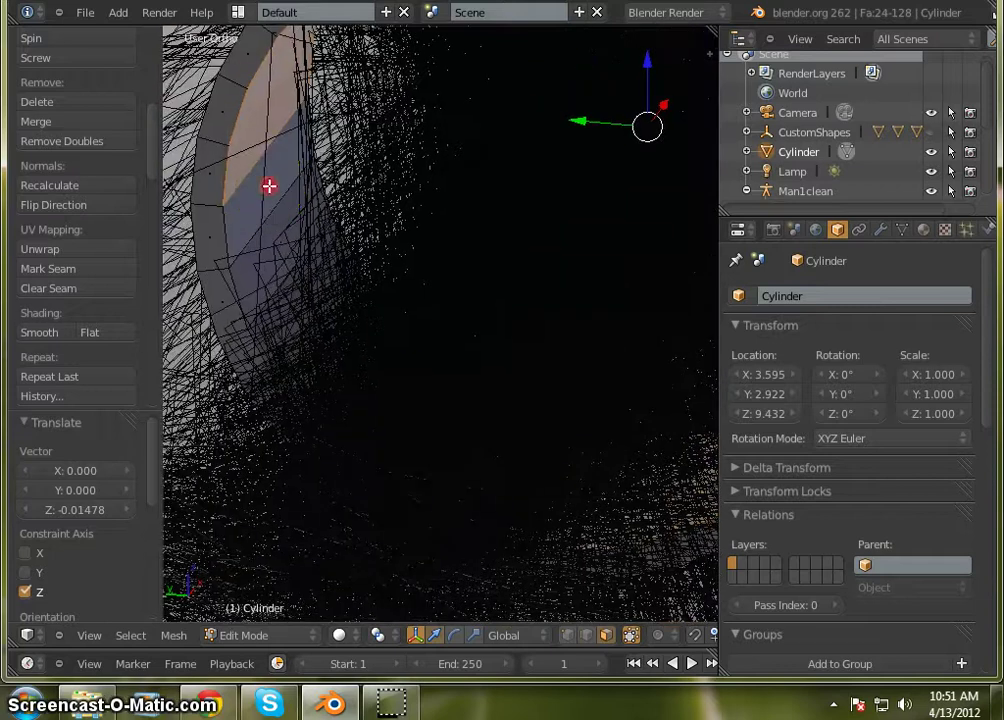
pyautogui.keyDown('shift'); pyautogui.rightClick(270, 190); pyautogui.keyUp('shift')
pyautogui.keyDown('shift'); pyautogui.rightClick(278, 233); pyautogui.keyUp('shift')
pyautogui.keyDown('shift'); pyautogui.rightClick(293, 282); pyautogui.keyUp('shift')
pyautogui.keyDown('shift'); pyautogui.rightClick(333, 332); pyautogui.keyUp('shift')
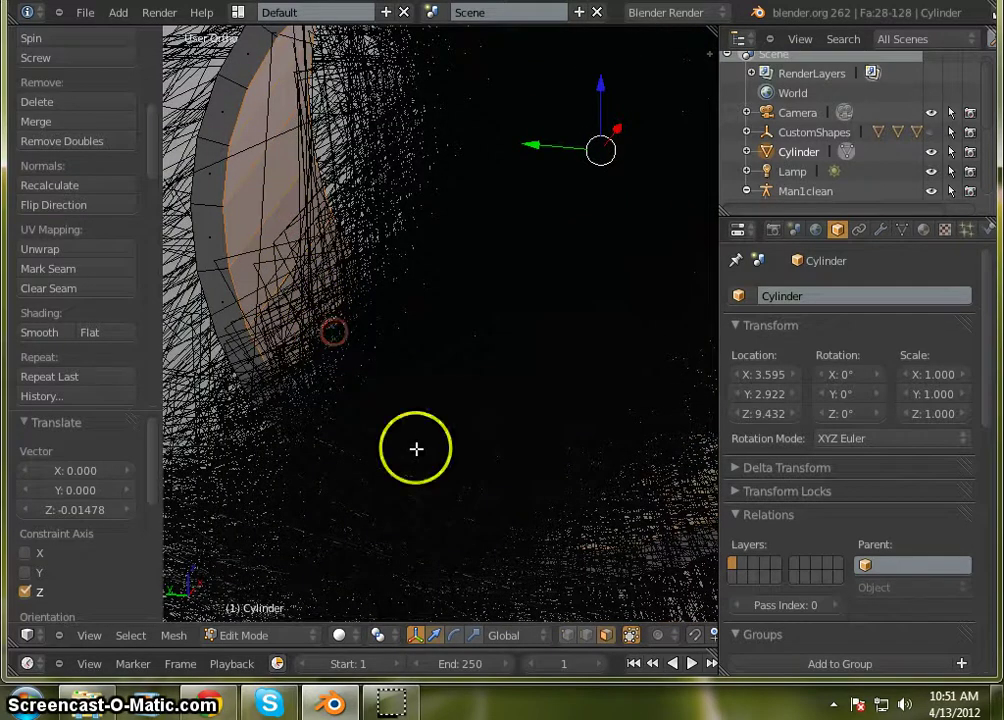
# - Add the last four inner-wall faces along the ring's bottom to complete the inner loop selection
pyautogui.moveTo(417, 448); pyautogui.dragTo(447, 396, button='middle')
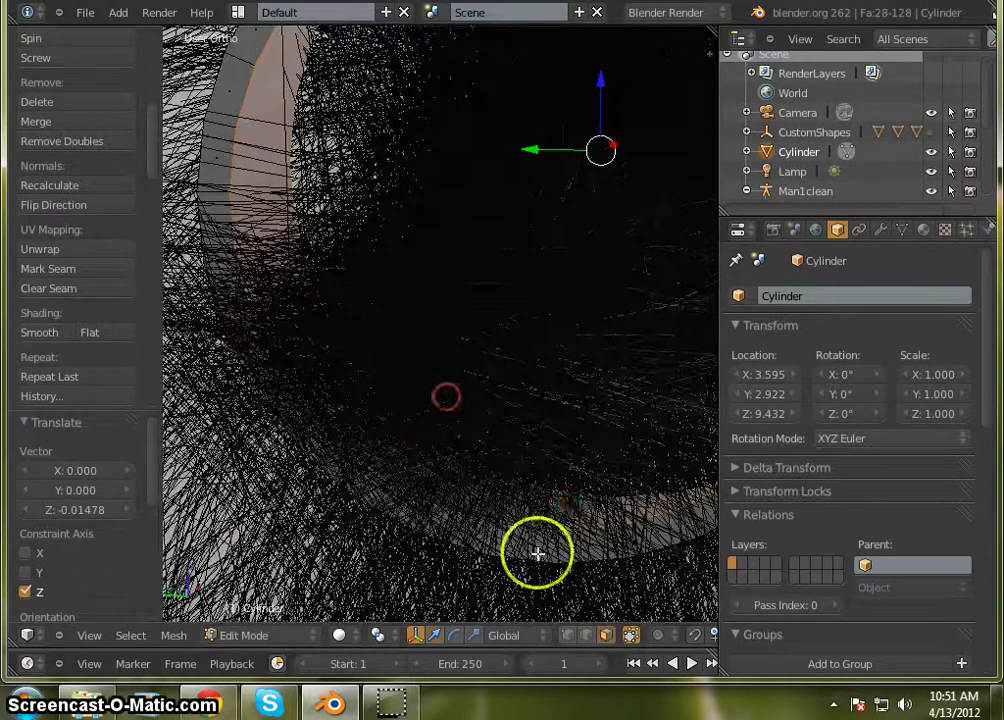
pyautogui.keyDown('shift'); pyautogui.rightClick(566, 504); pyautogui.keyUp('shift')
pyautogui.keyDown('shift'); pyautogui.rightClick(493, 496); pyautogui.keyUp('shift')
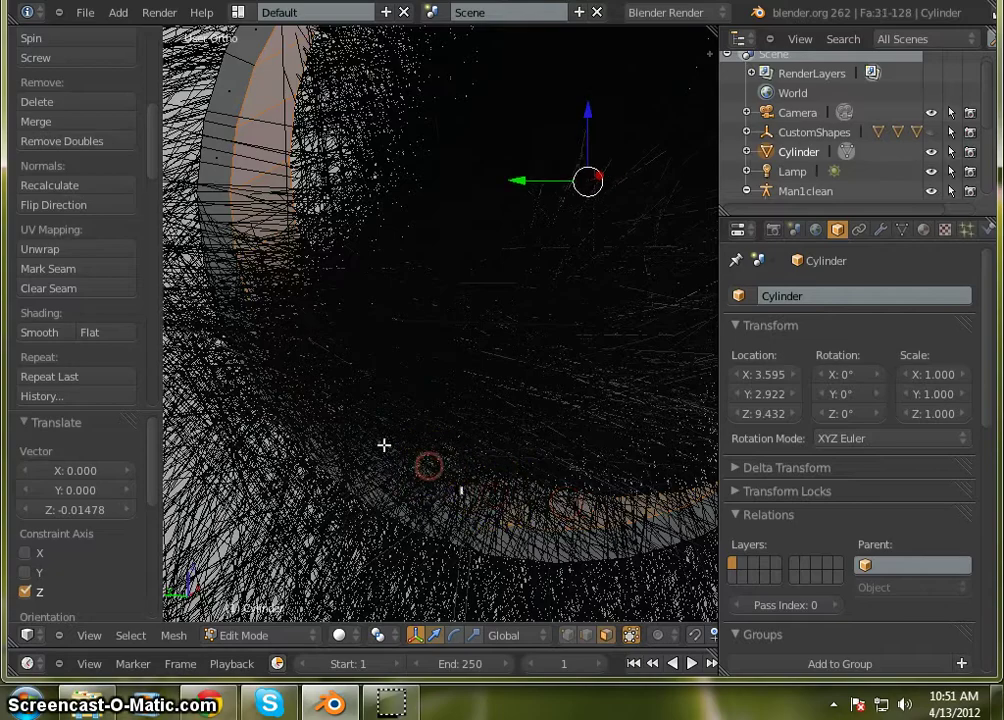
pyautogui.moveTo(443, 369); pyautogui.dragTo(464, 134, button='middle')
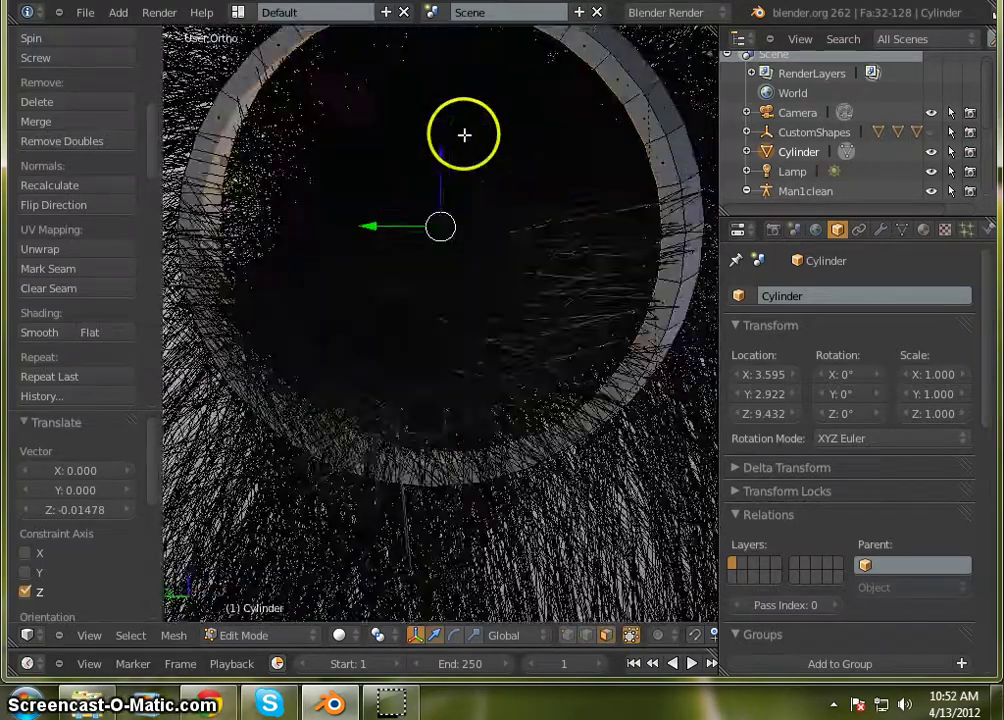
# - Scale the selected inner faces to about 0.65 to narrow the ring's hole and thicken its wall
pyautogui.scroll(-3, 478, 153)
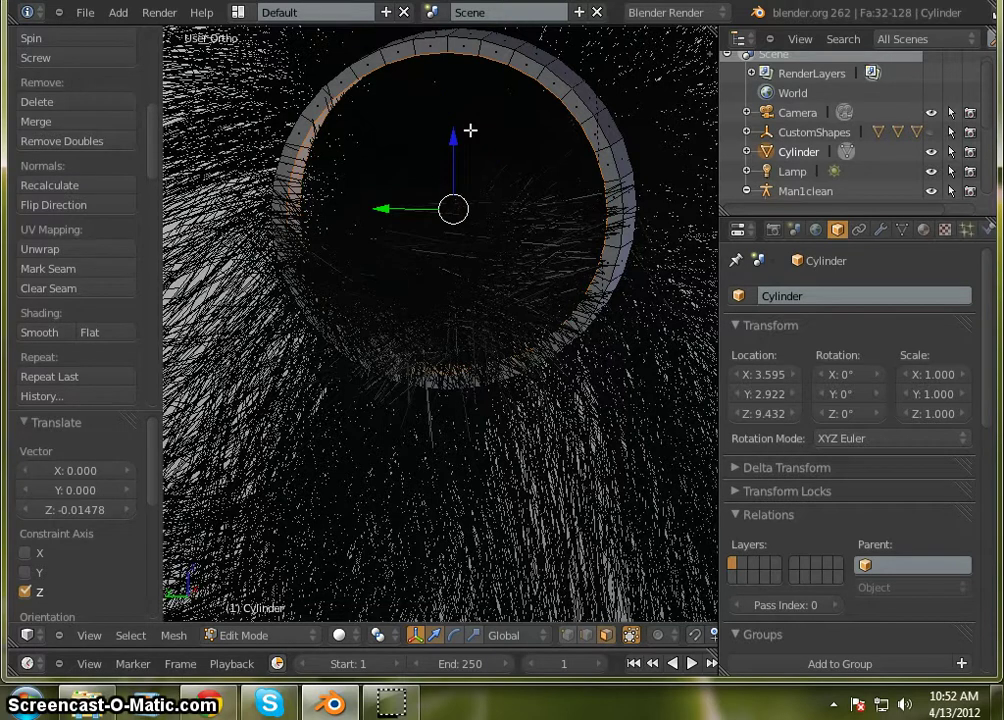
pyautogui.press('s')
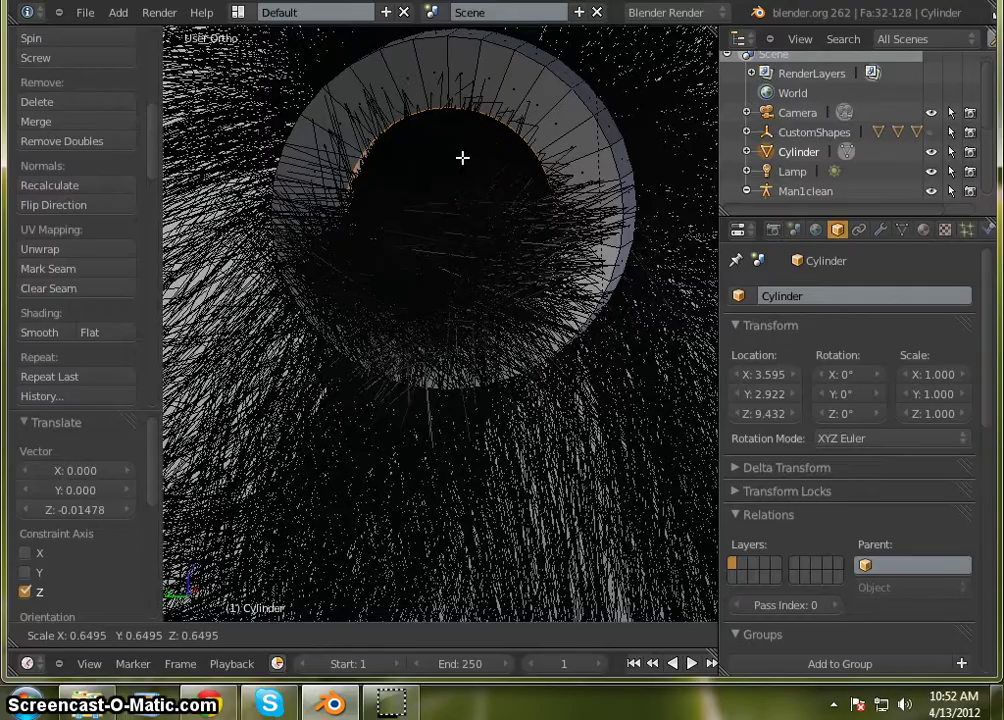
pyautogui.click(462, 157)
# - Examine the thickened ring from several angles to check how it fits around the ponytail
pyautogui.moveTo(462, 157); pyautogui.dragTo(40, 272, button='middle')
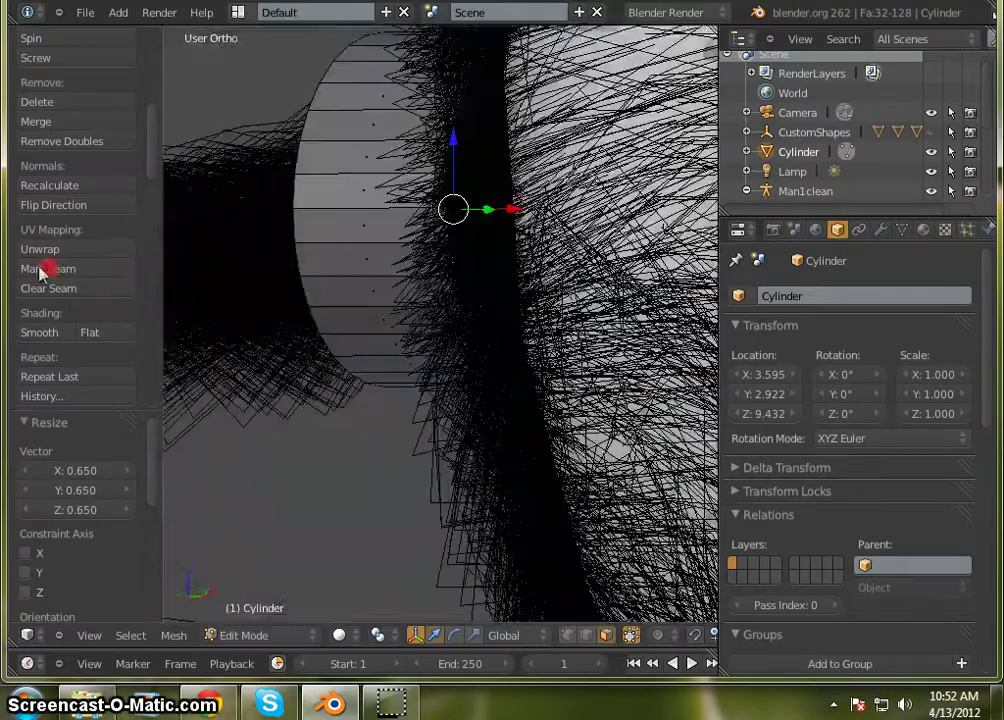
pyautogui.moveTo(300, 230); pyautogui.dragTo(688, 263, button='middle')
pyautogui.moveTo(428, 174); pyautogui.dragTo(611, 199, button='middle')
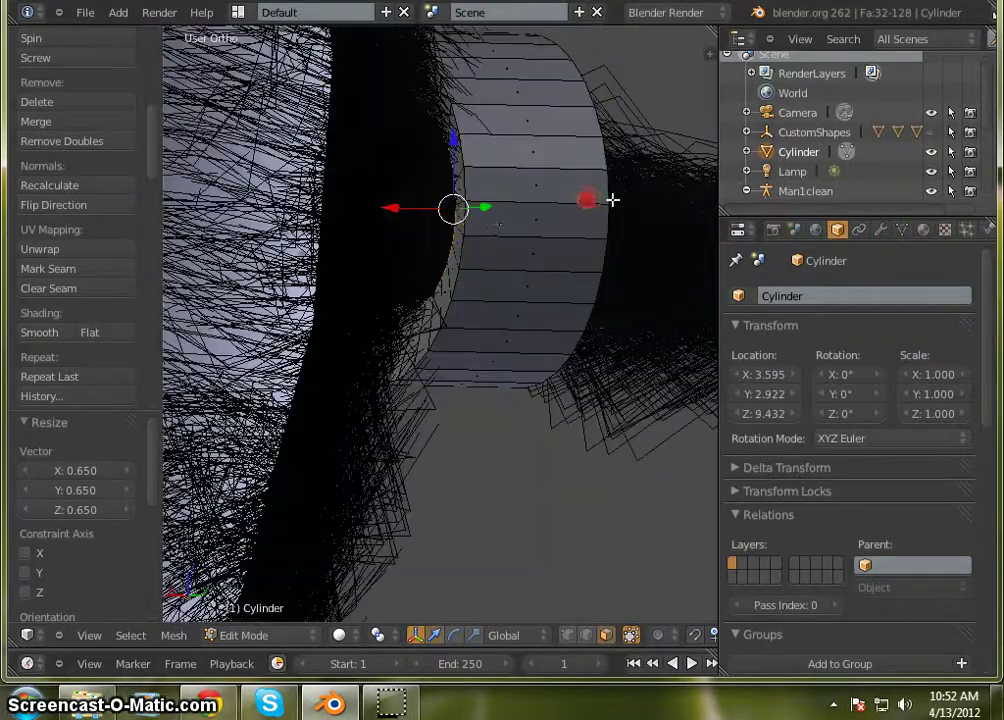
pyautogui.moveTo(428, 234); pyautogui.dragTo(490, 240, button='middle')
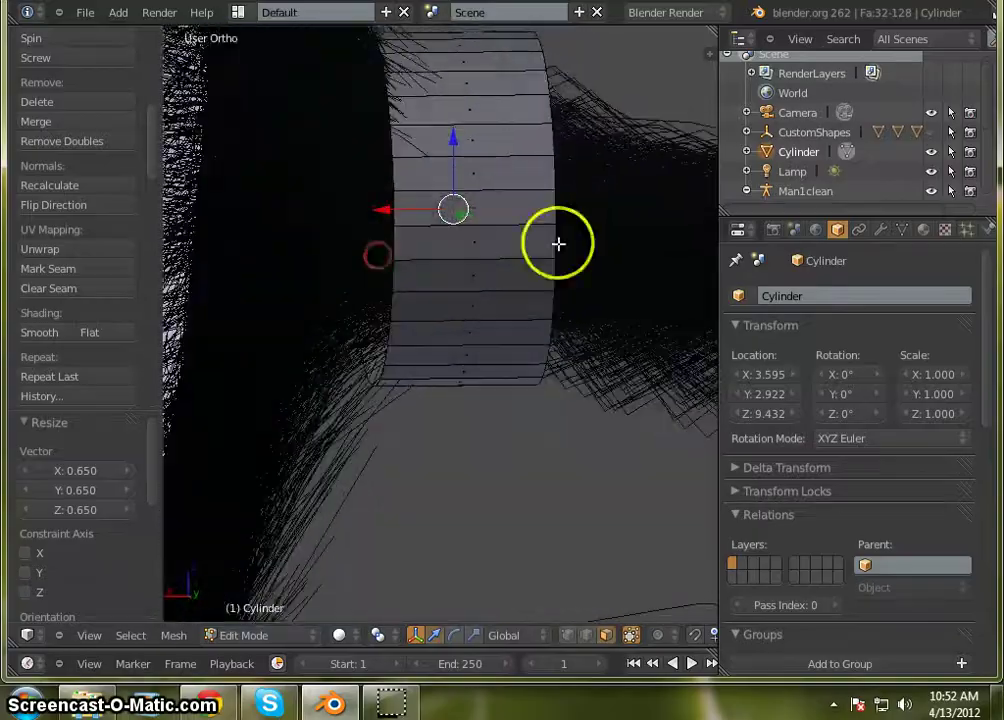
pyautogui.moveTo(558, 242)
pyautogui.mouseDown(button='middle')
pyautogui.moveTo(457, 206)
pyautogui.moveTo(544, 202)
pyautogui.moveTo(426, 208)
pyautogui.moveTo(474, 183)
pyautogui.moveTo(336, 204)
pyautogui.moveTo(493, 191)
pyautogui.moveTo(420, 195)
pyautogui.moveTo(440, 200)
pyautogui.moveTo(448, 152)
pyautogui.moveTo(470, 170)
pyautogui.moveTo(435, 94)
pyautogui.moveTo(437, 130)
pyautogui.moveTo(434, 65)
pyautogui.mouseUp(button='middle')
pyautogui.moveTo(433, 188)
pyautogui.mouseDown(button='middle')
pyautogui.moveTo(450, 150)
pyautogui.moveTo(416, 128)
pyautogui.moveTo(409, 138)
pyautogui.moveTo(422, 175)
pyautogui.mouseUp(button='middle')
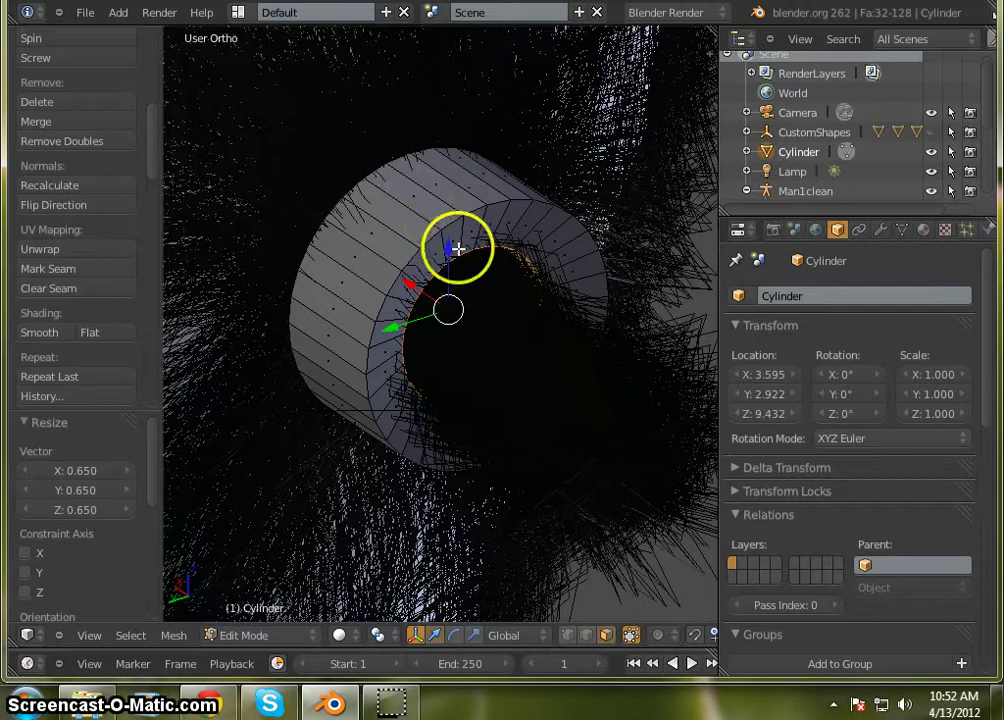
pyautogui.moveTo(457, 248); pyautogui.dragTo(439, 209, button='middle')
pyautogui.scroll(-2, 440, 209)
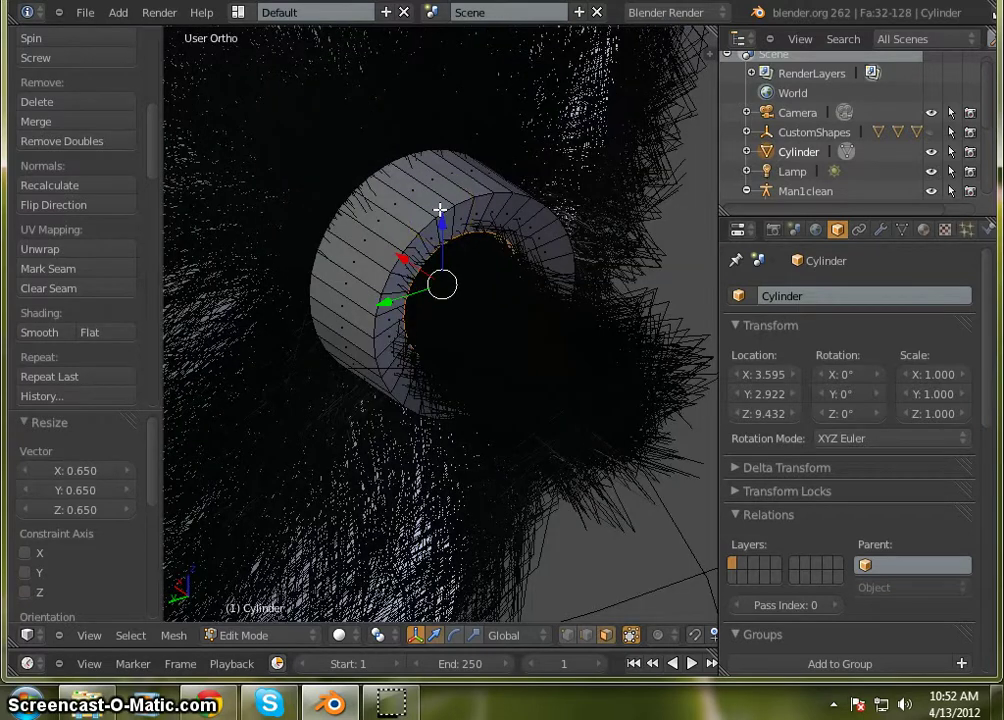
# - Select the ring's entire mesh and add a Subdivision Surface modifier to the cylinder
pyautogui.press('a')
pyautogui.press('a')
pyautogui.scroll(-4, 440, 172)
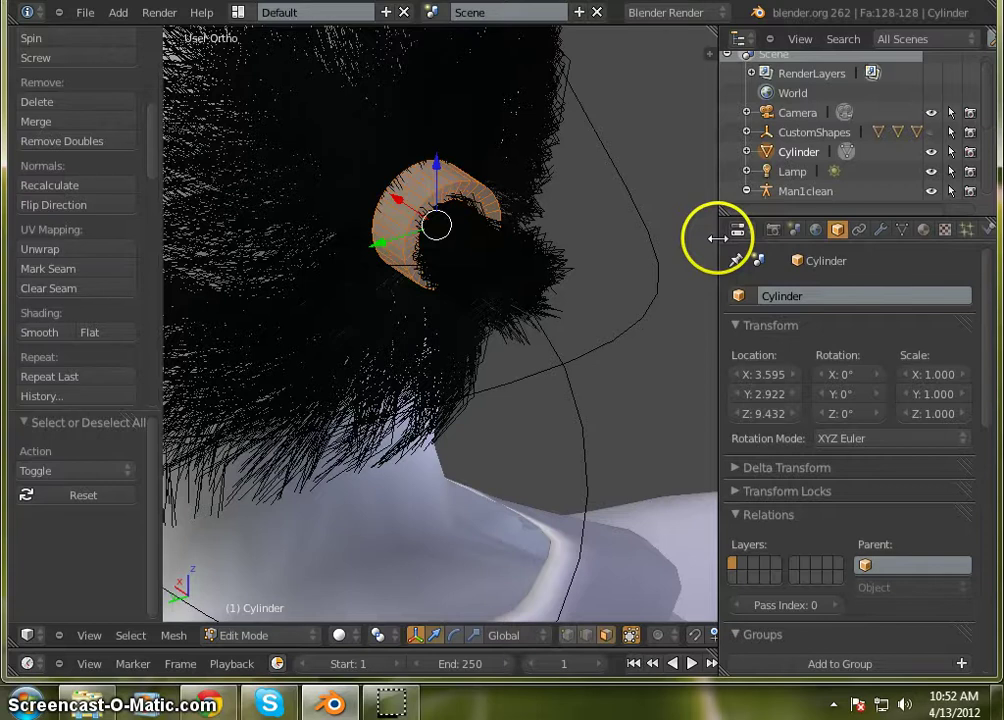
pyautogui.moveTo(718, 238); pyautogui.dragTo(628, 236)
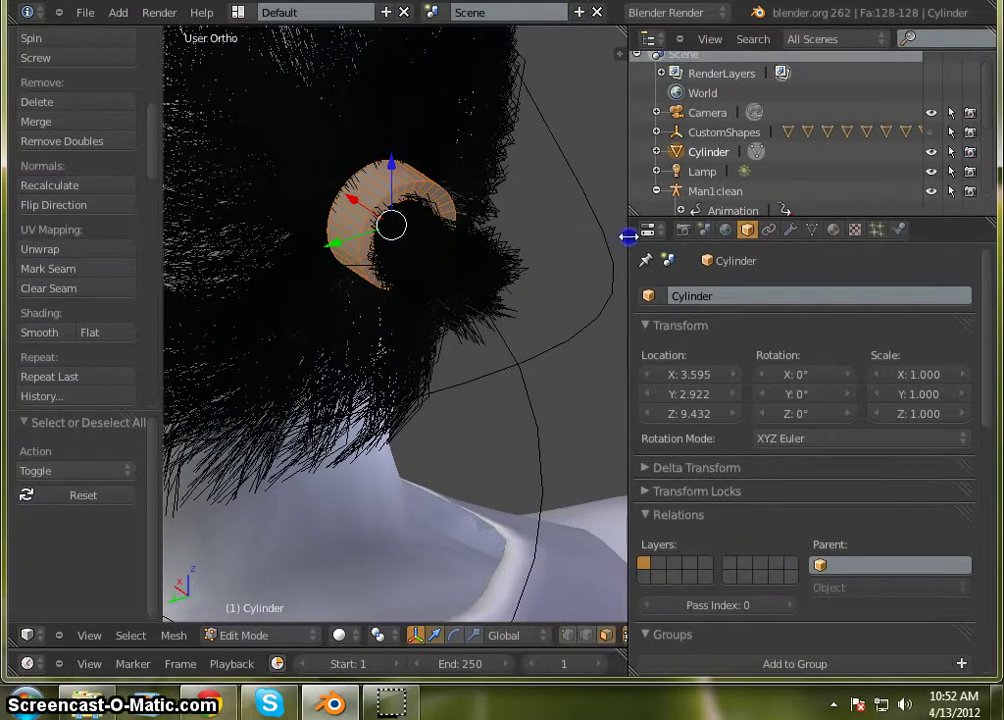
pyautogui.click(791, 231)
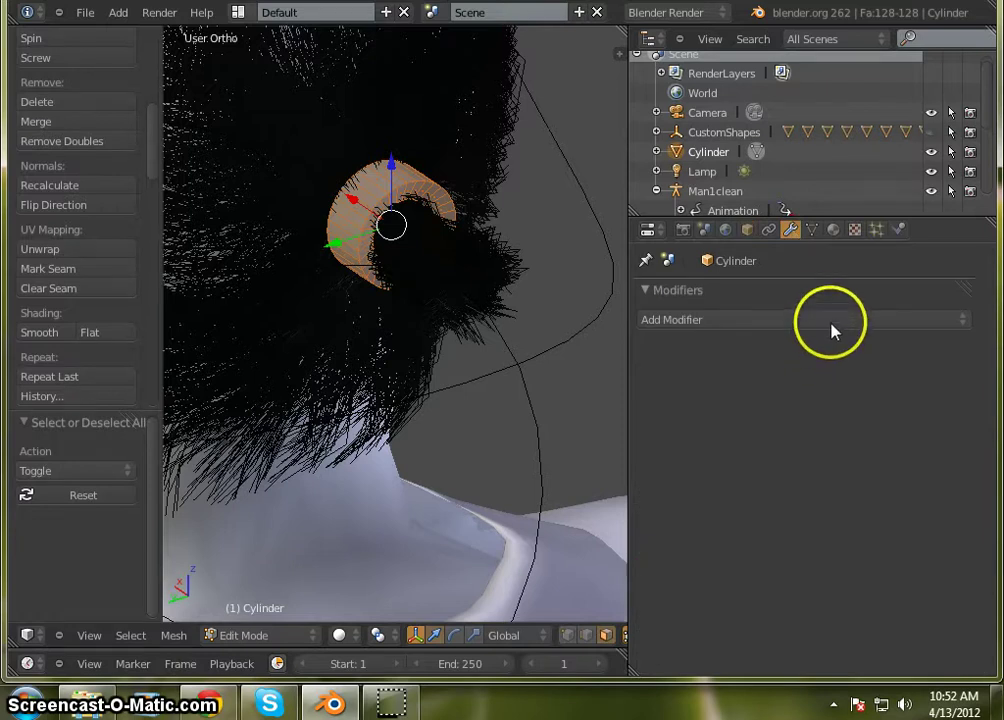
pyautogui.click(830, 320)
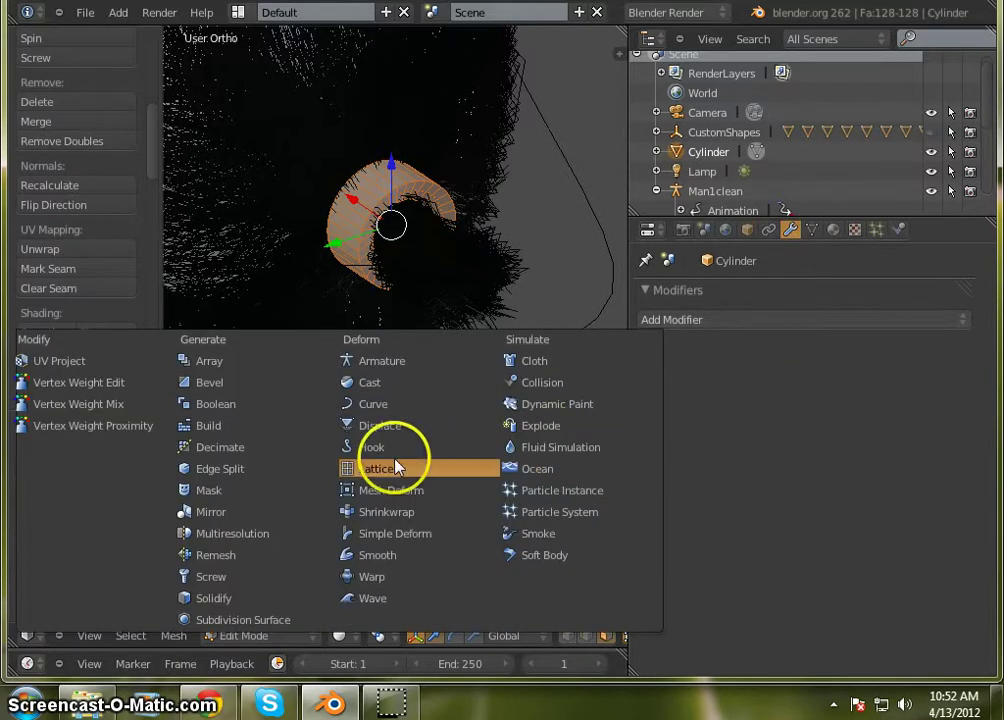
pyautogui.click(249, 620)
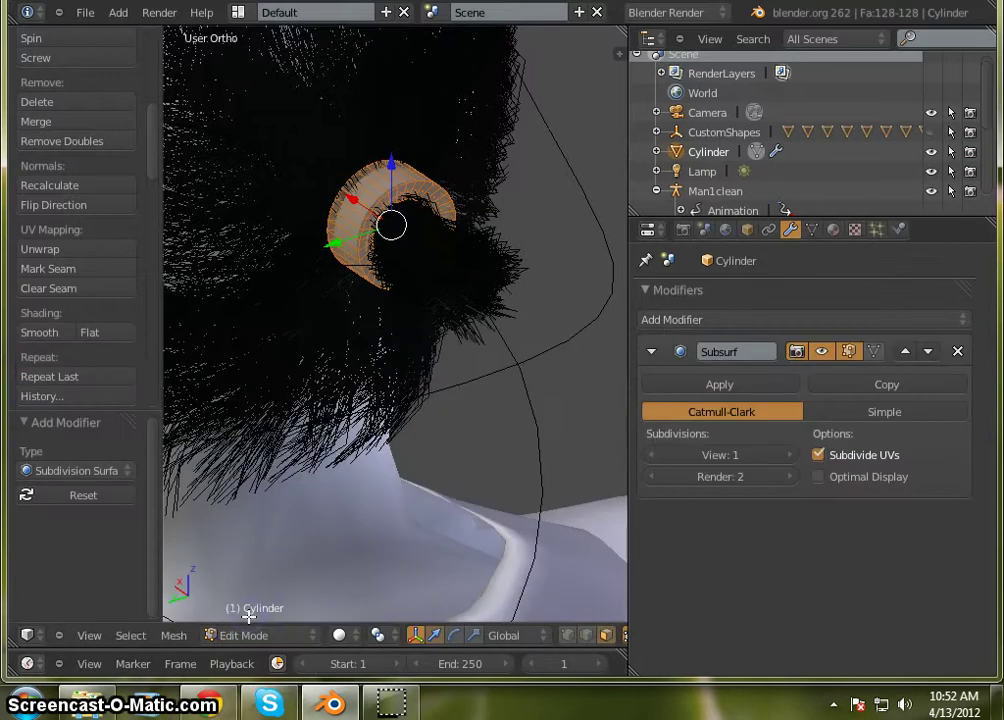
pyautogui.scroll(4, 357, 235)
pyautogui.scroll(2, 465, 210)
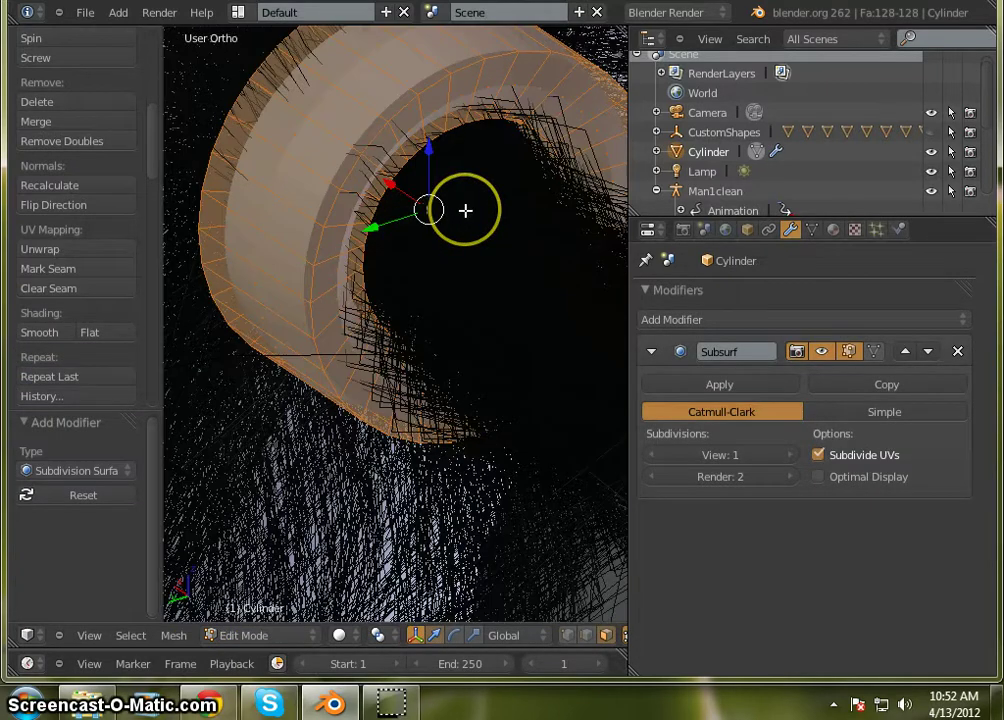
pyautogui.moveTo(465, 210); pyautogui.dragTo(443, 225, button='middle')
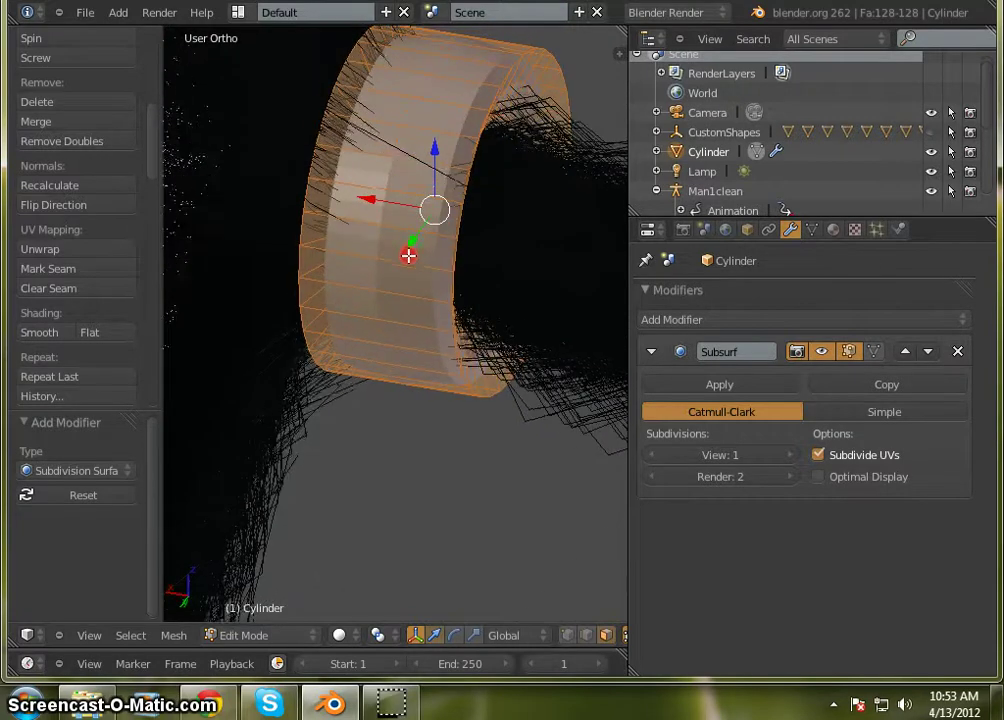
# - Raise the Subdivision Surface modifier's viewport subdivisions to 4 on the ring
pyautogui.click(781, 455)
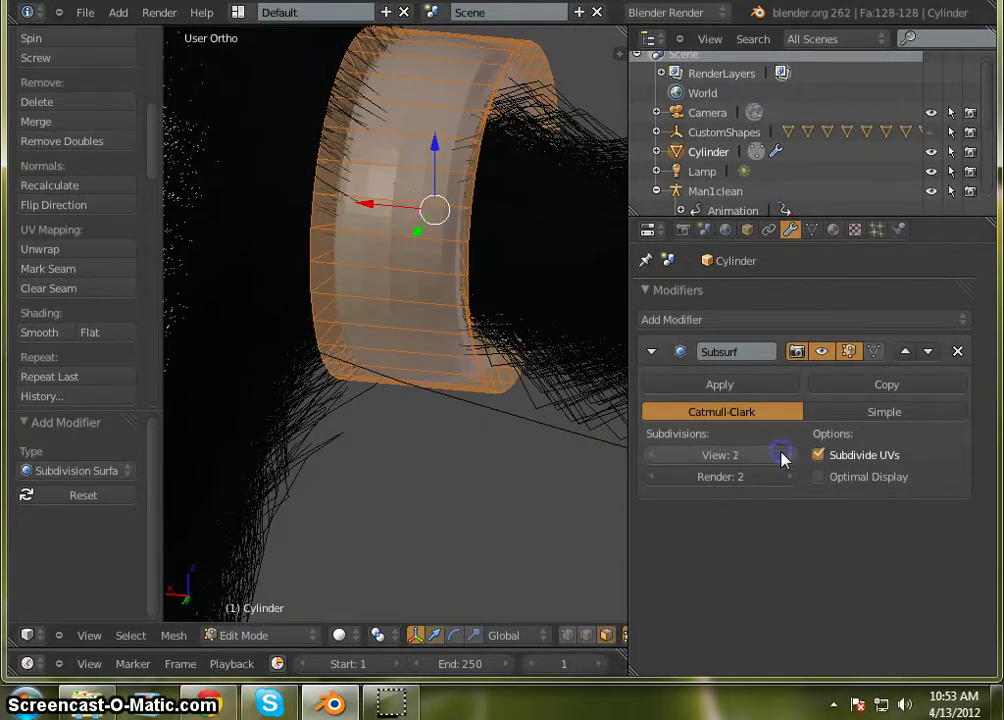
pyautogui.scroll(3, 384, 190)
pyautogui.scroll(-4, 402, 237)
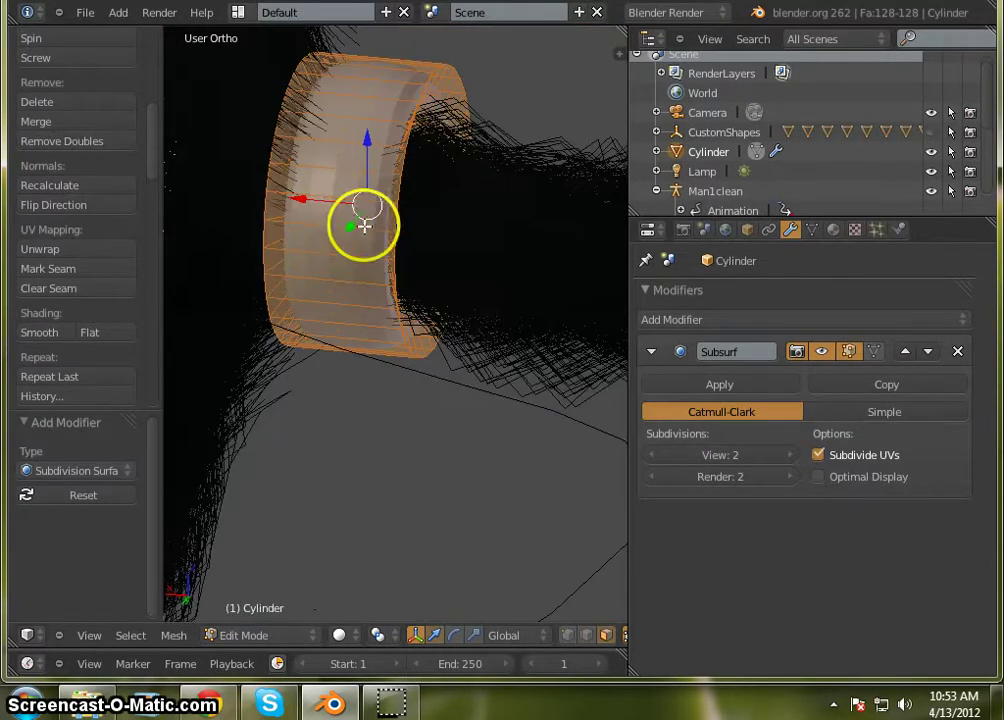
pyautogui.scroll(3, 353, 208)
pyautogui.moveTo(340, 211)
pyautogui.mouseDown(button='middle')
pyautogui.moveTo(374, 267)
pyautogui.moveTo(180, 190)
pyautogui.moveTo(289, 229)
pyautogui.moveTo(408, 238)
pyautogui.moveTo(417, 251)
pyautogui.moveTo(309, 188)
pyautogui.moveTo(300, 213)
pyautogui.moveTo(336, 220)
pyautogui.mouseUp(button='middle')
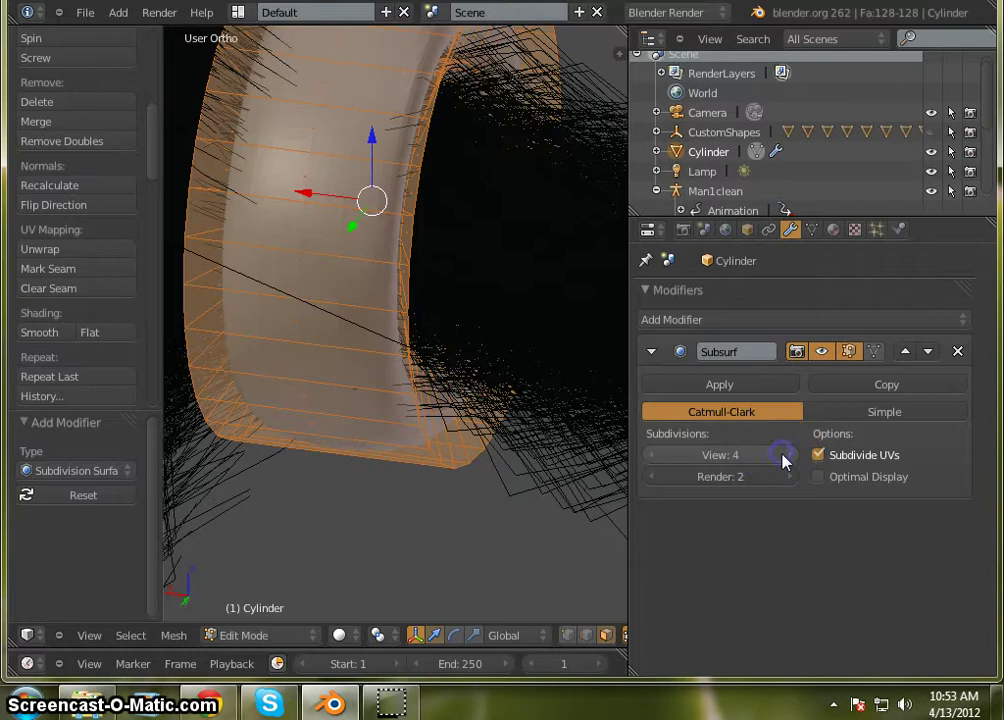
# - Raise both the viewport and render subdivisions of the ring's Subdivision Surface modifier to 5
pyautogui.moveTo(538, 251); pyautogui.dragTo(272, 171, button='middle')
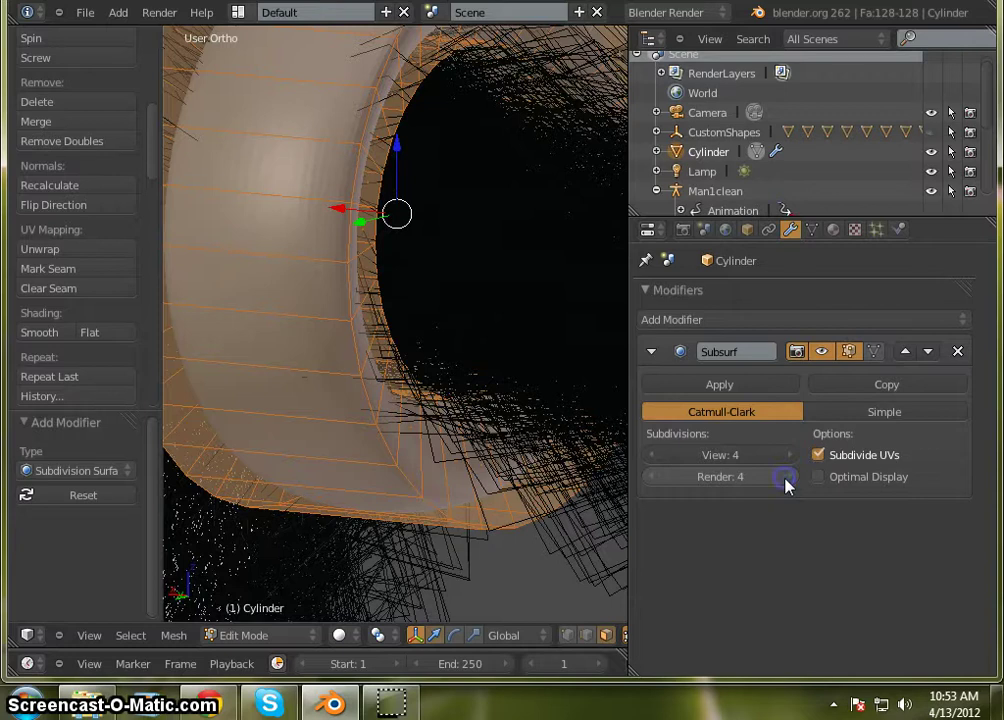
pyautogui.moveTo(358, 213); pyautogui.dragTo(340, 250, button='middle')
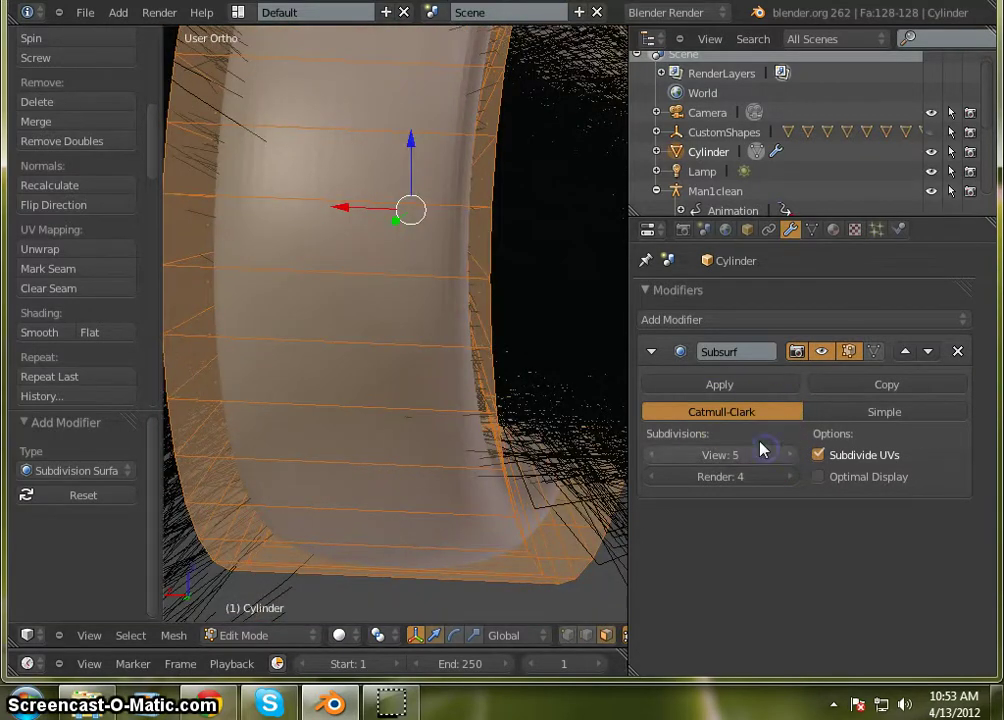
pyautogui.scroll(3, 279, 146)
pyautogui.moveTo(222, 144); pyautogui.dragTo(309, 207, button='middle')
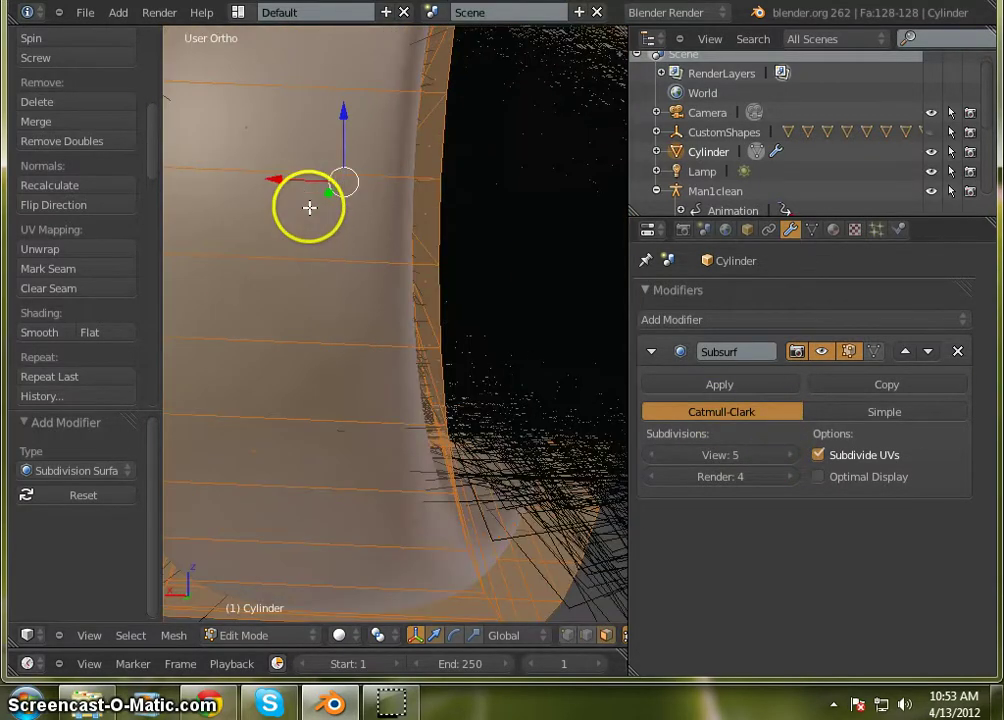
pyautogui.moveTo(382, 203); pyautogui.dragTo(470, 265, button='middle')
pyautogui.click(403, 226)
pyautogui.scroll(-4, 381, 247)
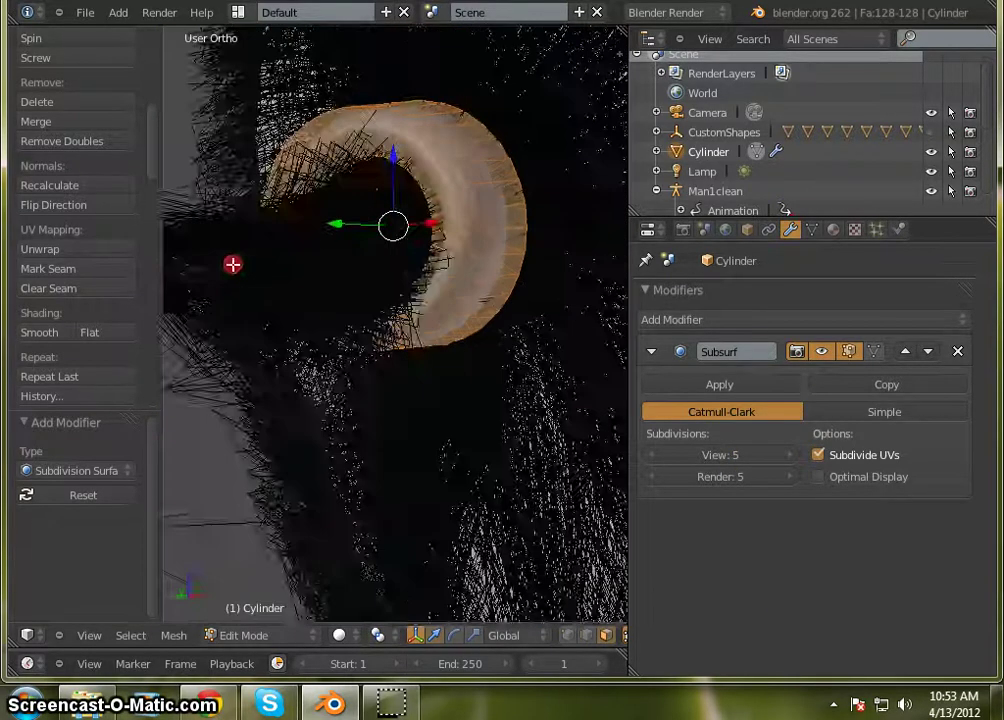
# - Examine the smoothed ring from several angles and distances, checking its surface, rounded edges and fit around the ponytail
pyautogui.moveTo(232, 264); pyautogui.dragTo(89, 272, button='middle')
pyautogui.moveTo(391, 209); pyautogui.dragTo(159, 239, button='middle')
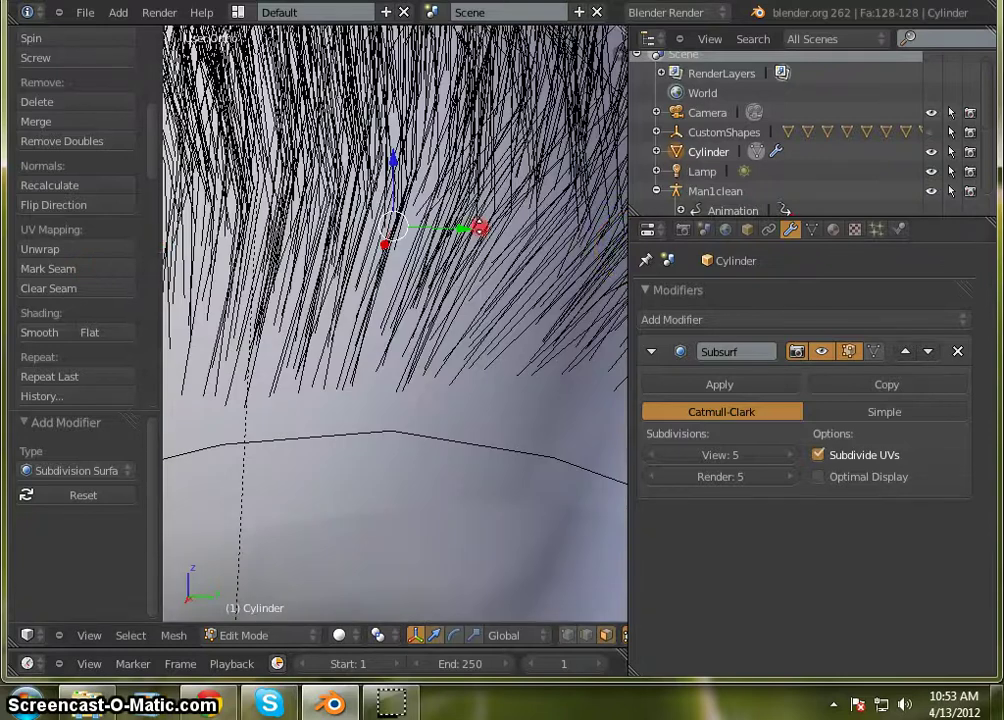
pyautogui.moveTo(526, 192); pyautogui.dragTo(408, 217, button='middle')
pyautogui.click(349, 186)
pyautogui.scroll(5, 410, 201)
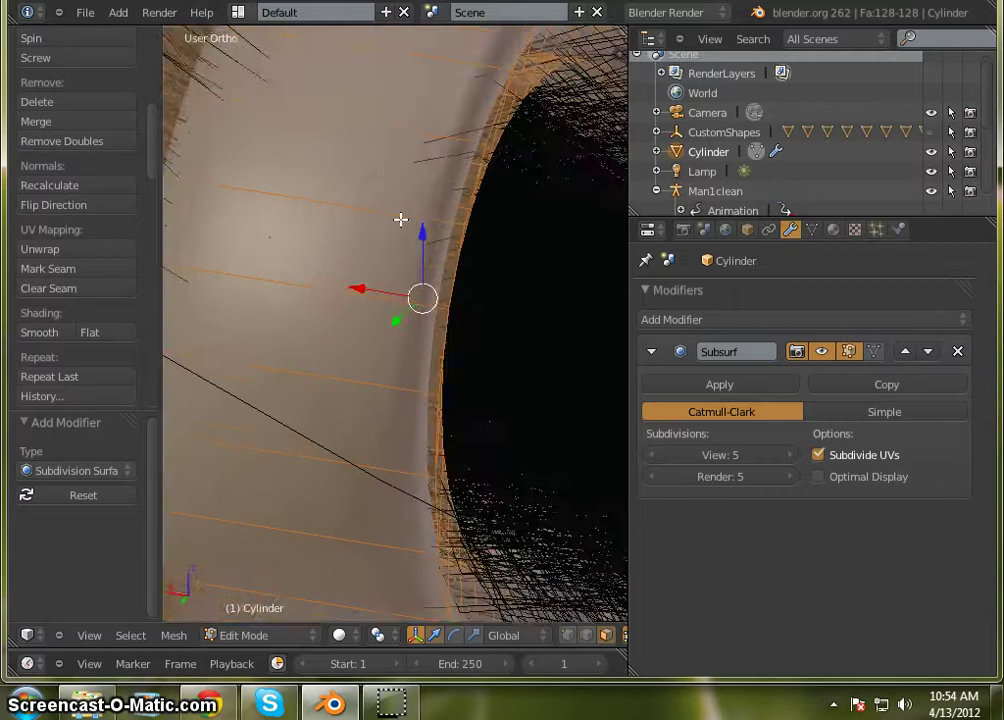
pyautogui.scroll(-3, 401, 220)
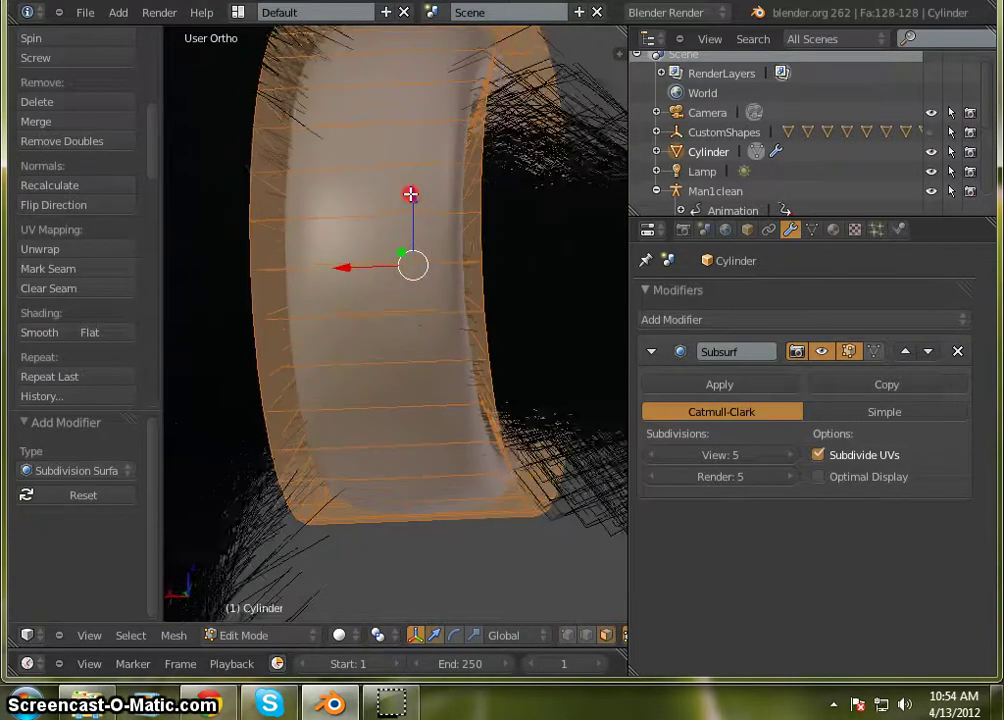
pyautogui.moveTo(413, 370)
pyautogui.mouseDown(button='middle')
pyautogui.moveTo(486, 274)
pyautogui.moveTo(410, 363)
pyautogui.mouseUp(button='middle')
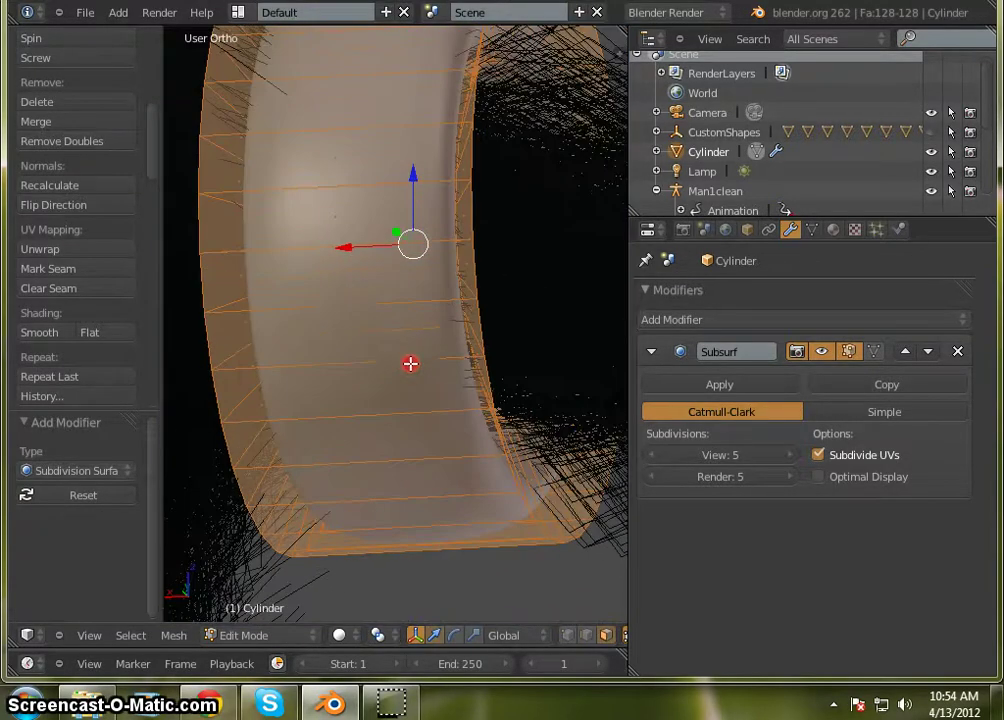
pyautogui.moveTo(362, 283); pyautogui.dragTo(365, 300, button='middle')
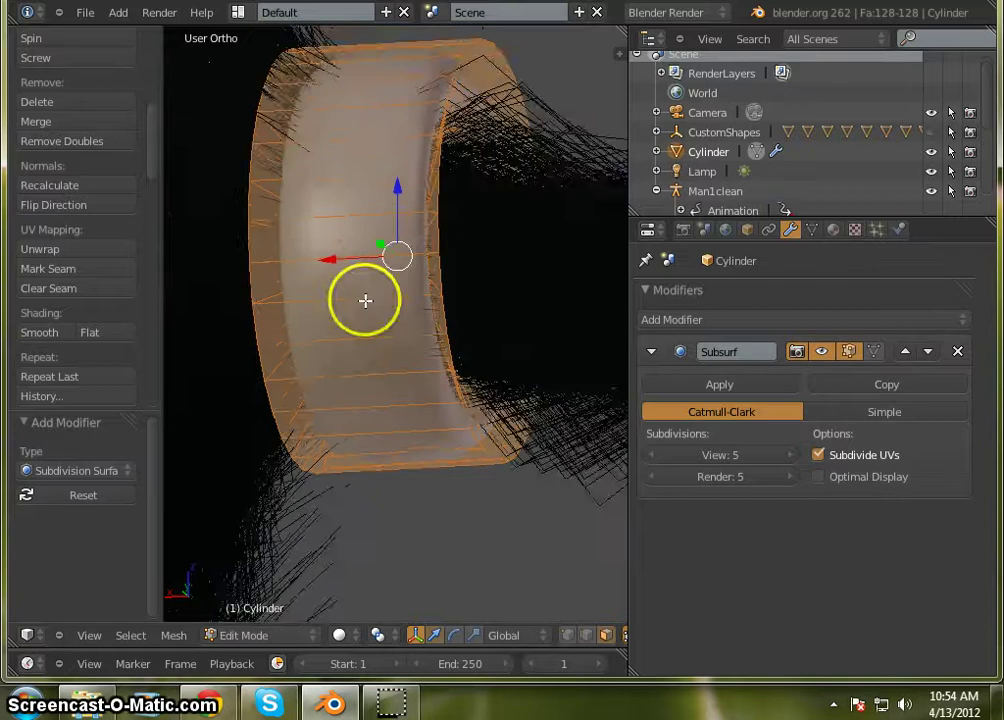
pyautogui.moveTo(395, 123); pyautogui.dragTo(393, 203, button='middle')
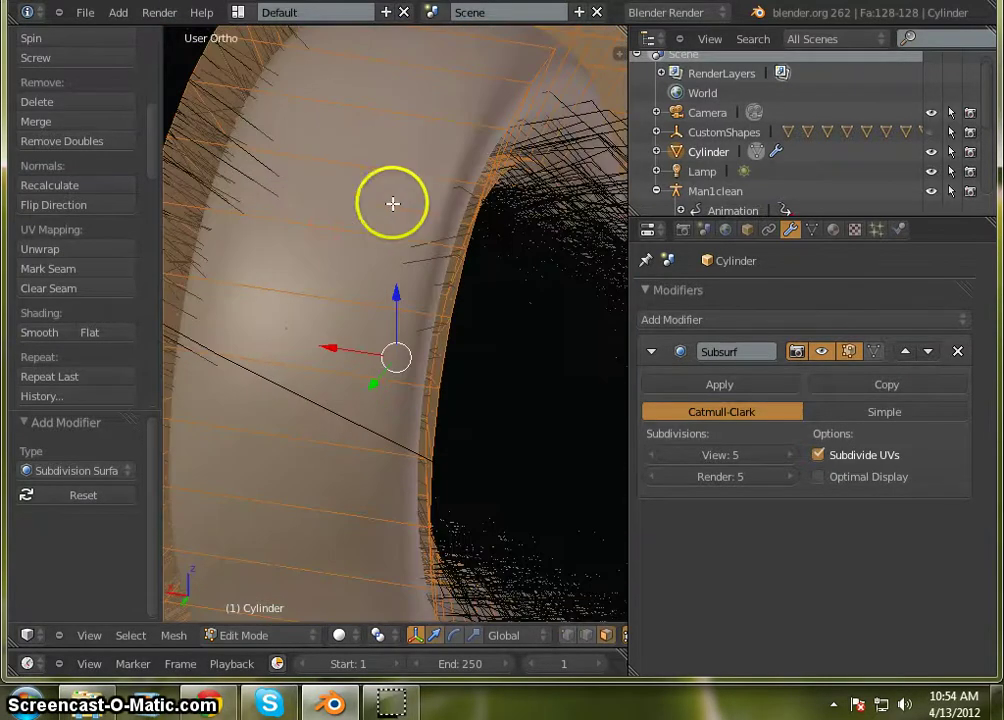
pyautogui.scroll(3, 391, 204)
pyautogui.scroll(-3, 390, 204)
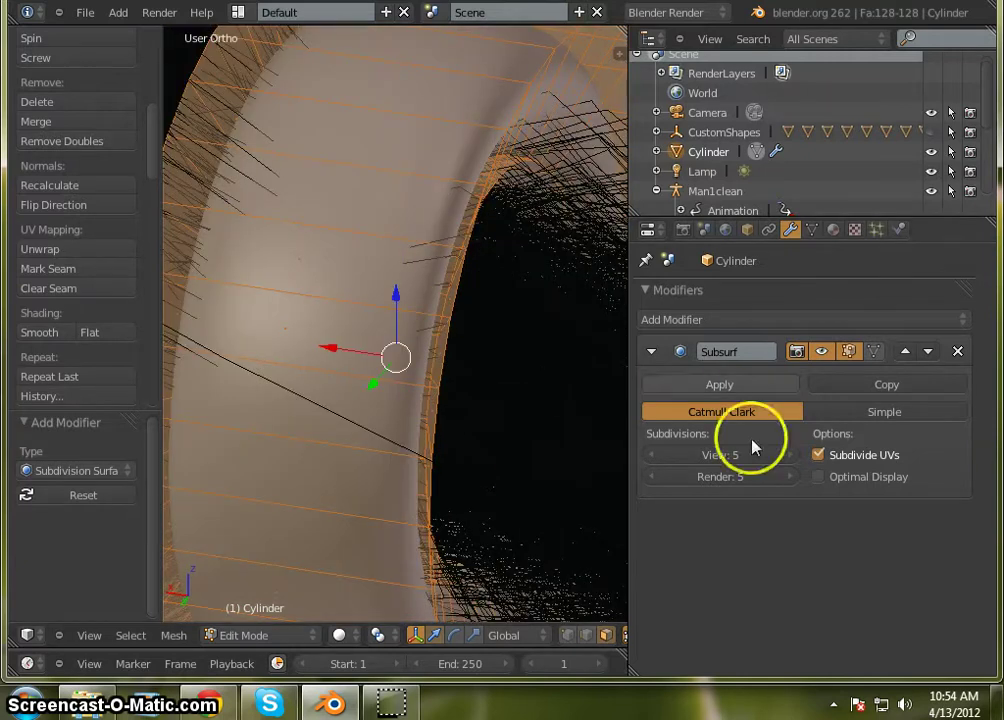
pyautogui.scroll(1, 373, 234)
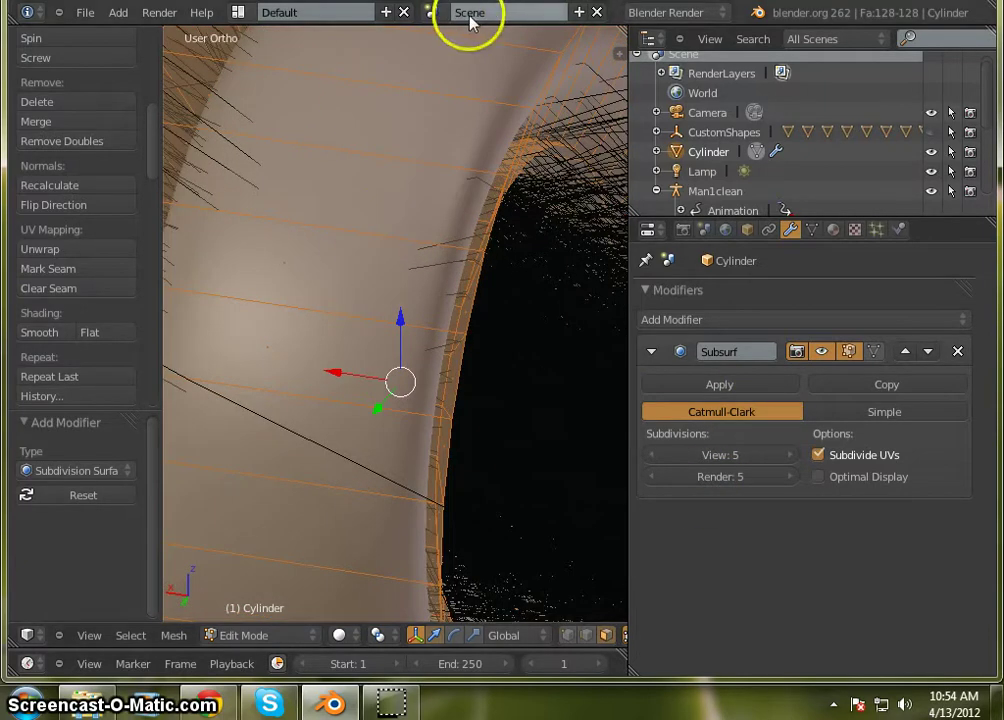
pyautogui.moveTo(484, 90); pyautogui.dragTo(397, 146, button='middle')
pyautogui.moveTo(478, 208); pyautogui.dragTo(540, 309, button='middle')
pyautogui.scroll(4, 448, 298)
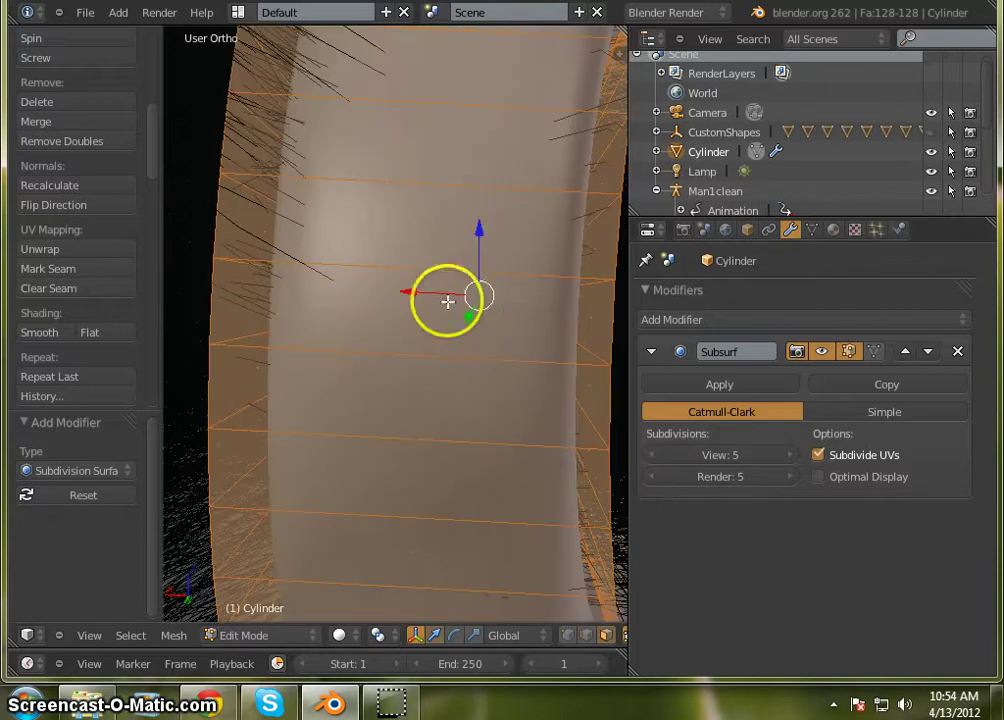
pyautogui.scroll(-3, 339, 258)
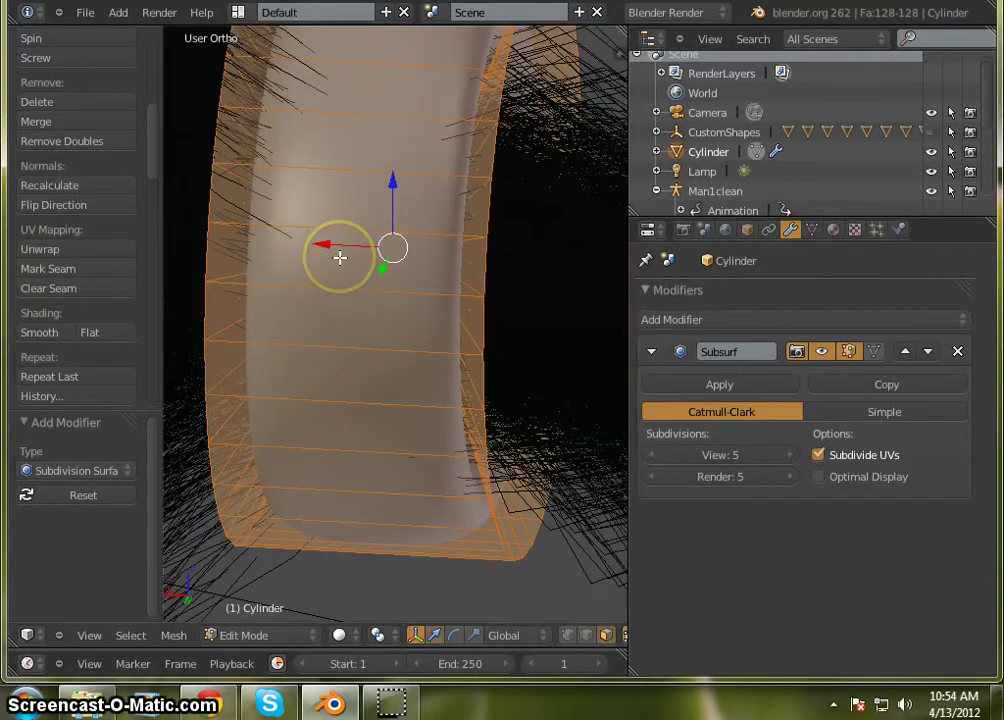
pyautogui.scroll(1, 340, 258)
pyautogui.scroll(-3, 340, 258)
pyautogui.moveTo(338, 302)
pyautogui.mouseDown(button='middle')
pyautogui.moveTo(314, 276)
pyautogui.moveTo(322, 290)
pyautogui.mouseUp(button='middle')
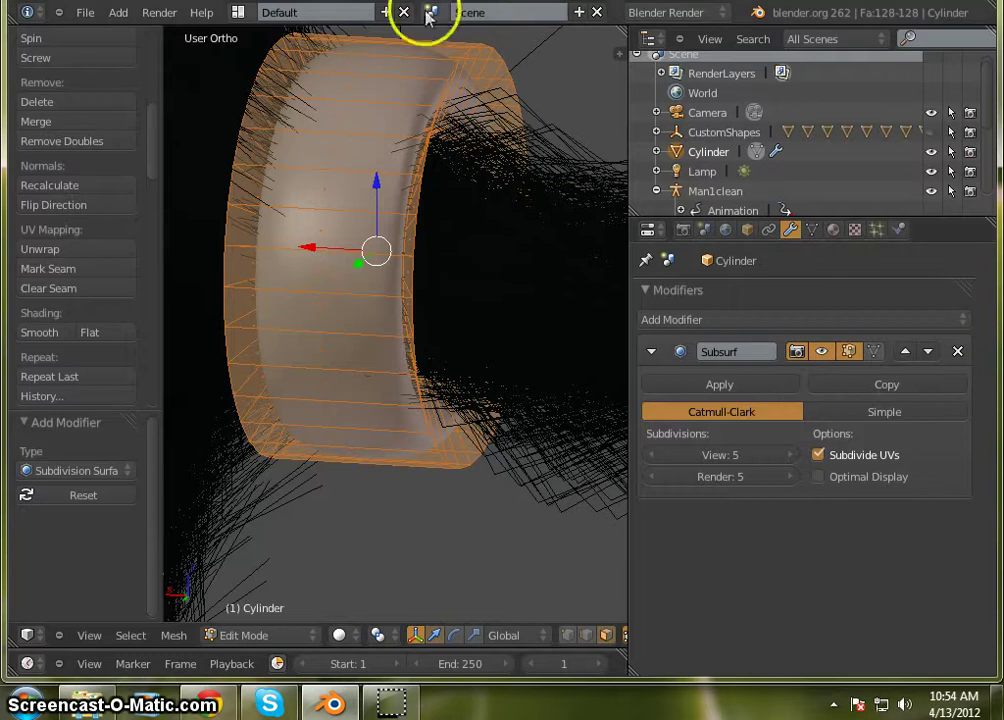
pyautogui.scroll(2, 372, 112)
pyautogui.scroll(-5, 372, 112)
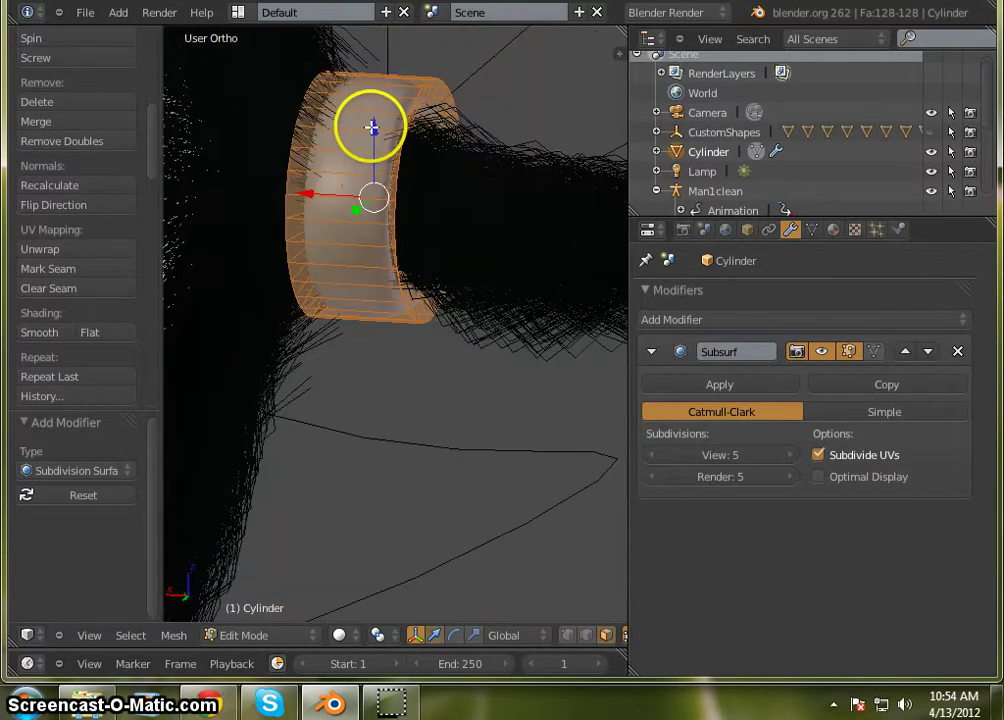
pyautogui.scroll(-1, 360, 110)
pyautogui.scroll(5, 360, 112)
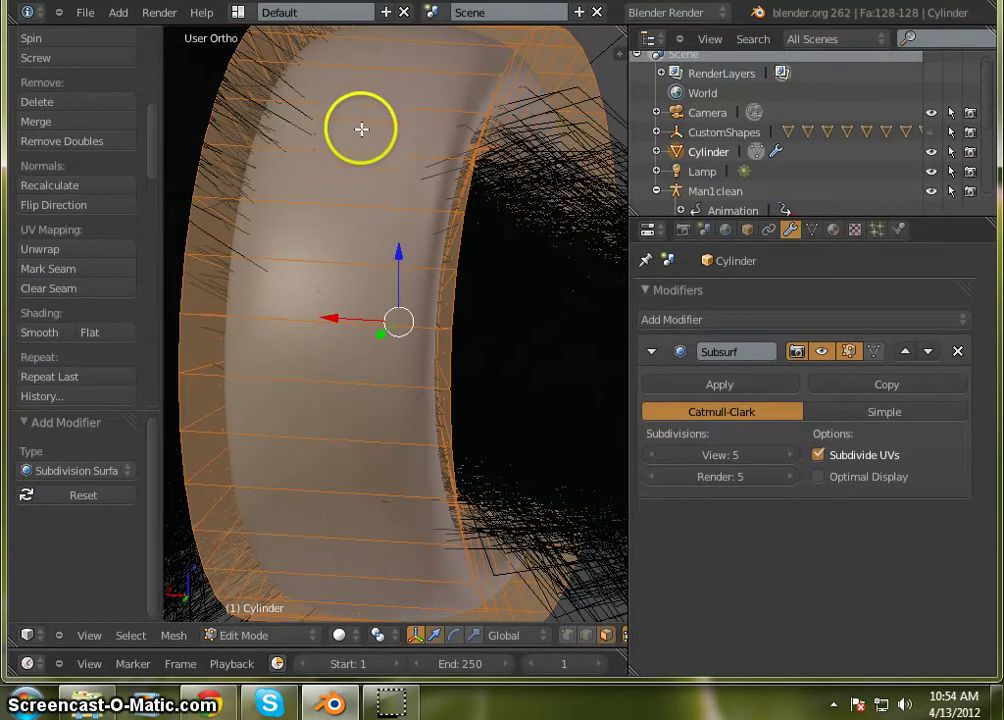
# - Switch the ring to Object Mode and apply its Subdivision Surface modifier
pyautogui.click(722, 385)
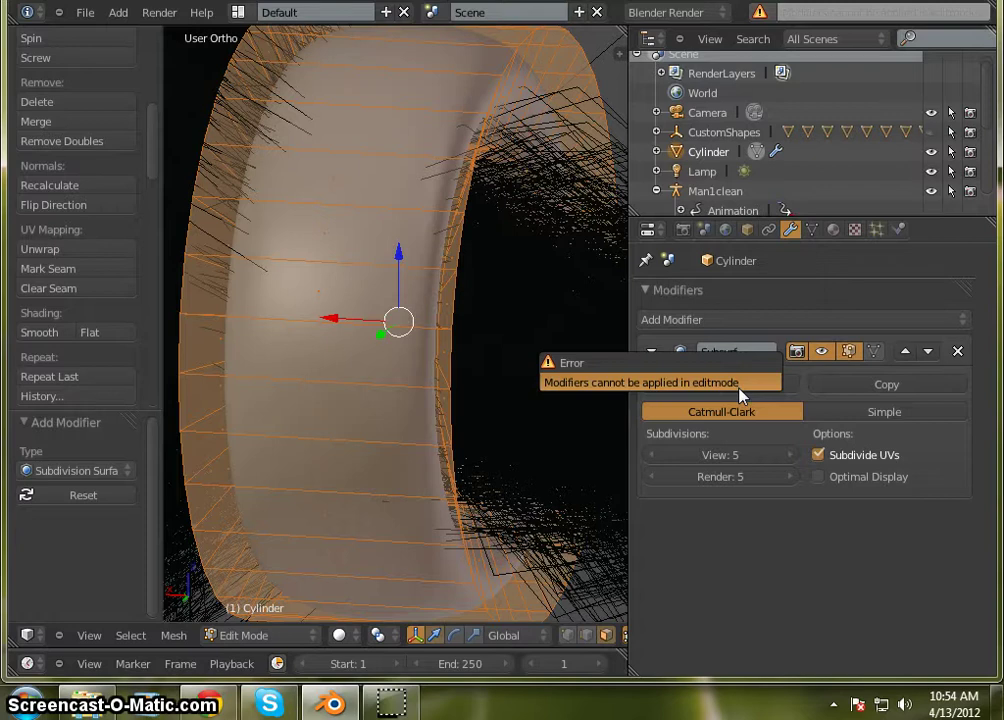
pyautogui.scroll(-3, 392, 261)
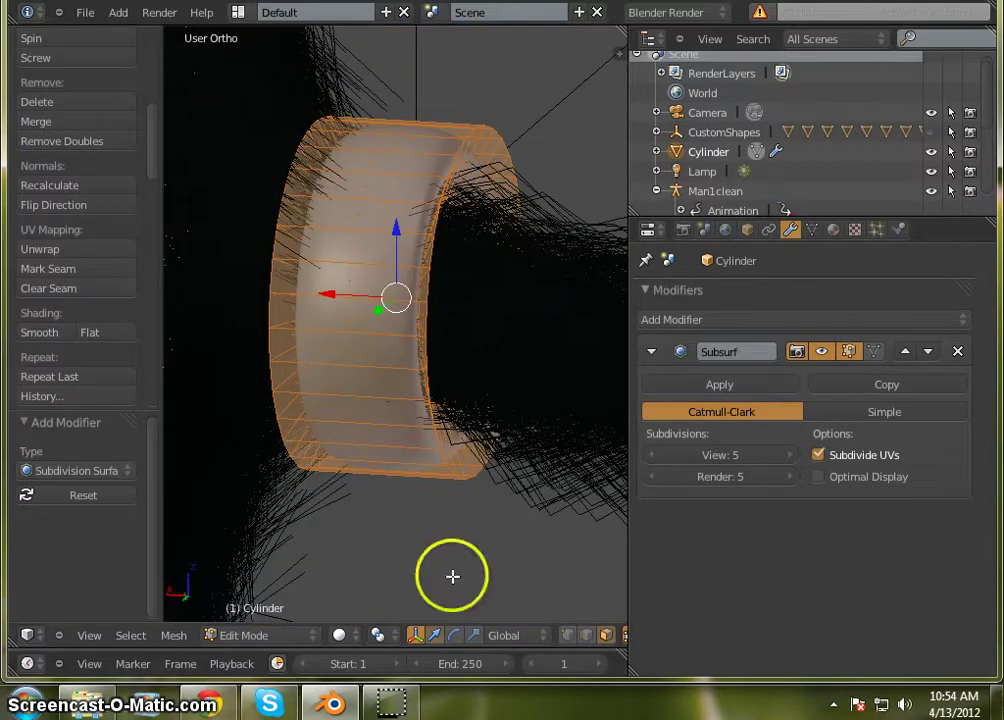
pyautogui.click(285, 637)
pyautogui.click(288, 620)
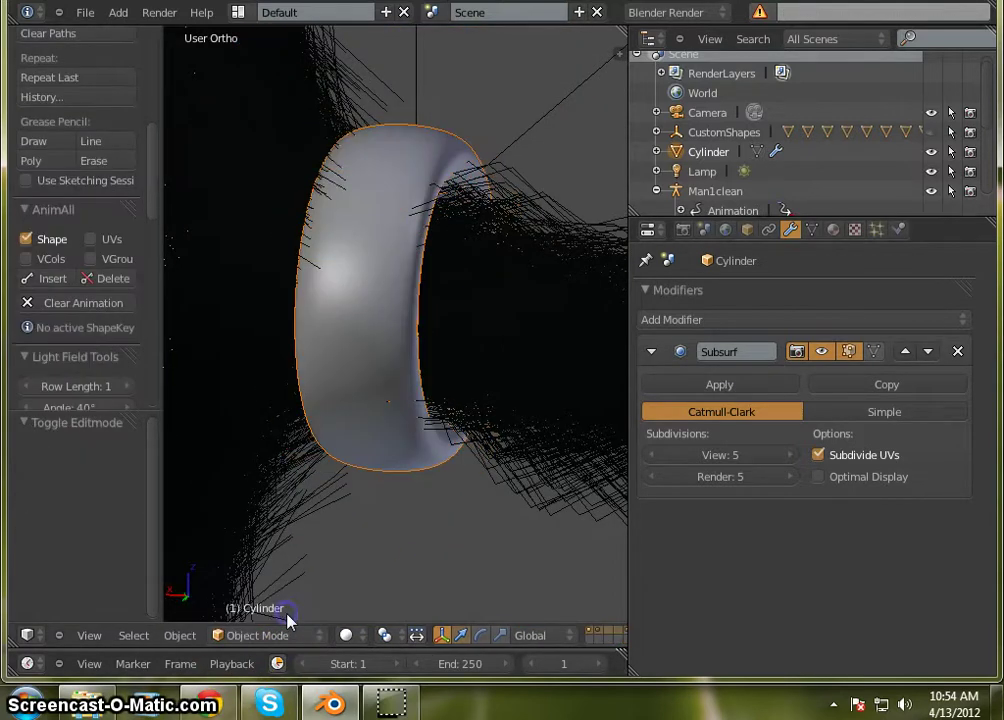
pyautogui.click(777, 395)
pyautogui.scroll(3, 358, 287)
pyautogui.scroll(-3, 421, 287)
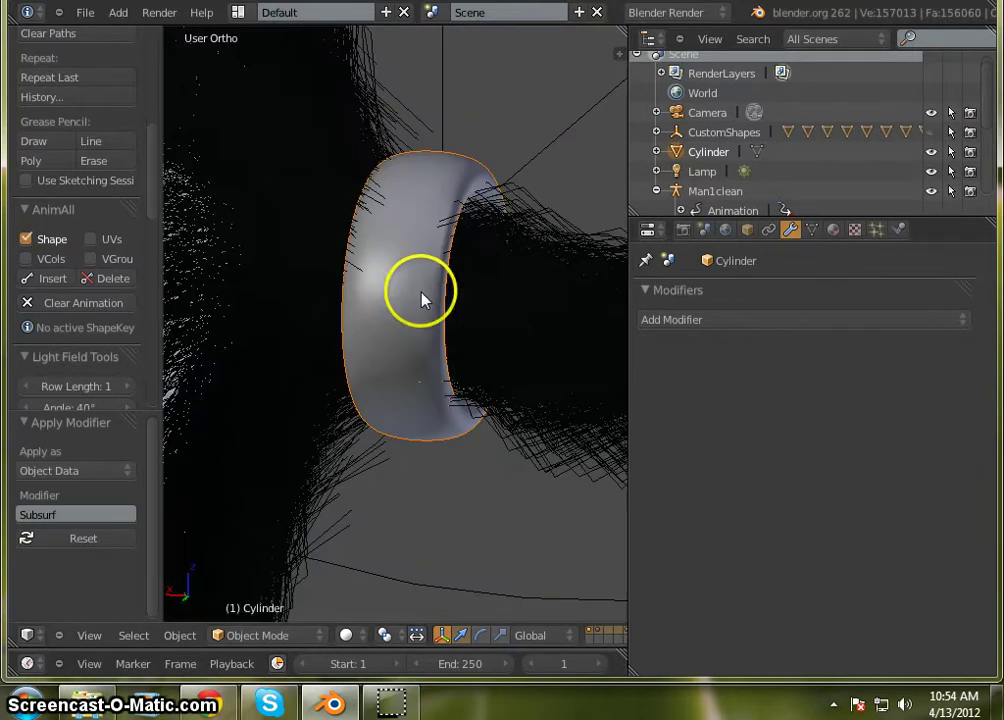
# - Inspect the ring's dense mesh up close in Edit Mode, return to Object Mode and dismiss the Skype notification
pyautogui.click(282, 636)
pyautogui.click(290, 595)
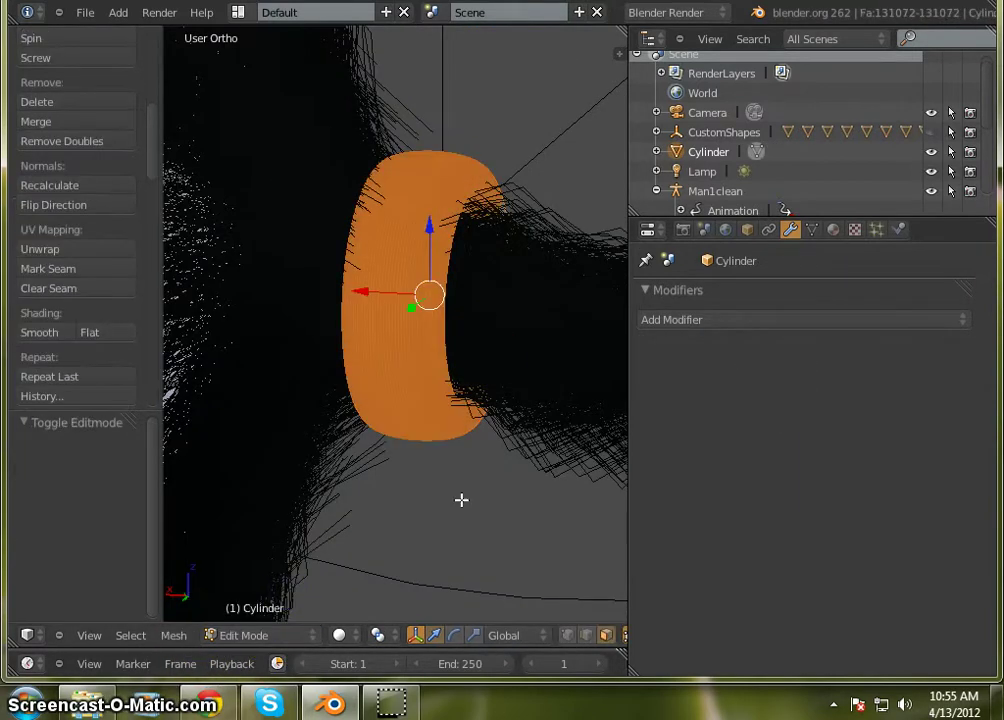
pyautogui.scroll(5, 487, 316)
pyautogui.scroll(4, 323, 332)
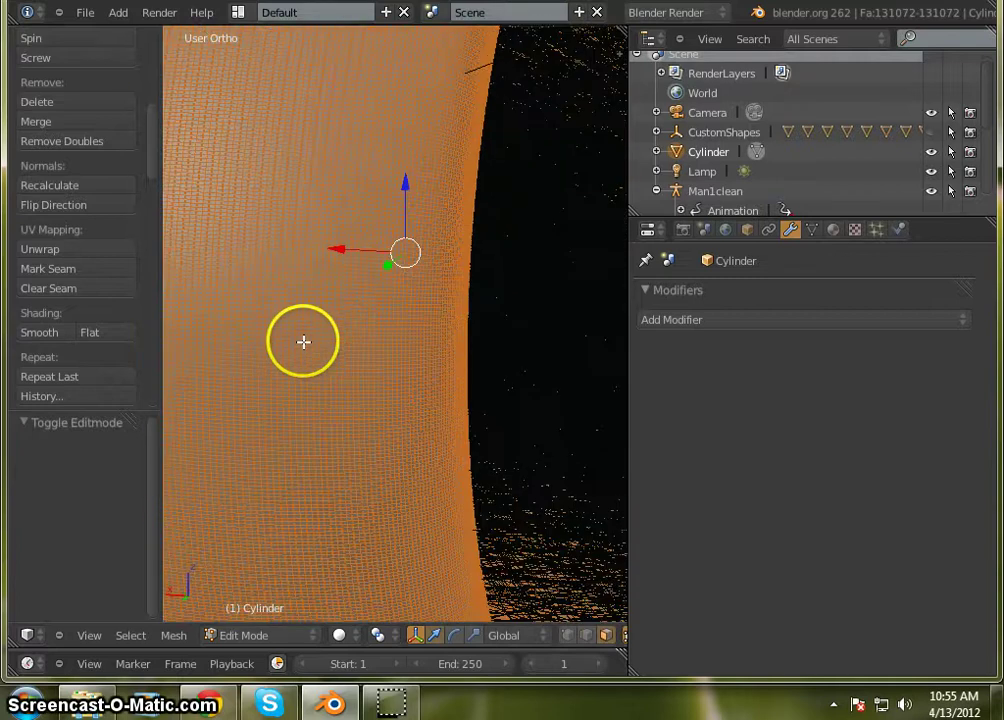
pyautogui.scroll(-1, 302, 341)
pyautogui.scroll(-6, 502, 179)
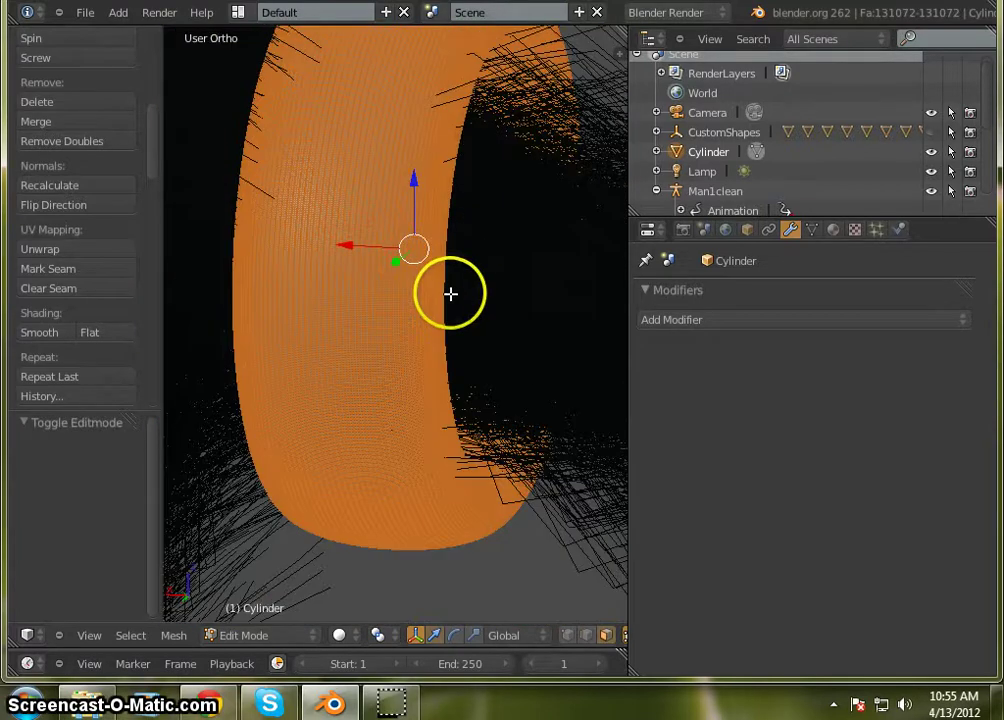
pyautogui.scroll(-2, 454, 133)
pyautogui.moveTo(475, 347)
pyautogui.mouseDown(button='middle')
pyautogui.moveTo(320, 363)
pyautogui.moveTo(168, 332)
pyautogui.moveTo(276, 427)
pyautogui.moveTo(502, 356)
pyautogui.moveTo(417, 347)
pyautogui.moveTo(432, 358)
pyautogui.mouseUp(button='middle')
pyautogui.click(286, 636)
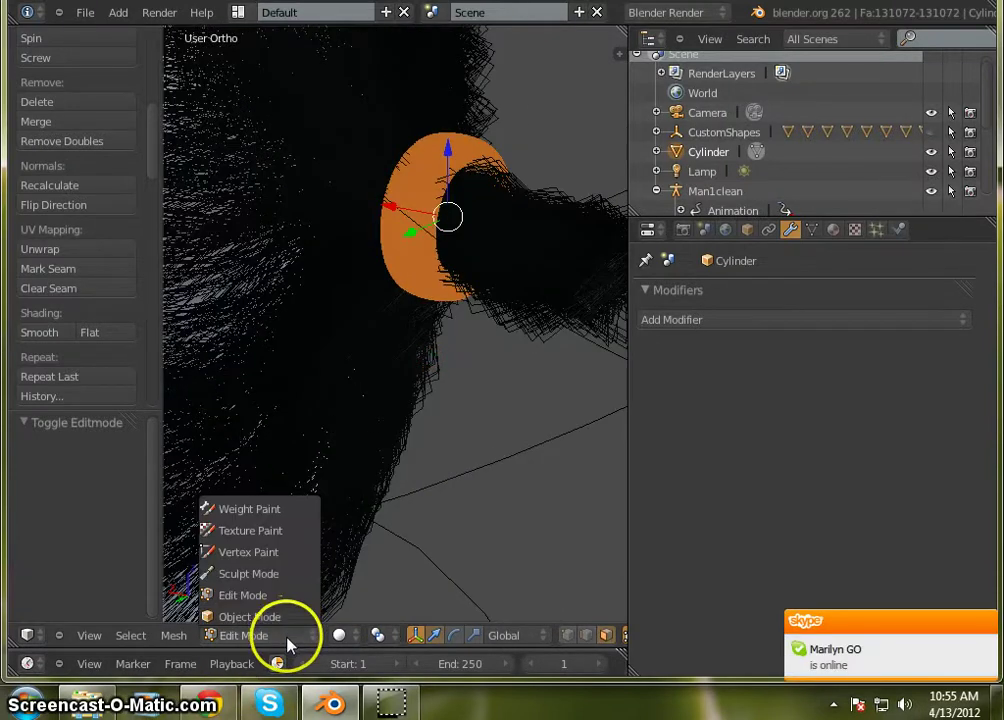
pyautogui.click(287, 617)
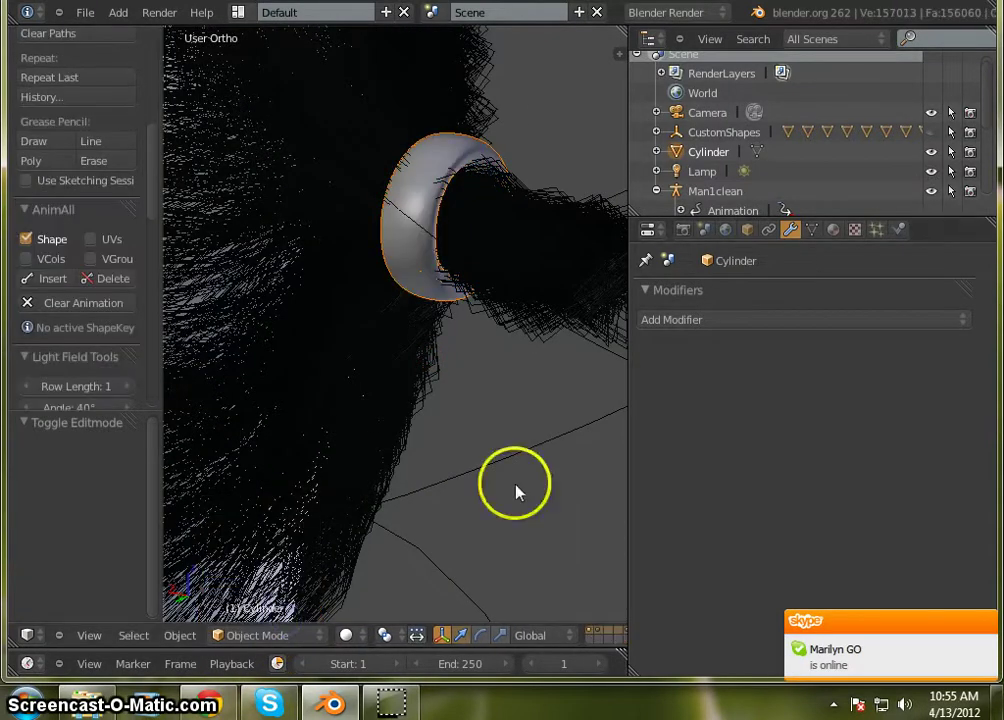
pyautogui.click(985, 620)
# - Rename the cylinder object to "hairring" and locate it in the scene's object list
pyautogui.moveTo(216, 160); pyautogui.dragTo(557, 340, button='middle')
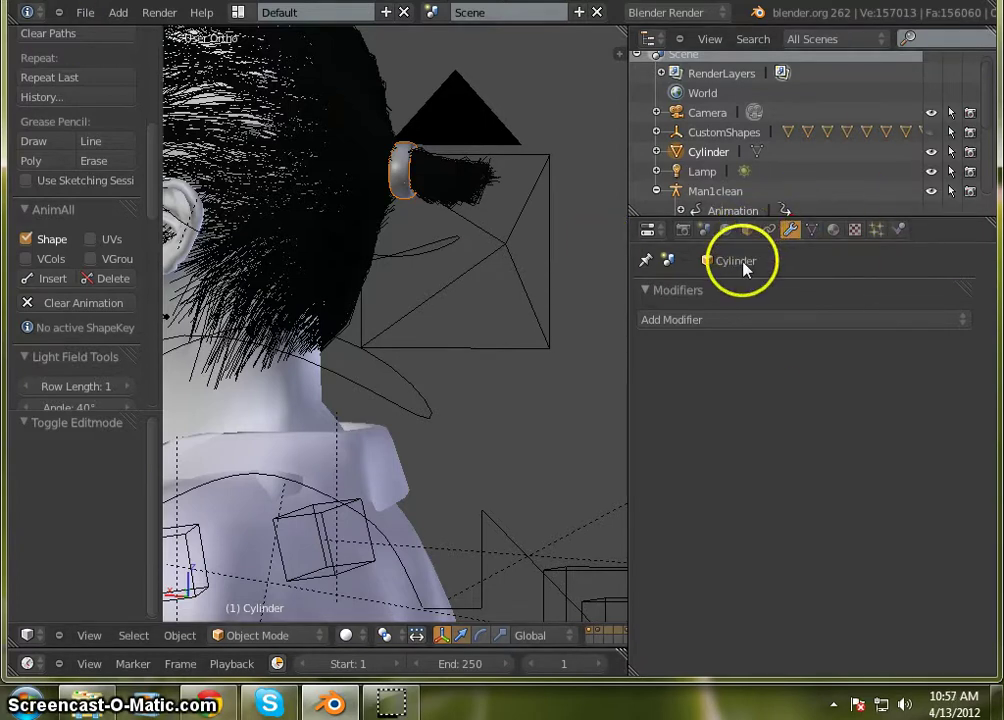
pyautogui.click(748, 230)
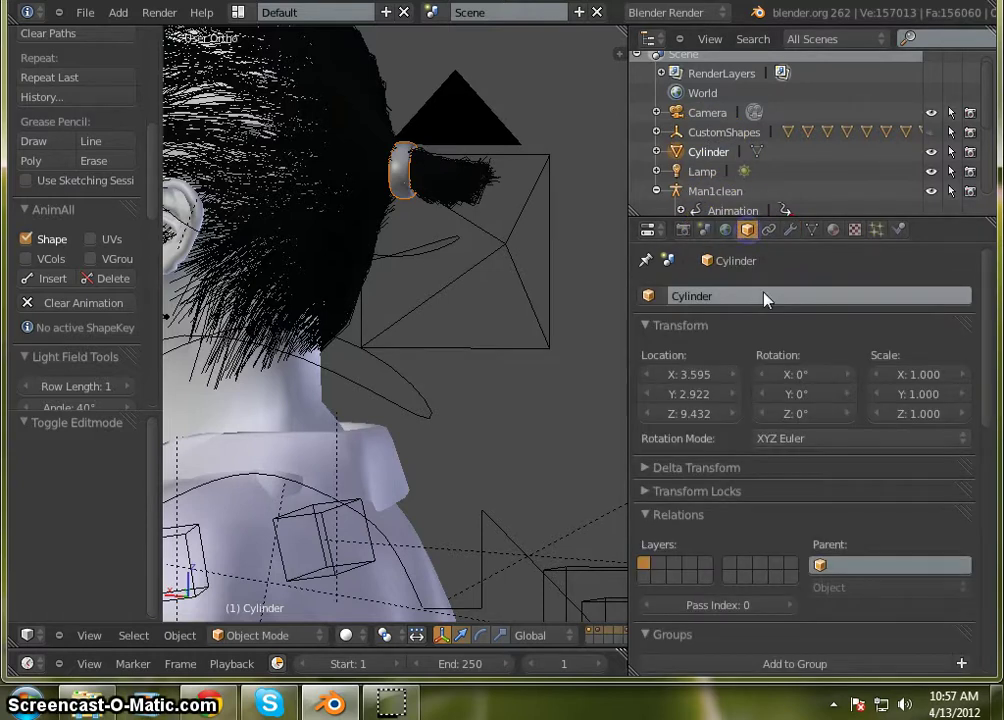
pyautogui.click(761, 295)
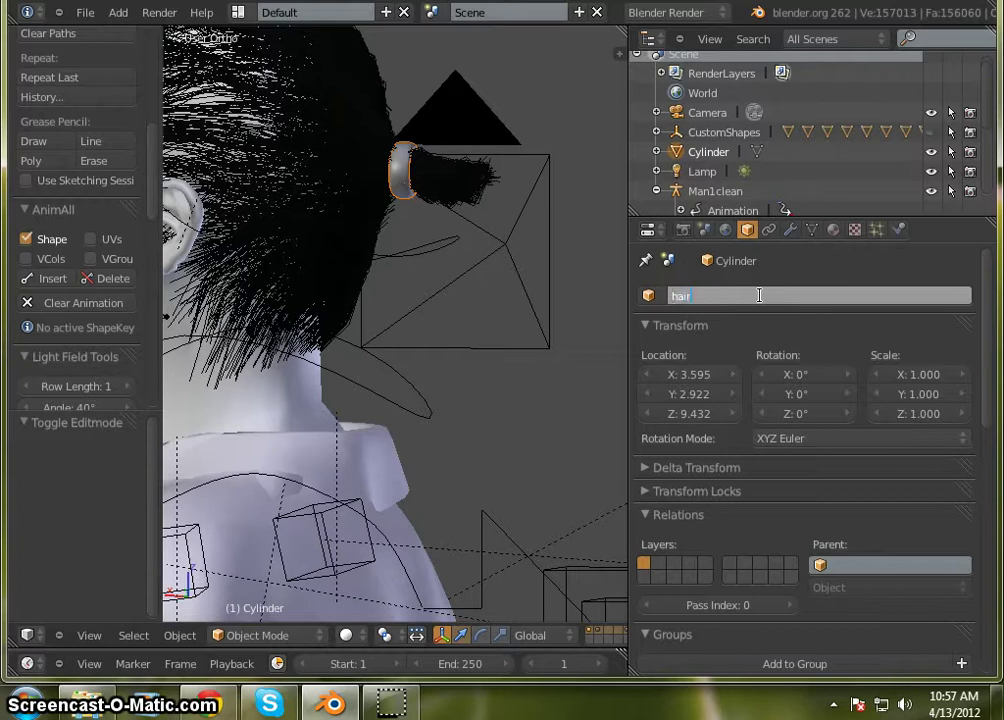
pyautogui.write('hairring')
pyautogui.press('Return')
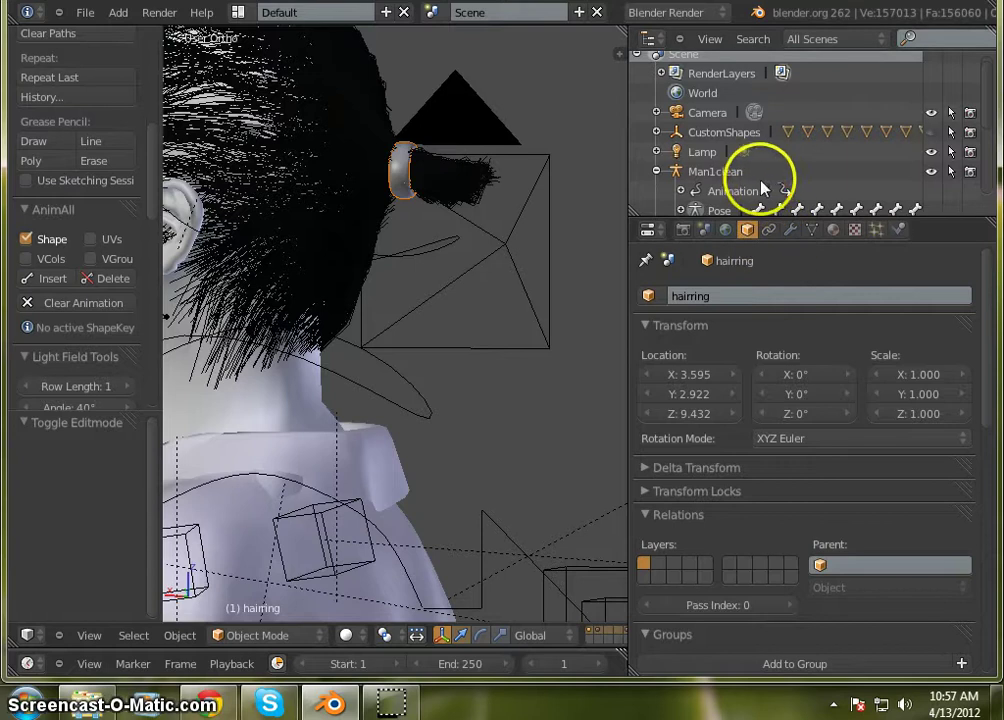
pyautogui.scroll(-4, 718, 145)
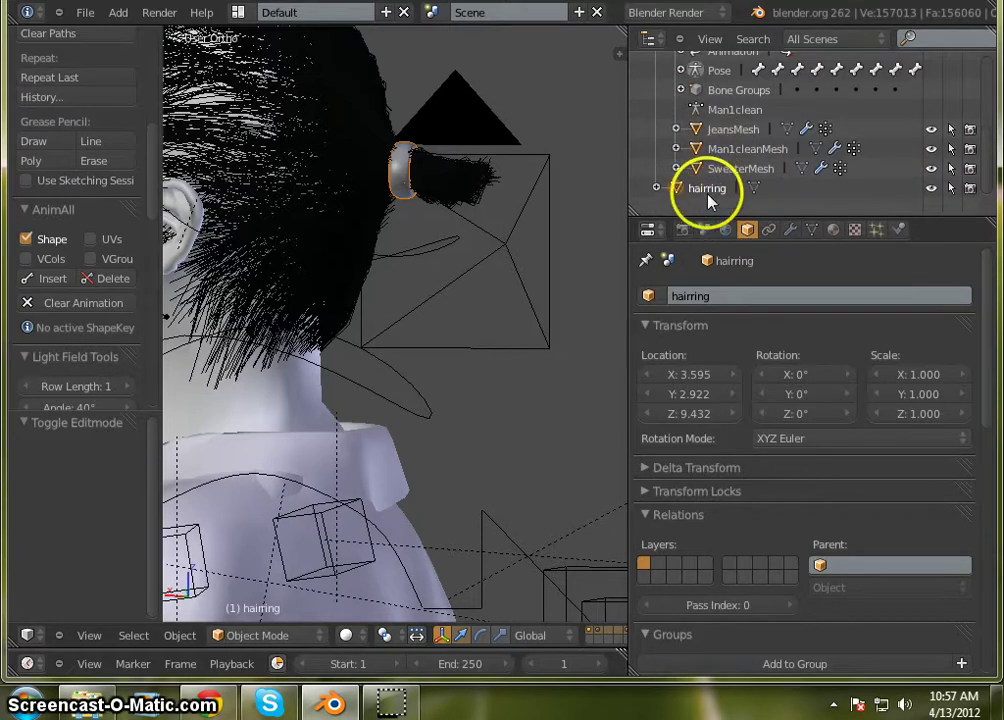
# - Add a new material to the hairring object and go to its diffuse settings
pyautogui.click(833, 231)
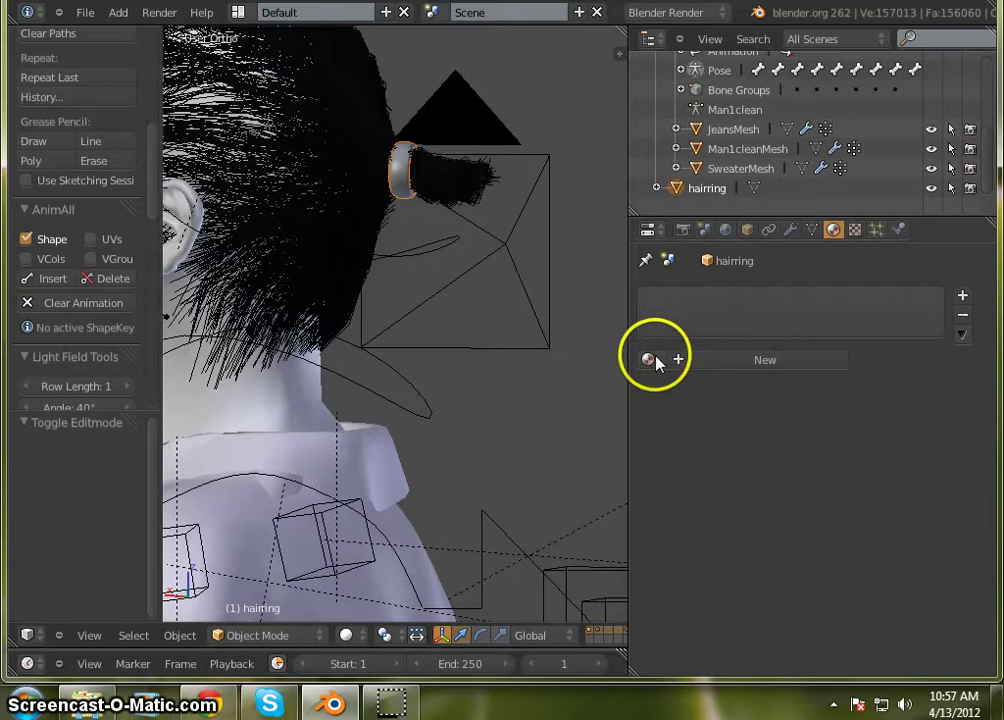
pyautogui.click(699, 360)
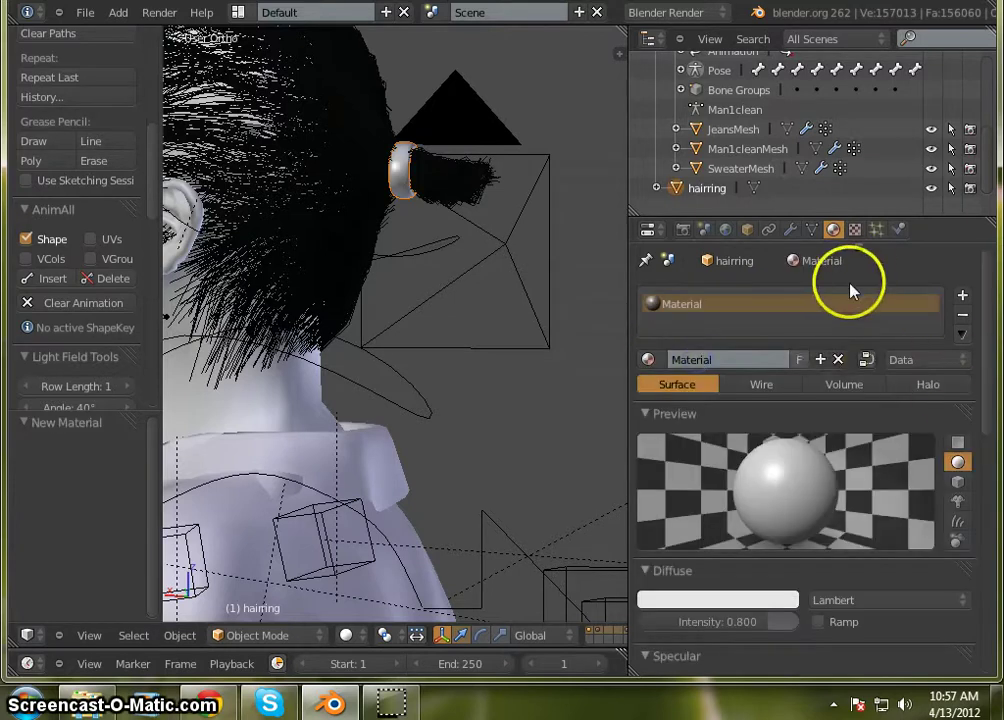
pyautogui.scroll(-3, 830, 342)
pyautogui.scroll(-1, 822, 356)
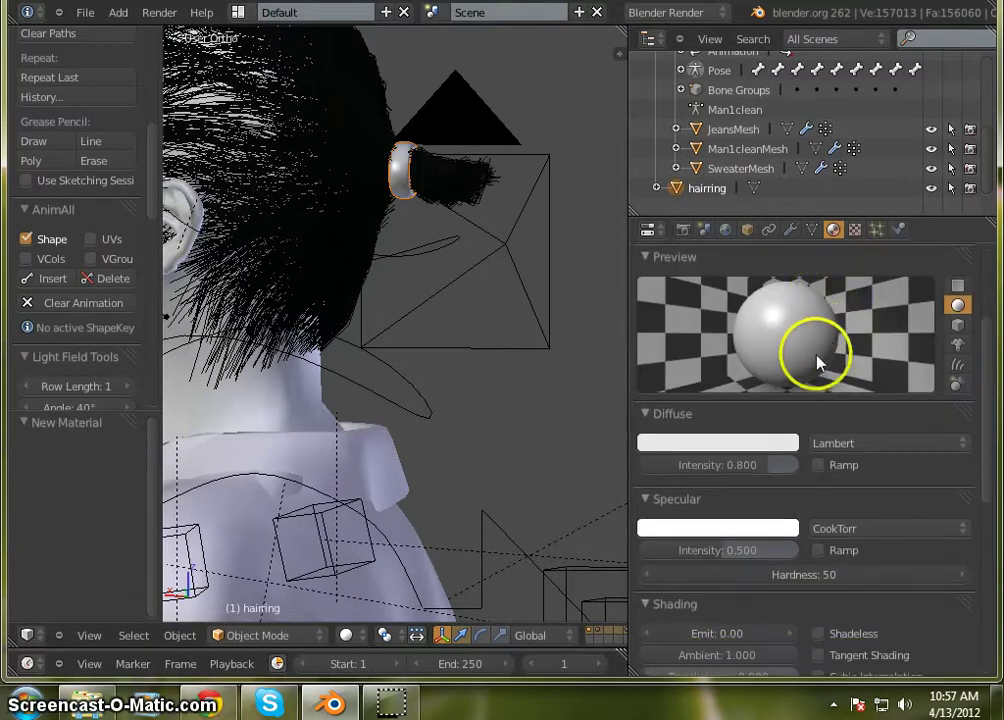
# - Set the hairring material's diffuse colour to a dark blue-grey of R 0.05596, G 0.07333, B 0.08714
pyautogui.click(745, 446)
pyautogui.moveTo(803, 210); pyautogui.dragTo(808, 289)
pyautogui.moveTo(718, 249); pyautogui.dragTo(745, 241)
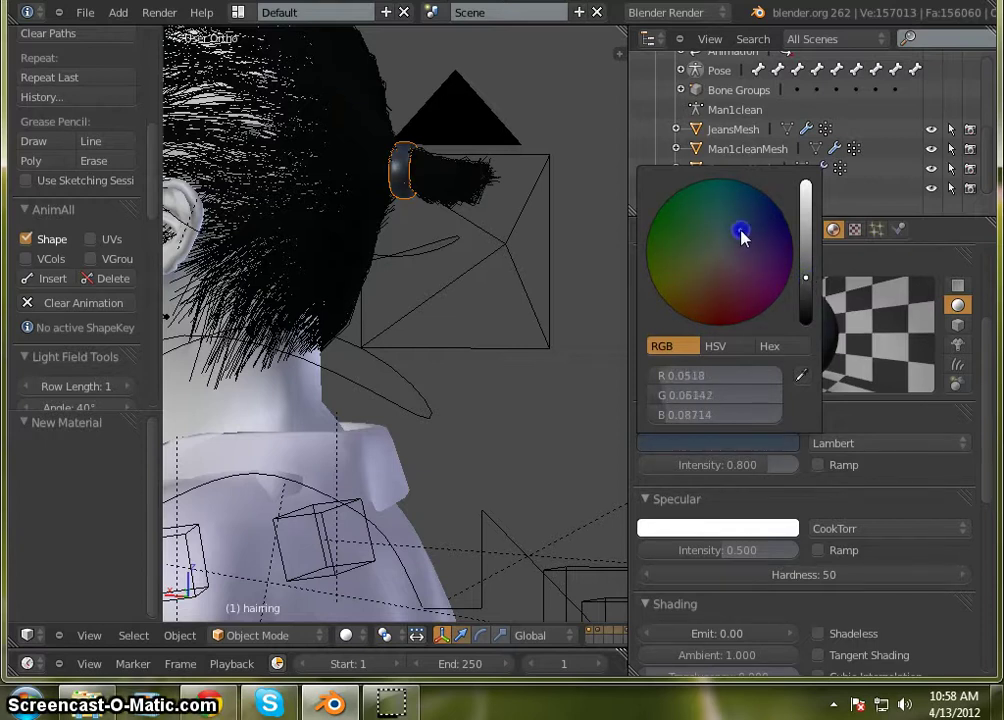
pyautogui.moveTo(738, 233); pyautogui.dragTo(731, 238)
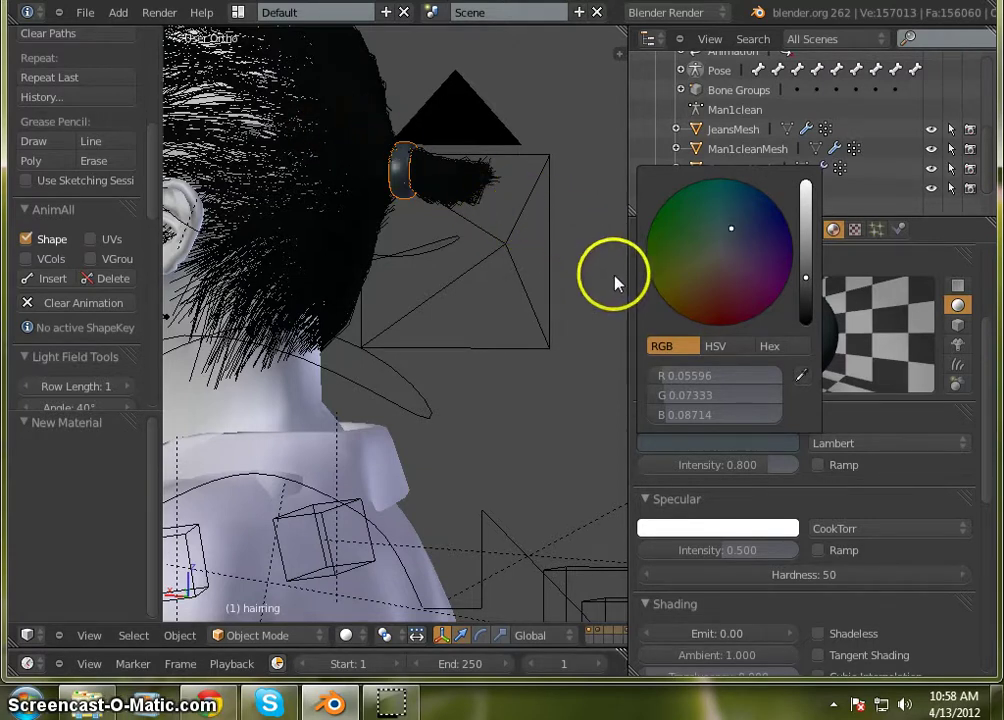
# - Raise the hairring material's specular intensity to 1.000
pyautogui.scroll(8, 420, 180)
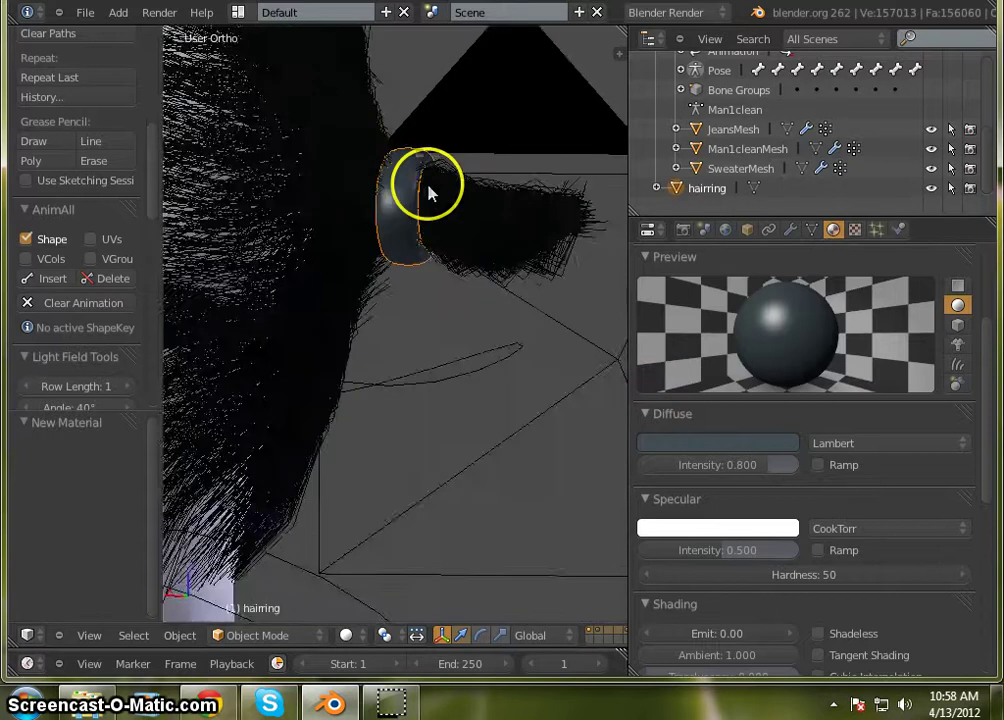
pyautogui.scroll(-3, 405, 178)
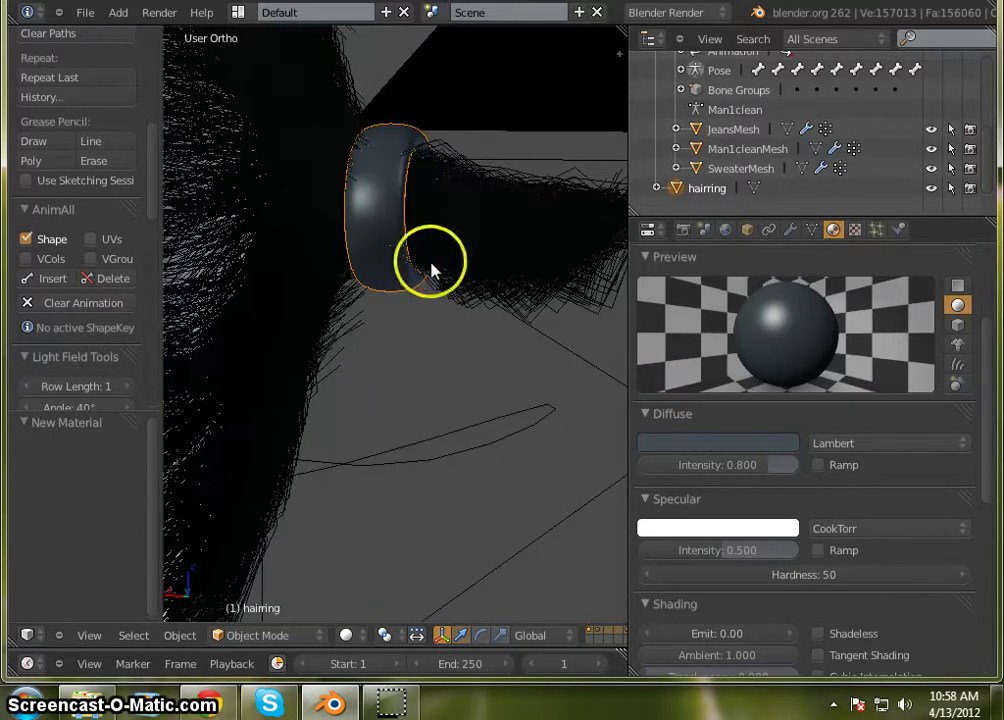
pyautogui.moveTo(430, 269)
pyautogui.mouseDown(button='middle')
pyautogui.moveTo(336, 291)
pyautogui.moveTo(397, 276)
pyautogui.moveTo(425, 245)
pyautogui.mouseUp(button='middle')
pyautogui.scroll(5, 412, 318)
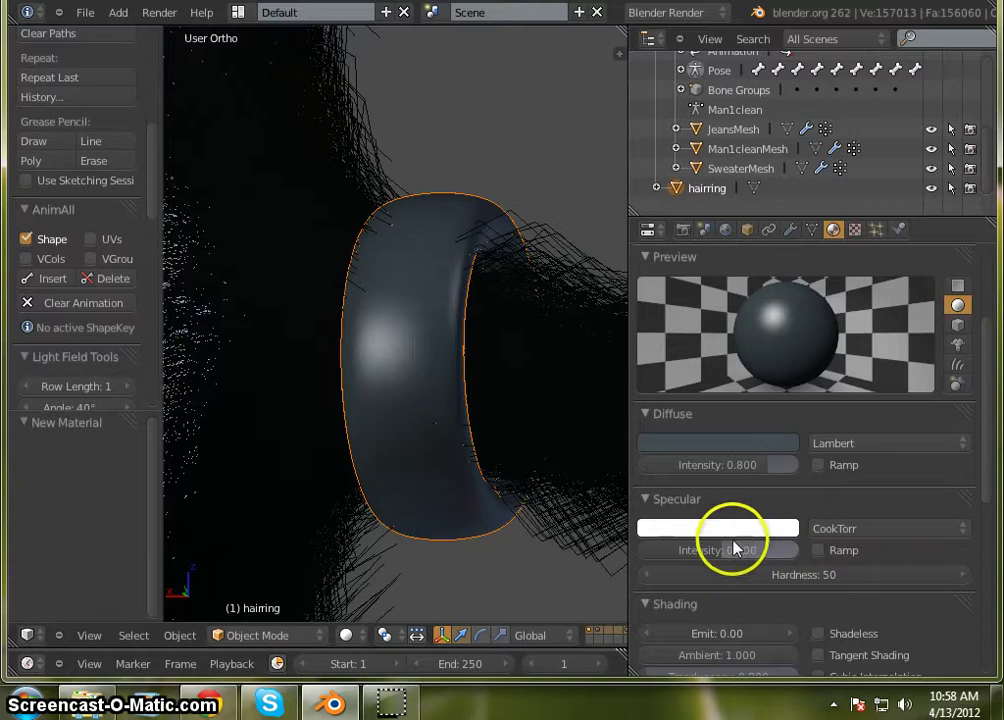
pyautogui.moveTo(731, 549); pyautogui.dragTo(874, 541)
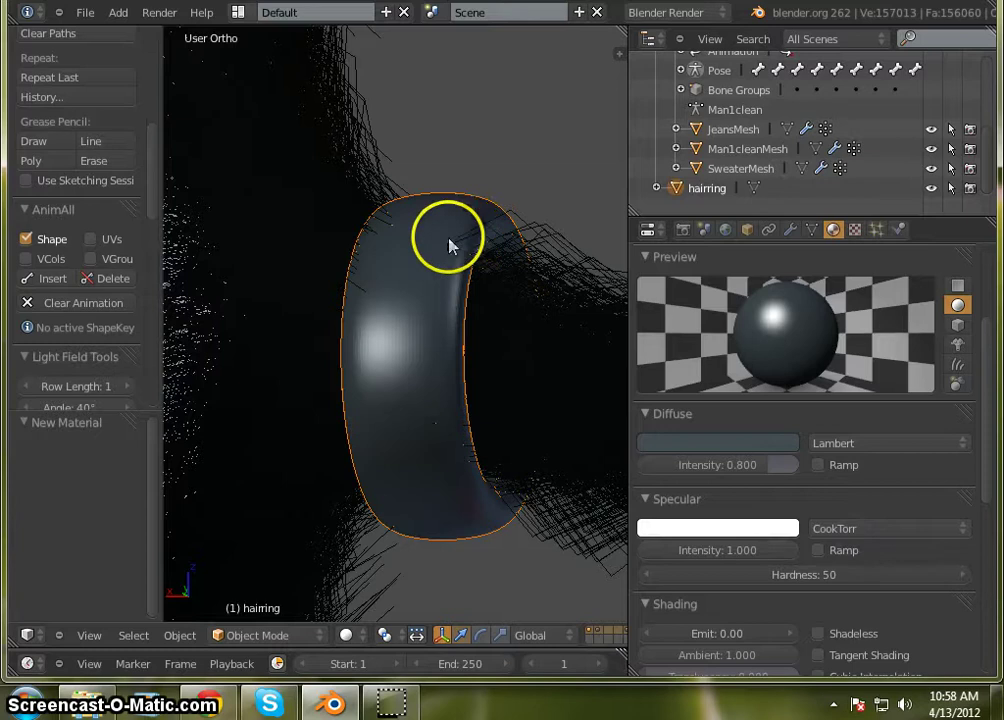
# - Change the hair ring's diffuse colour to a lighter, more neutral grey of R 0.132, G 0.142, B 0.150
pyautogui.scroll(-7, 455, 264)
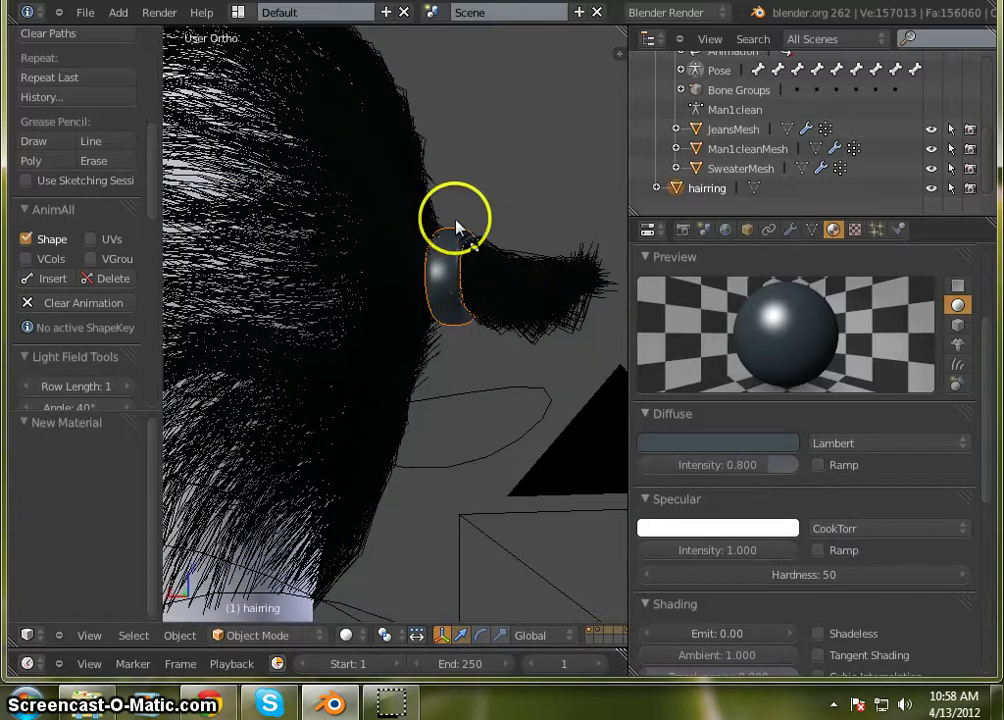
pyautogui.scroll(5, 462, 240)
pyautogui.scroll(1, 472, 275)
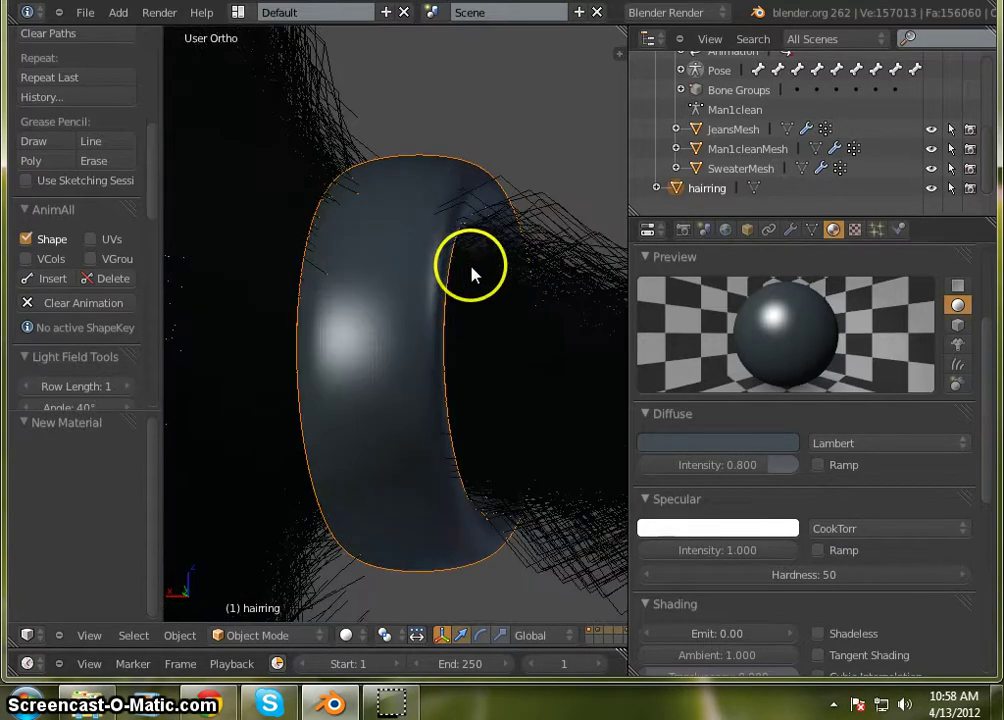
pyautogui.click(766, 446)
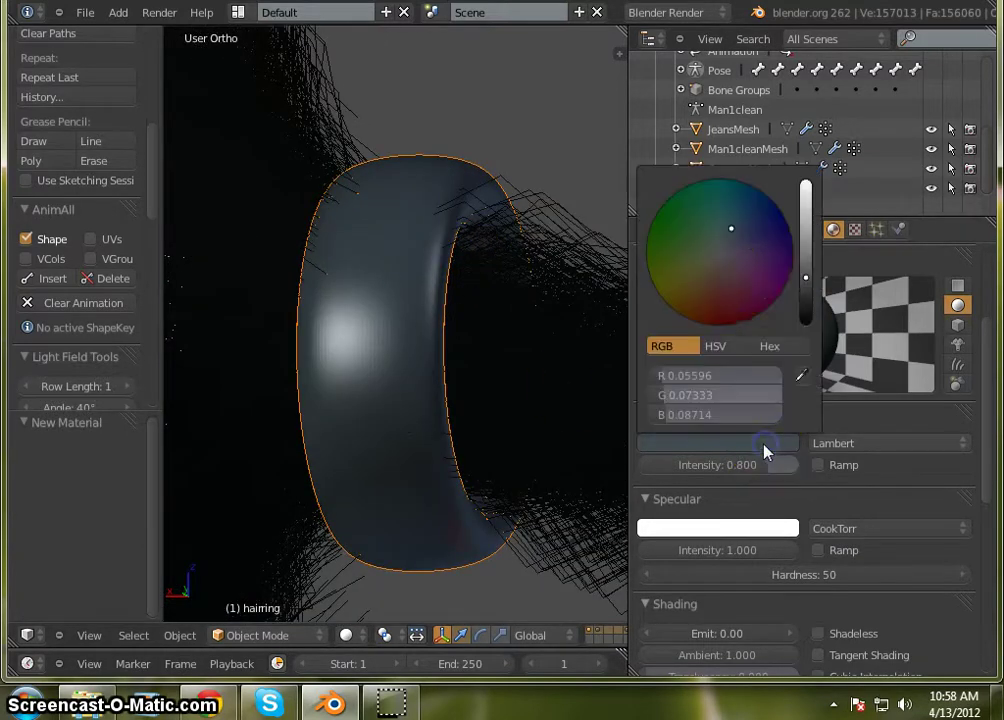
pyautogui.click(725, 229)
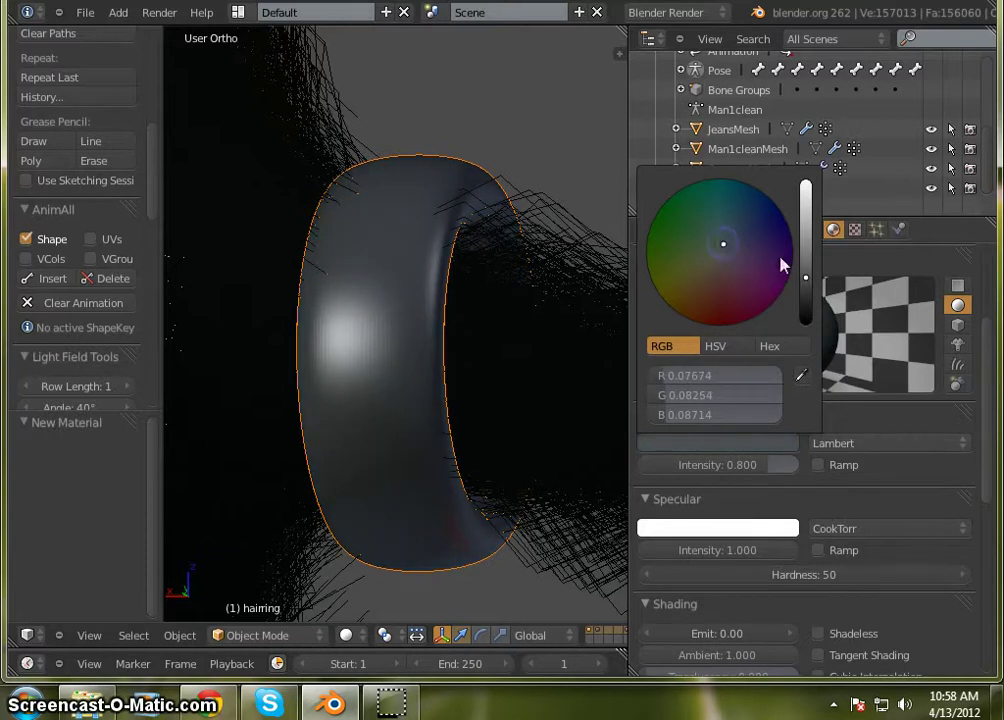
pyautogui.moveTo(812, 281); pyautogui.dragTo(811, 282)
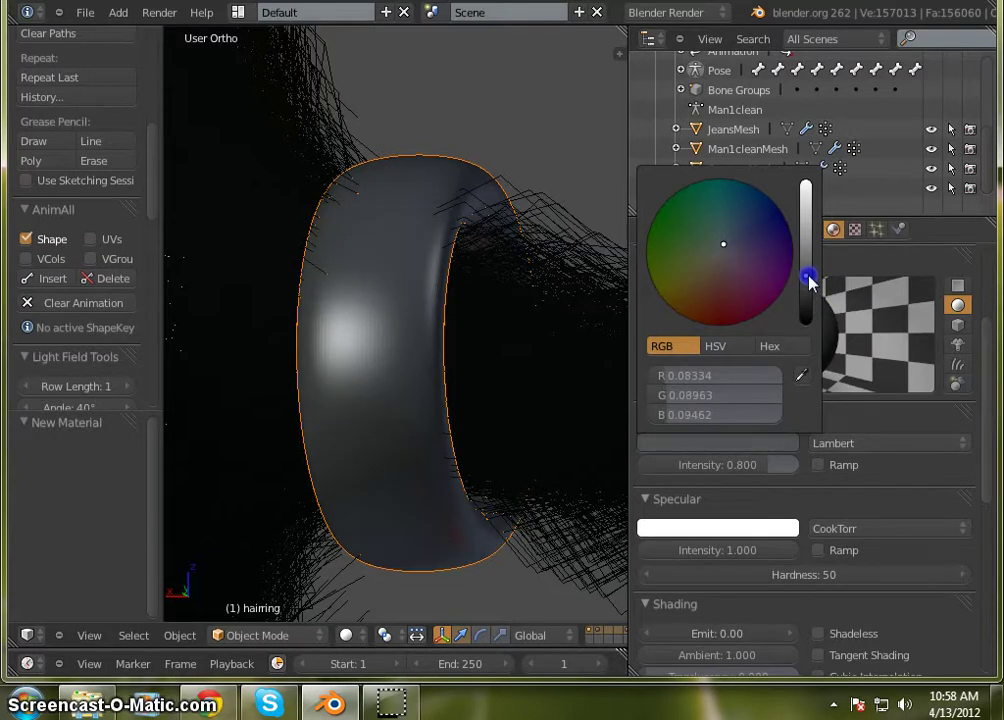
pyautogui.moveTo(631, 231); pyautogui.dragTo(798, 267)
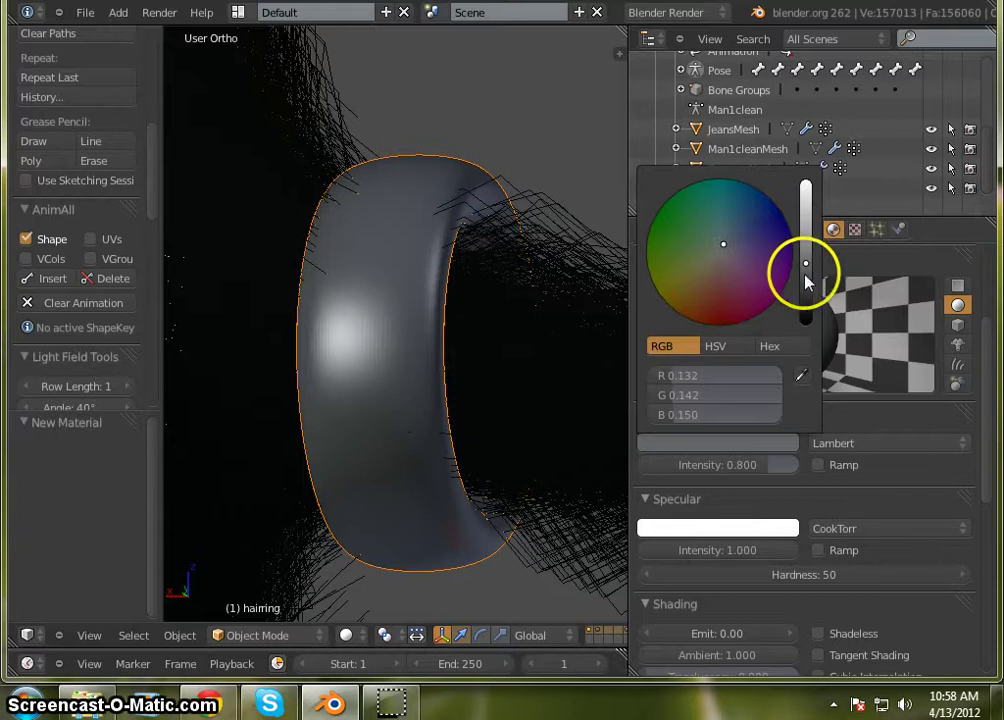
# - Check the ring around the ponytail and darken its diffuse colour to R 0.07674, G 0.08254, B 0.08714, keeping the Lambert shader
pyautogui.scroll(-5, 455, 152)
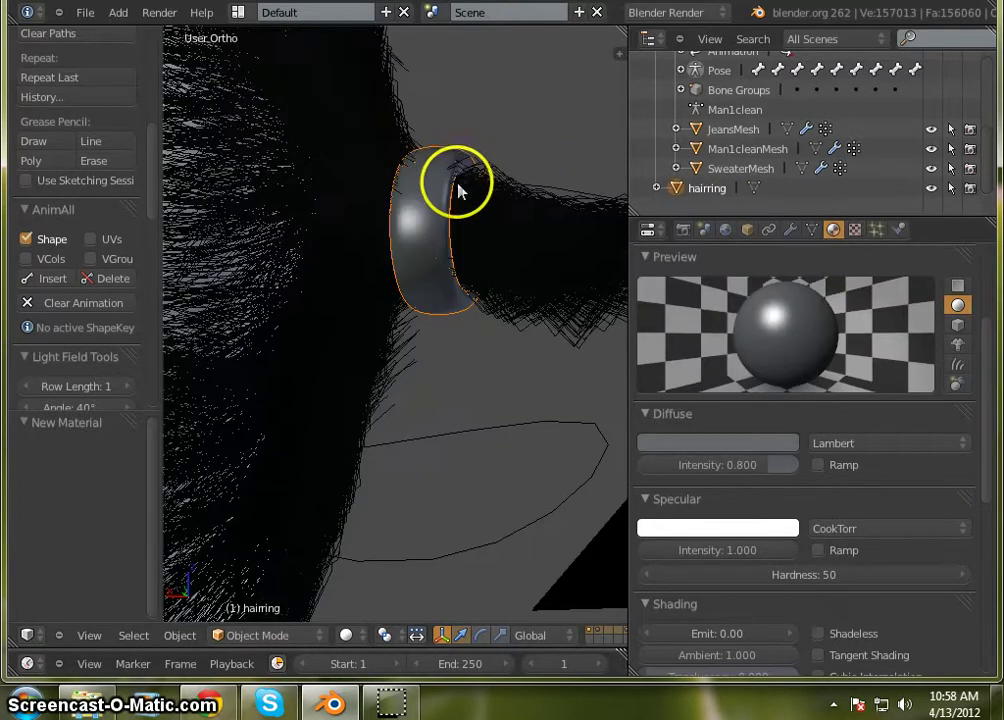
pyautogui.scroll(-3, 440, 240)
pyautogui.moveTo(484, 271)
pyautogui.mouseDown(button='middle')
pyautogui.moveTo(415, 343)
pyautogui.moveTo(504, 306)
pyautogui.moveTo(491, 302)
pyautogui.mouseUp(button='middle')
pyautogui.scroll(3, 430, 112)
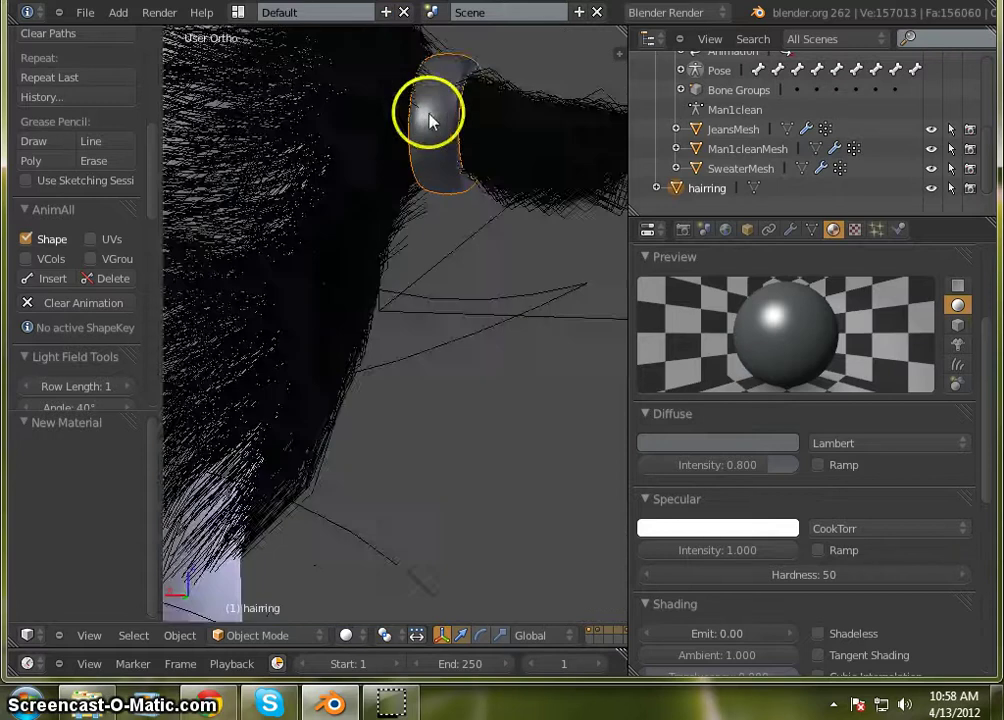
pyautogui.scroll(6, 475, 72)
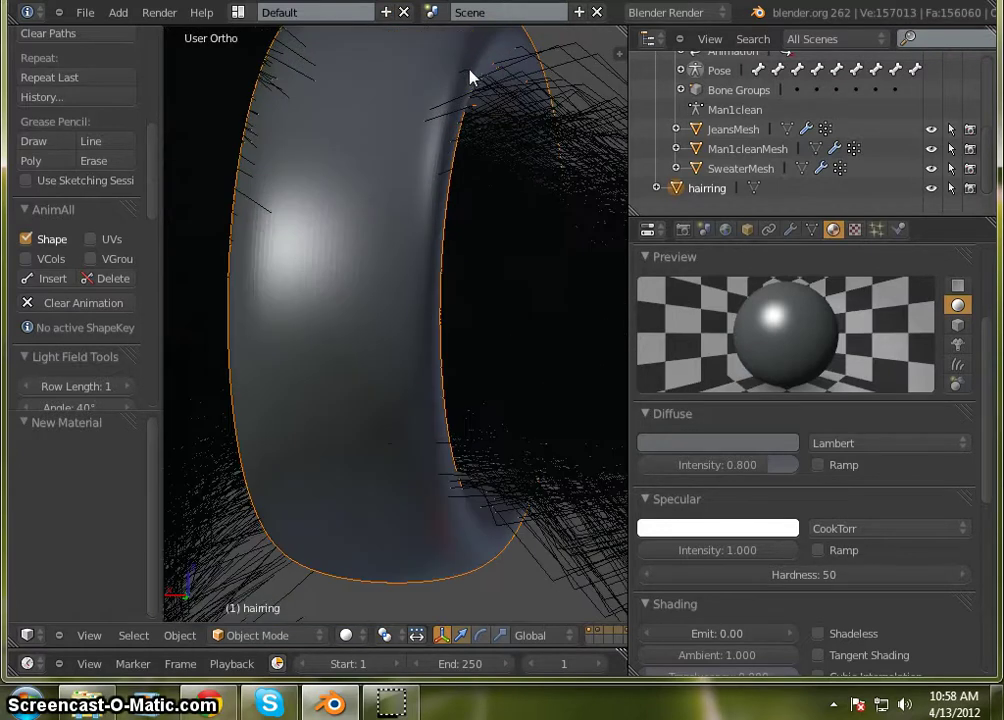
pyautogui.click(780, 443)
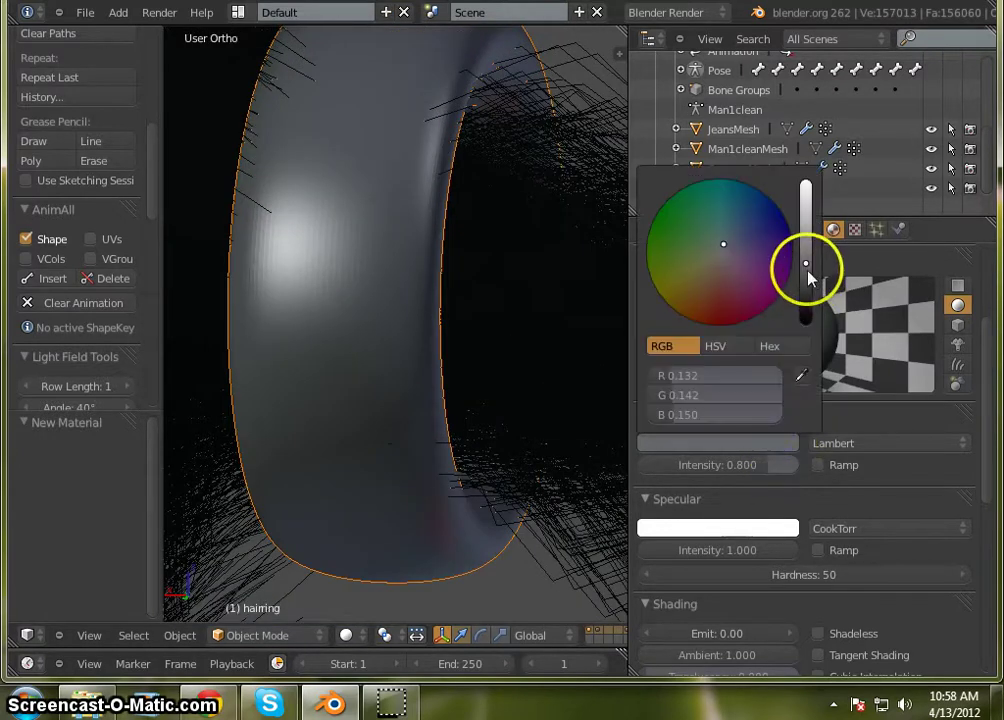
pyautogui.click(808, 272)
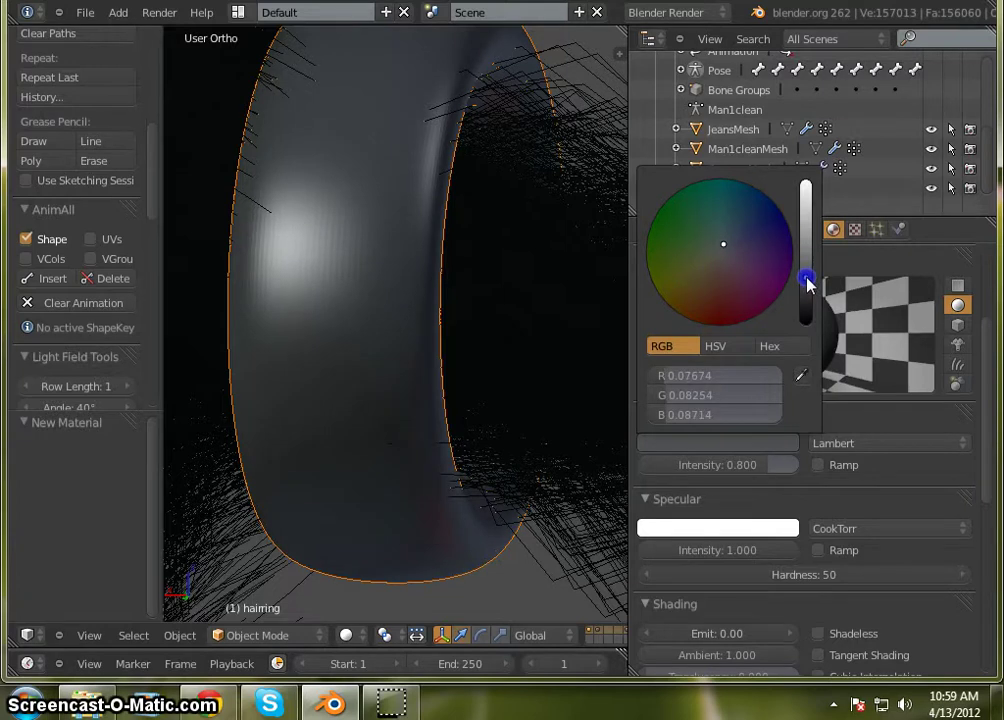
pyautogui.click(916, 412)
pyautogui.click(882, 414)
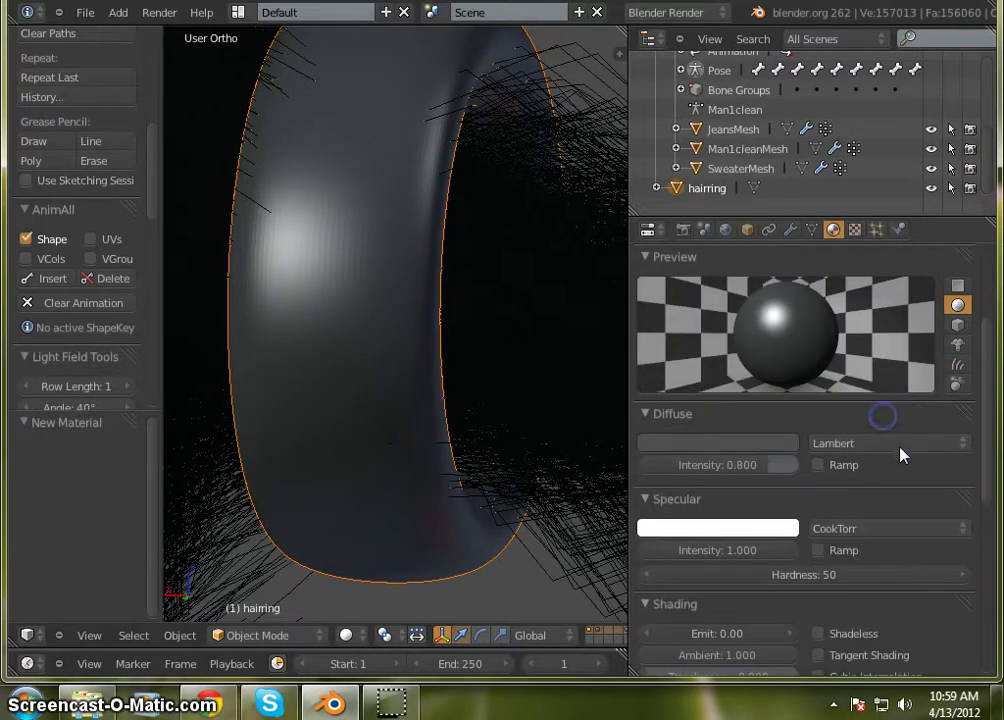
pyautogui.click(903, 443)
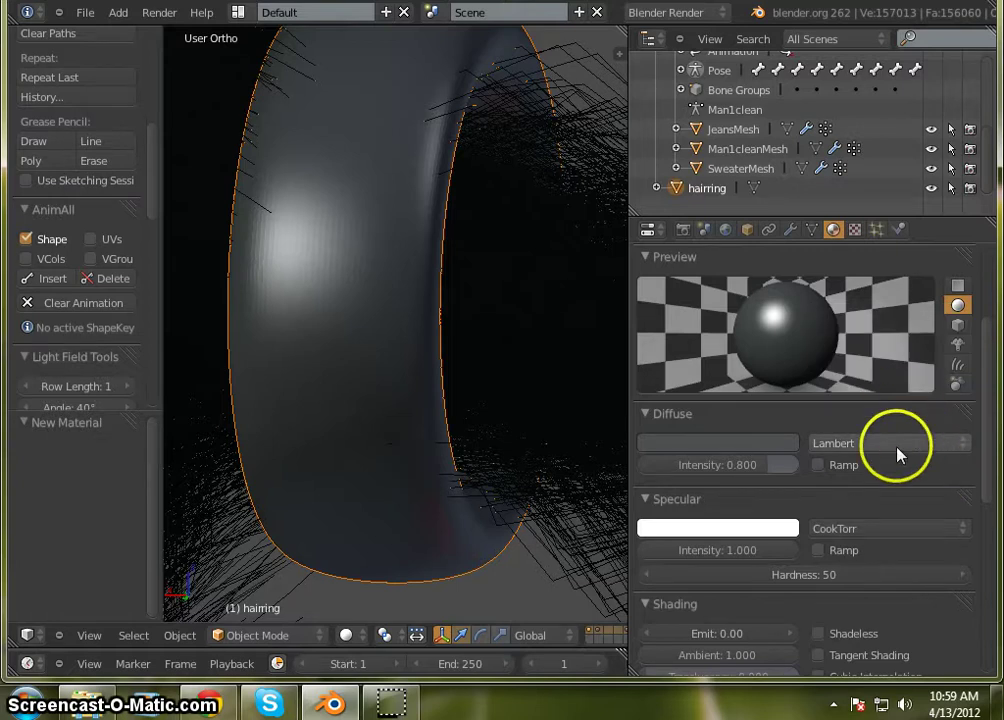
# - Try various specular hardness values on the ring's material, including 110 and 154, and return it to 50
pyautogui.scroll(-1, 575, 212)
pyautogui.scroll(-6, 585, 228)
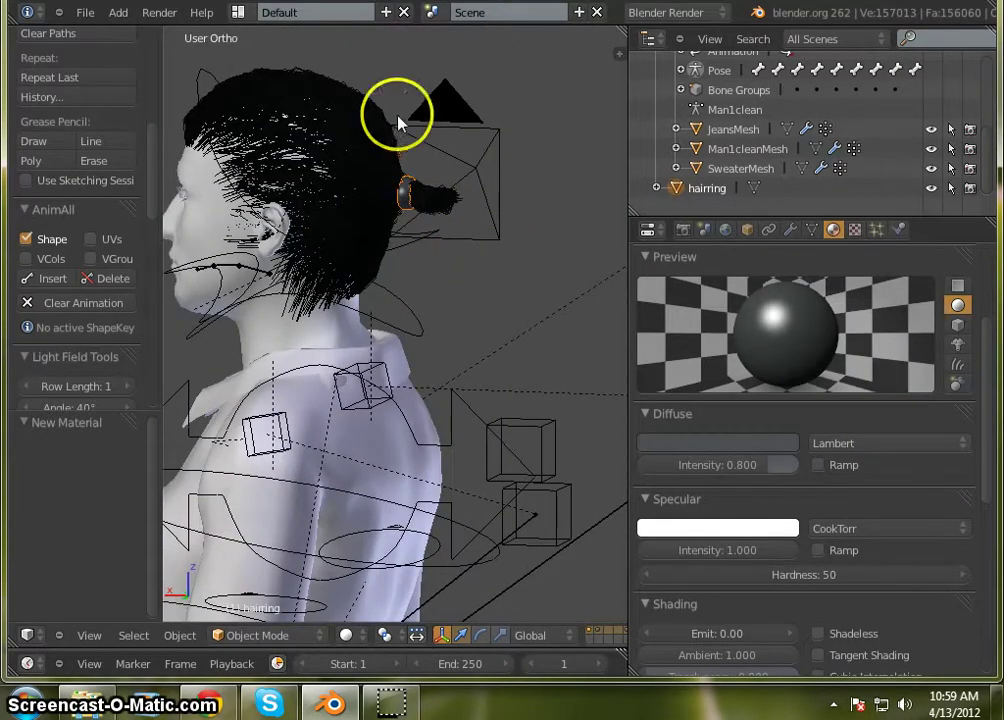
pyautogui.scroll(3, 400, 135)
pyautogui.scroll(2, 449, 183)
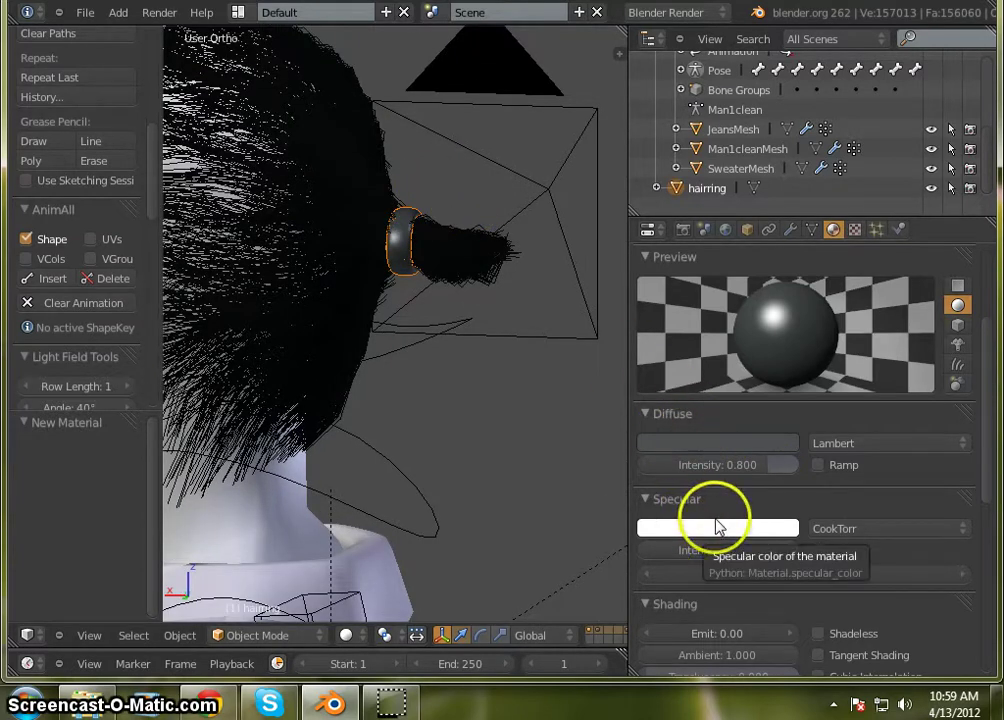
pyautogui.scroll(-1, 755, 480)
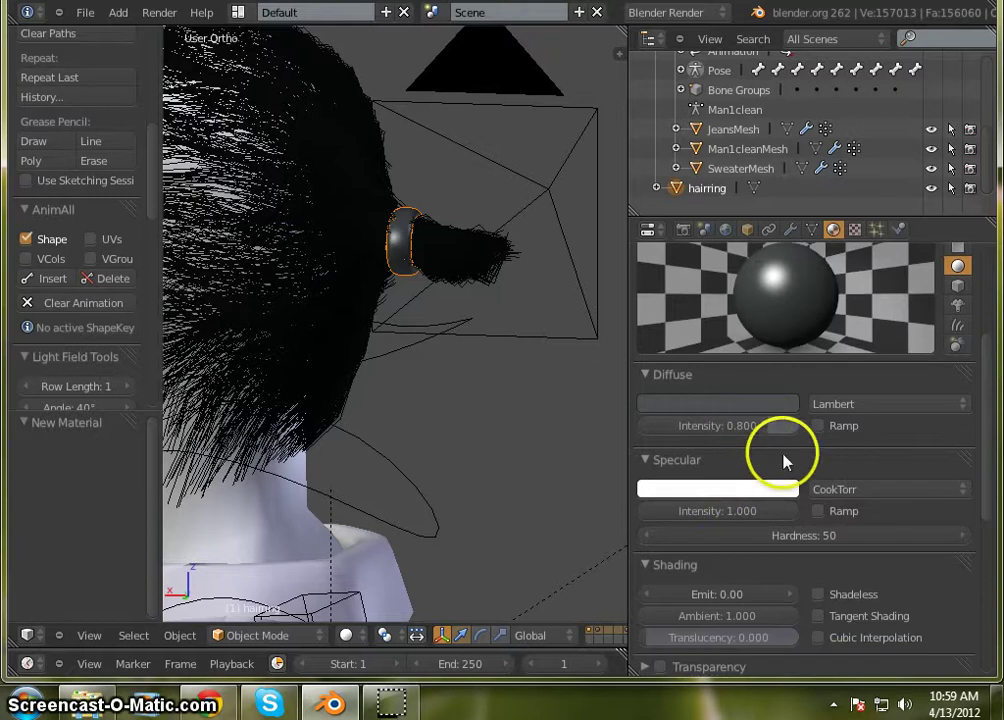
pyautogui.click(830, 537)
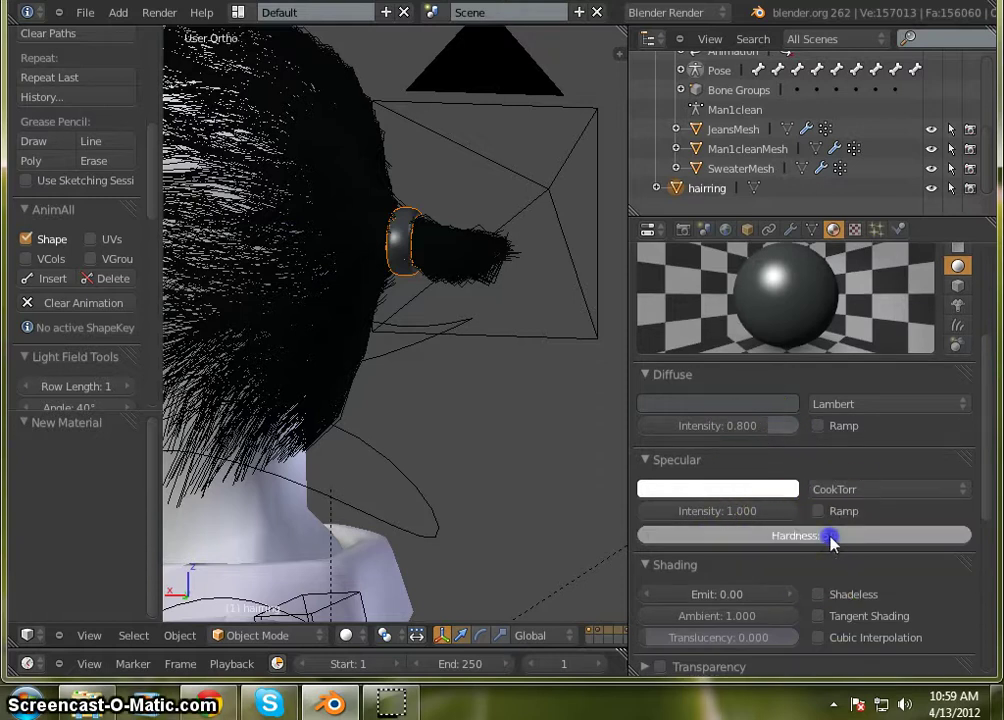
pyautogui.click(919, 574)
pyautogui.moveTo(751, 540); pyautogui.dragTo(952, 537)
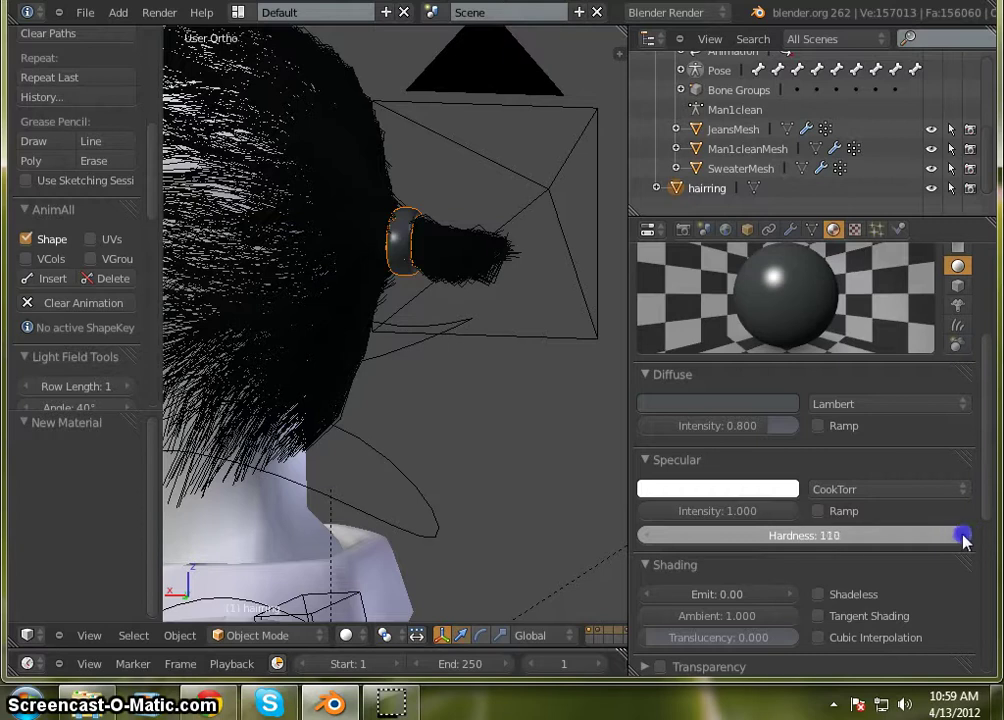
pyautogui.moveTo(963, 540); pyautogui.dragTo(588, 530)
pyautogui.moveTo(697, 532)
pyautogui.mouseDown()
pyautogui.moveTo(489, 482)
pyautogui.moveTo(697, 510)
pyautogui.mouseUp()
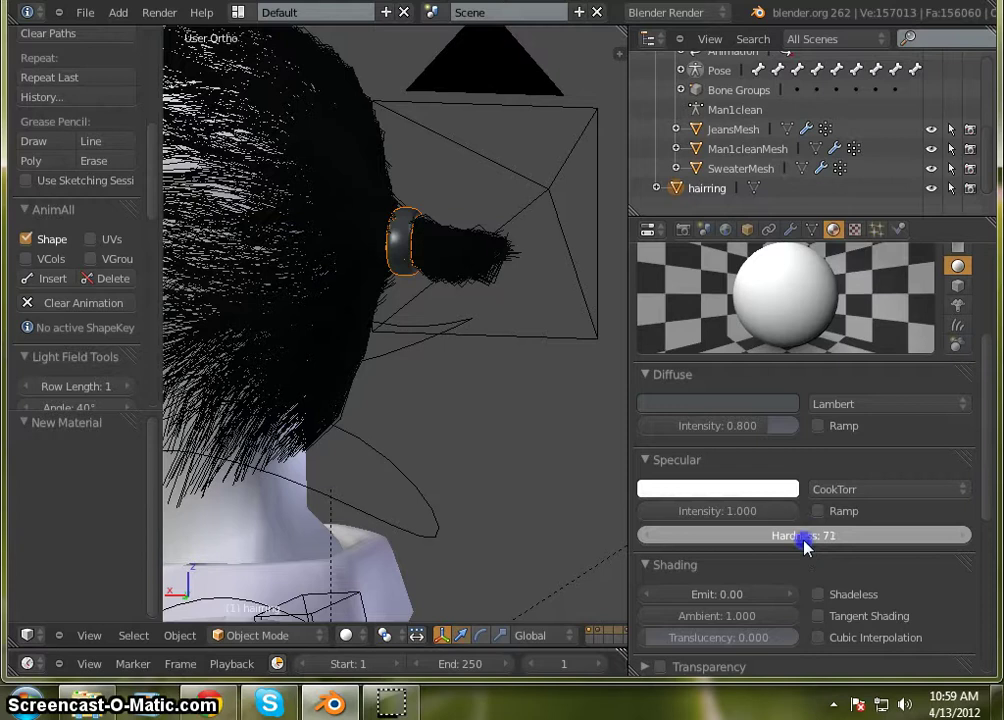
pyautogui.moveTo(862, 545); pyautogui.dragTo(998, 528)
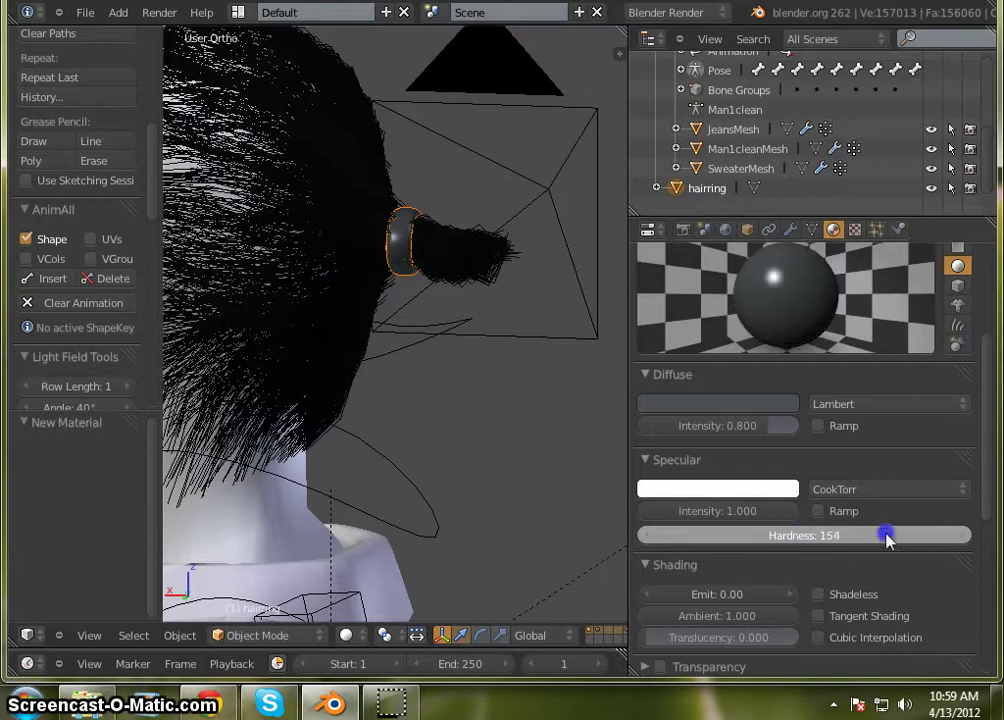
pyautogui.moveTo(800, 535); pyautogui.dragTo(806, 535)
pyautogui.click(811, 534)
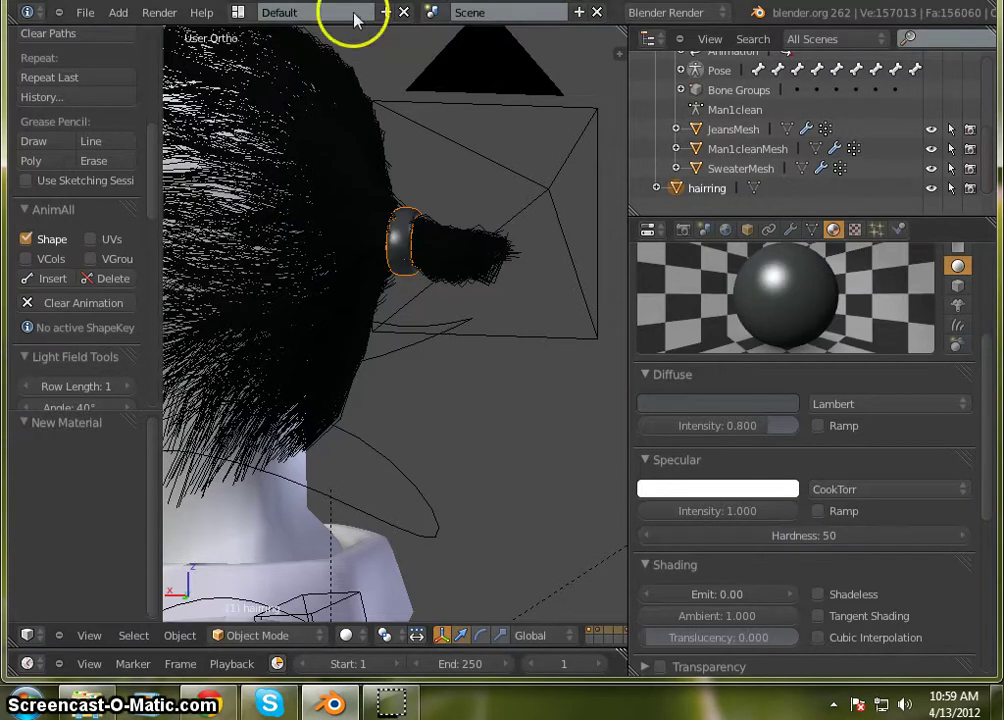
# - Examine the ring's shine up close and against the whole head, and look through the material's remaining shading options
pyautogui.scroll(5, 359, 213)
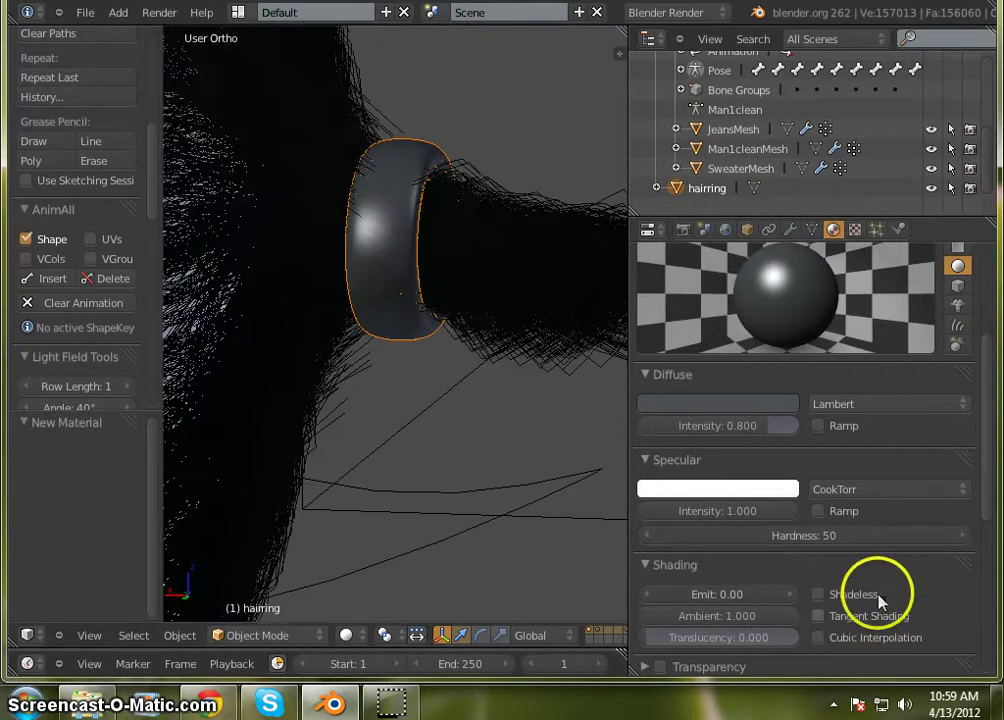
pyautogui.scroll(6, 390, 250)
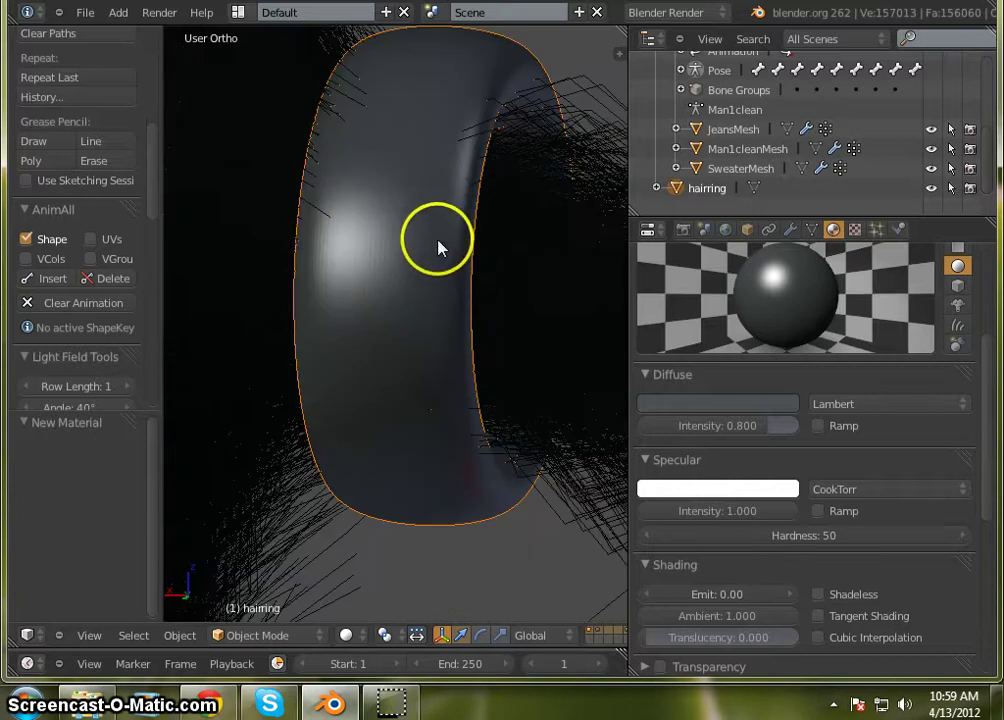
pyautogui.scroll(-10, 439, 244)
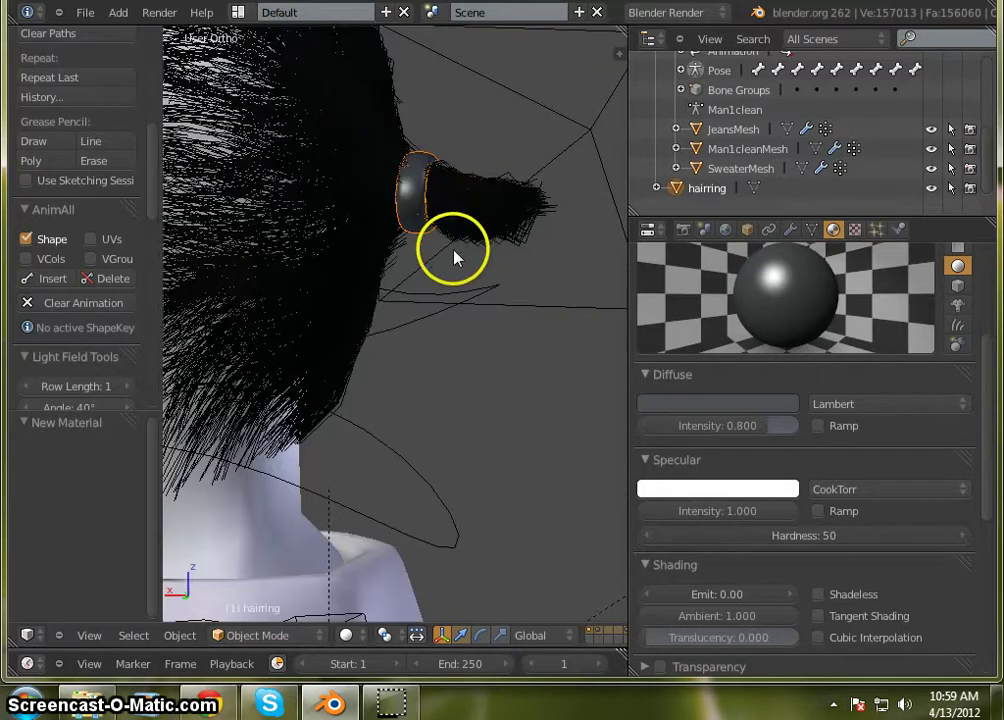
pyautogui.scroll(-6, 455, 258)
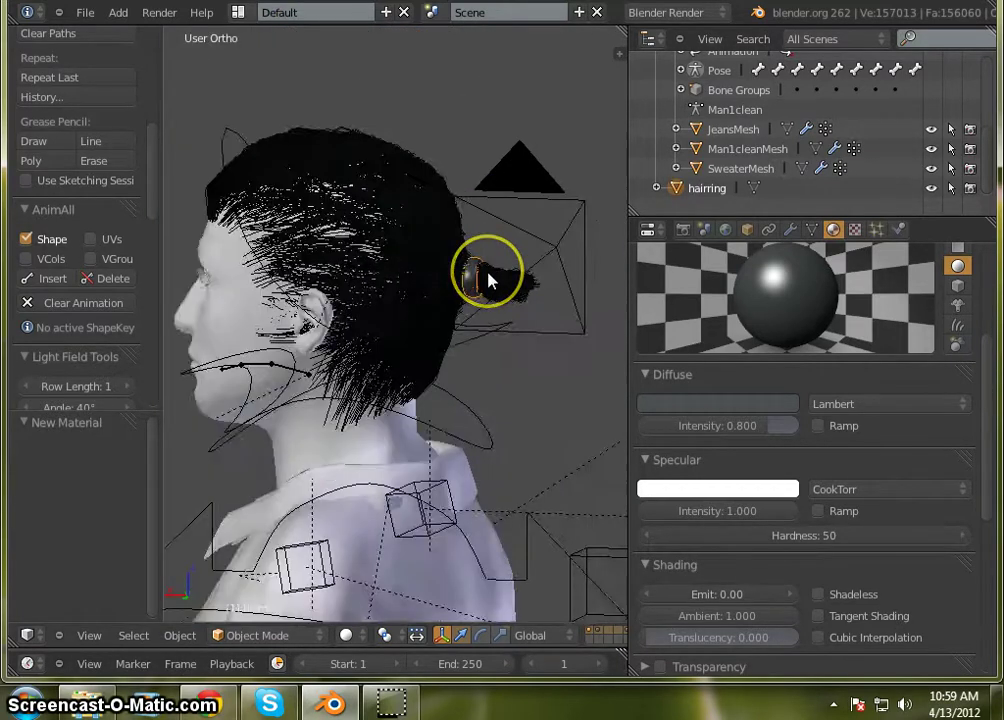
pyautogui.scroll(3, 487, 280)
pyautogui.scroll(-5, 928, 520)
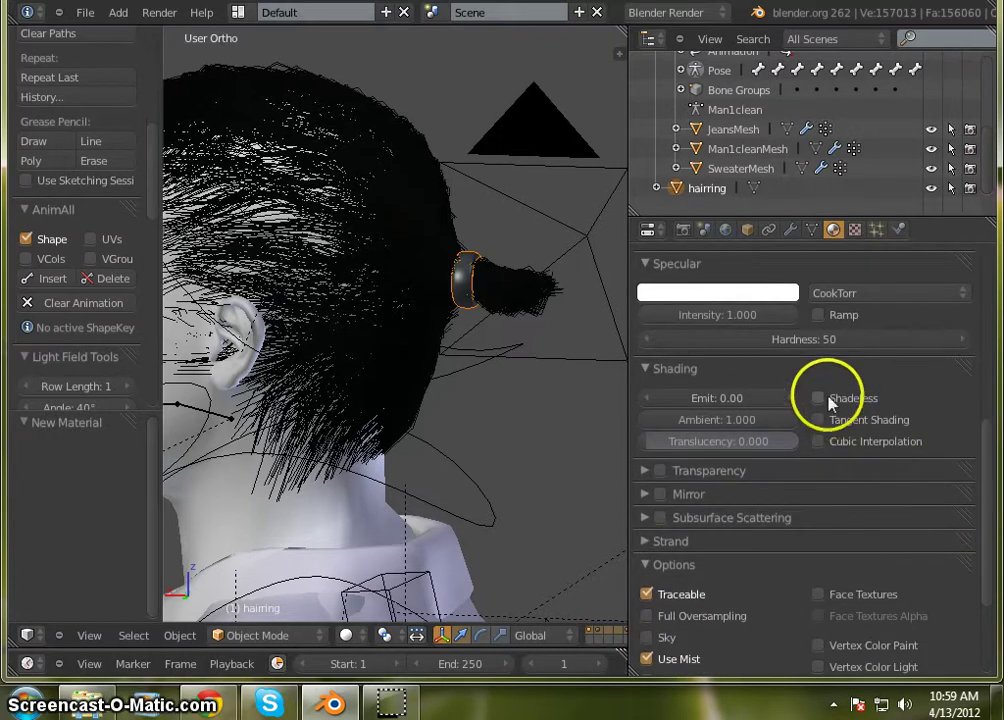
# - Examine where the hair ring sits relative to the posed character's head and ponytail from several angles
pyautogui.scroll(3, 866, 555)
pyautogui.scroll(5, 866, 555)
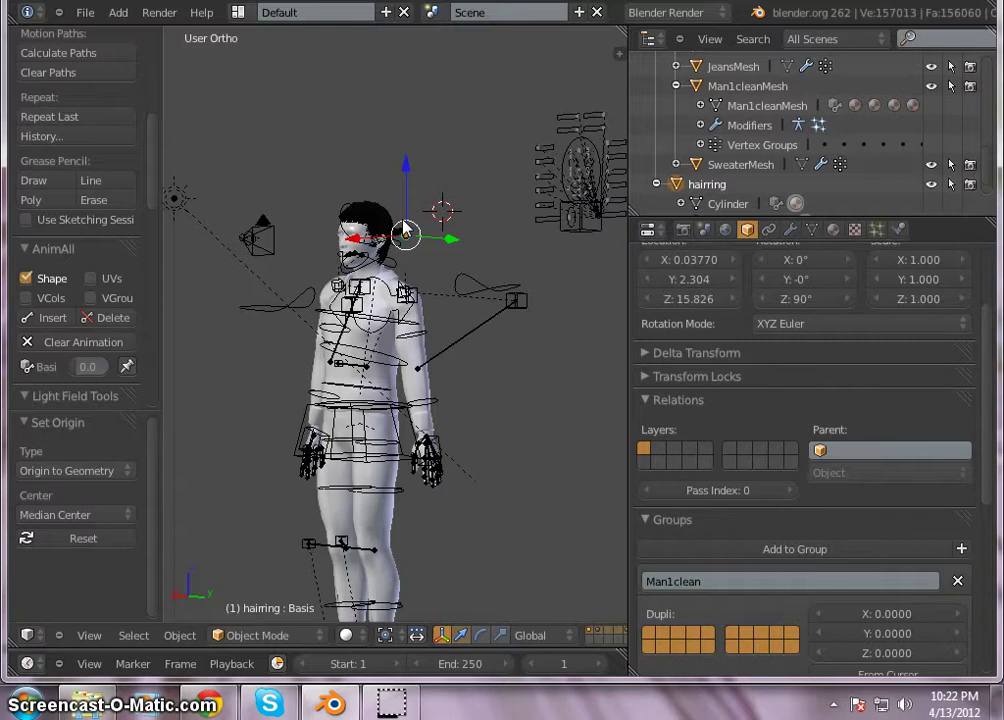
pyautogui.scroll(4, 405, 230)
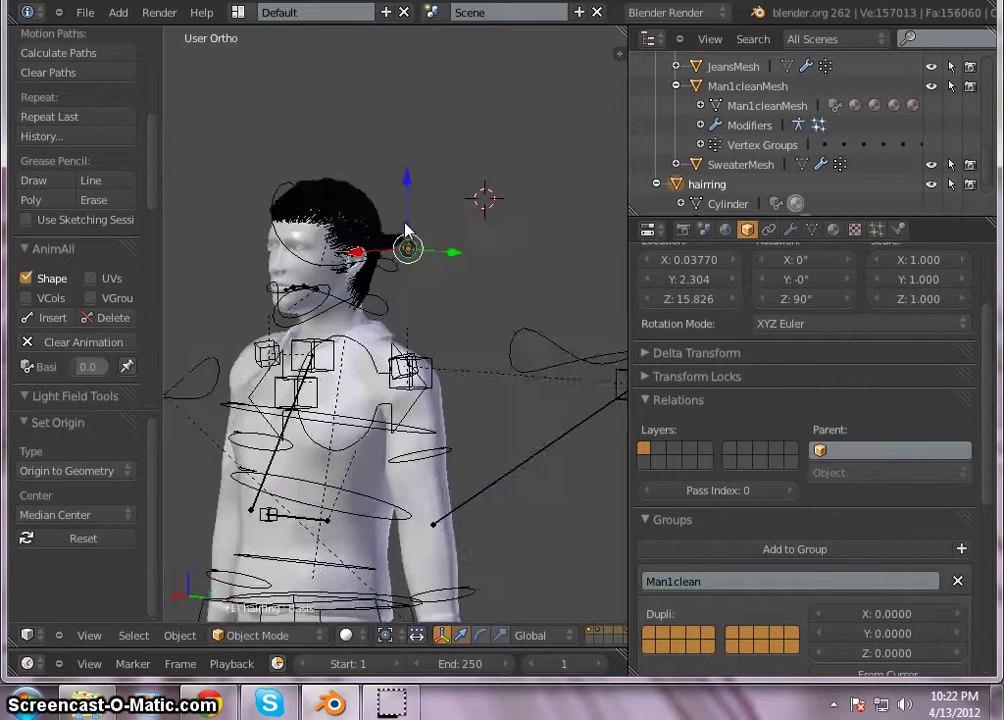
pyautogui.scroll(2, 360, 245)
pyautogui.scroll(3, 361, 246)
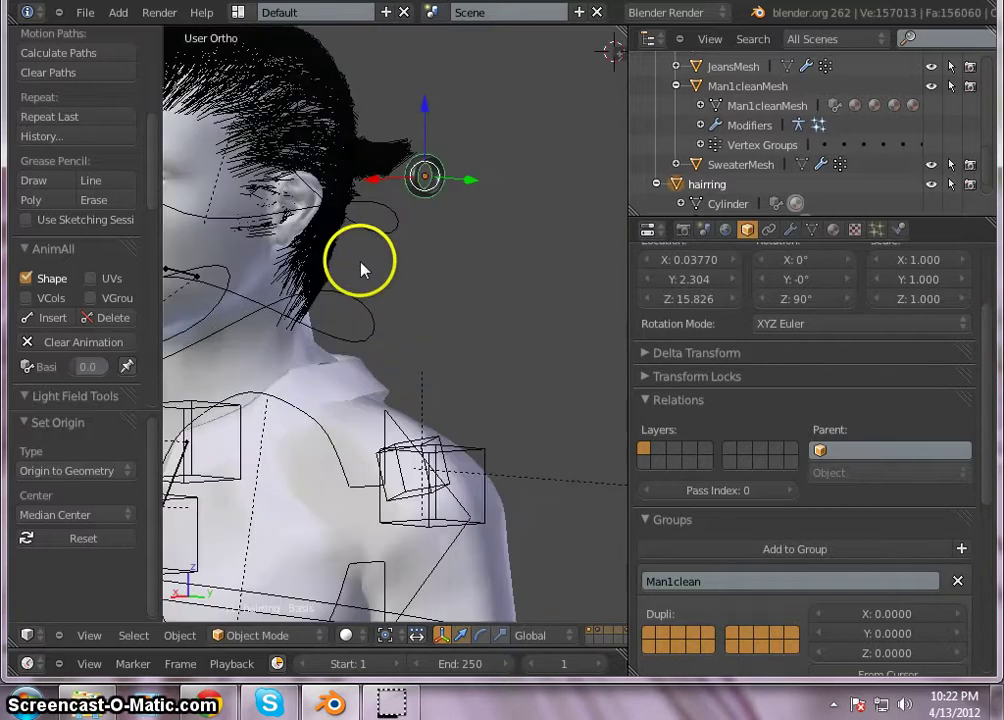
pyautogui.moveTo(360, 264); pyautogui.dragTo(278, 260, button='middle')
pyautogui.scroll(-4, 493, 152)
pyautogui.moveTo(462, 193); pyautogui.dragTo(576, 289, button='middle')
pyautogui.moveTo(446, 211); pyautogui.dragTo(340, 250, button='middle')
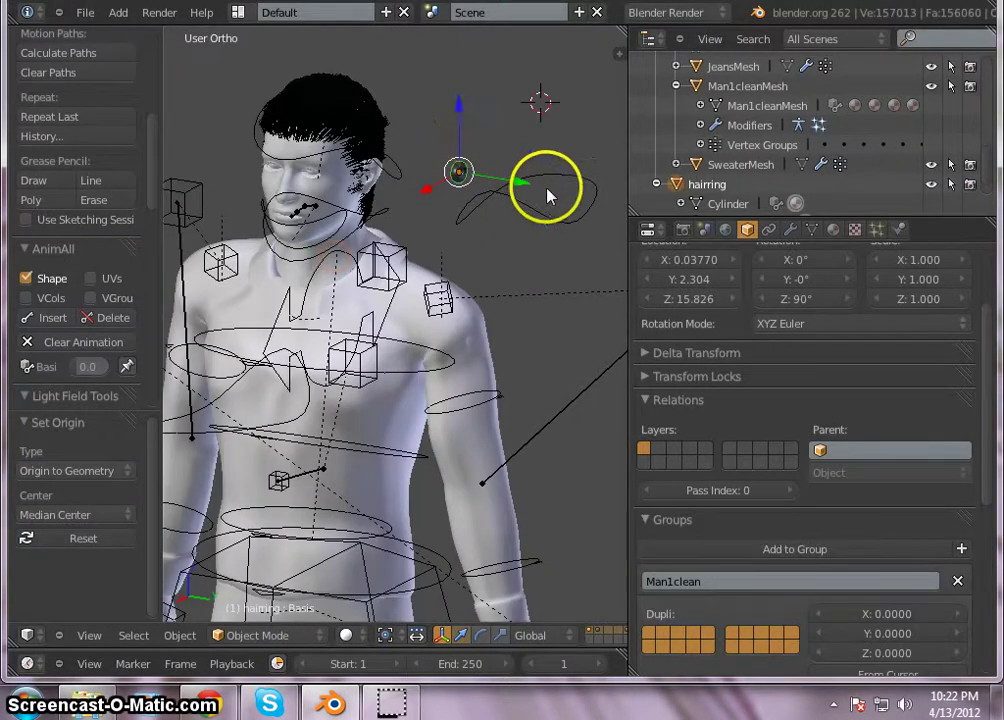
pyautogui.moveTo(547, 194); pyautogui.dragTo(383, 77, button='middle')
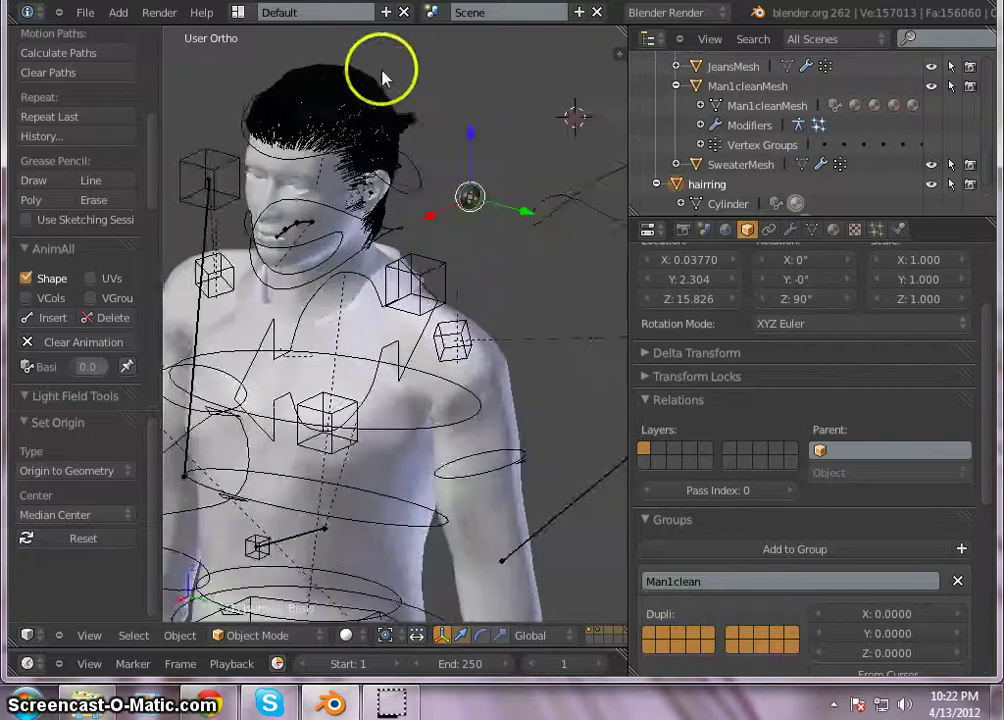
pyautogui.scroll(2, 459, 117)
pyautogui.scroll(-5, 453, 150)
pyautogui.scroll(4, 455, 325)
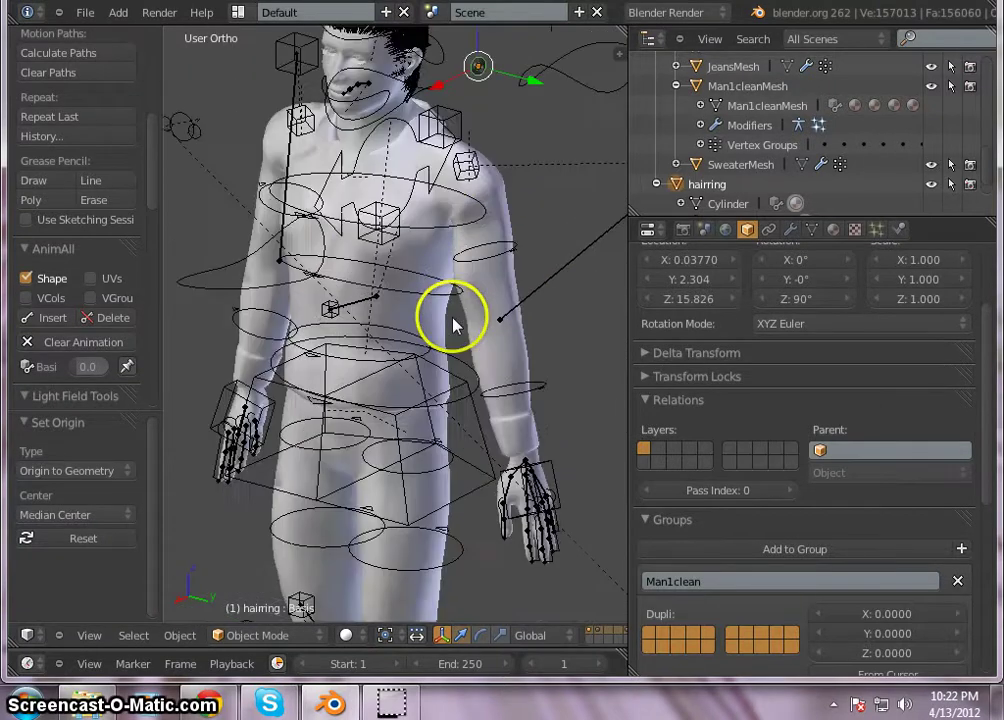
# - Compare the hair ring's location with the posed upper body, from the front and from the side
pyautogui.scroll(-3, 441, 168)
pyautogui.scroll(5, 470, 269)
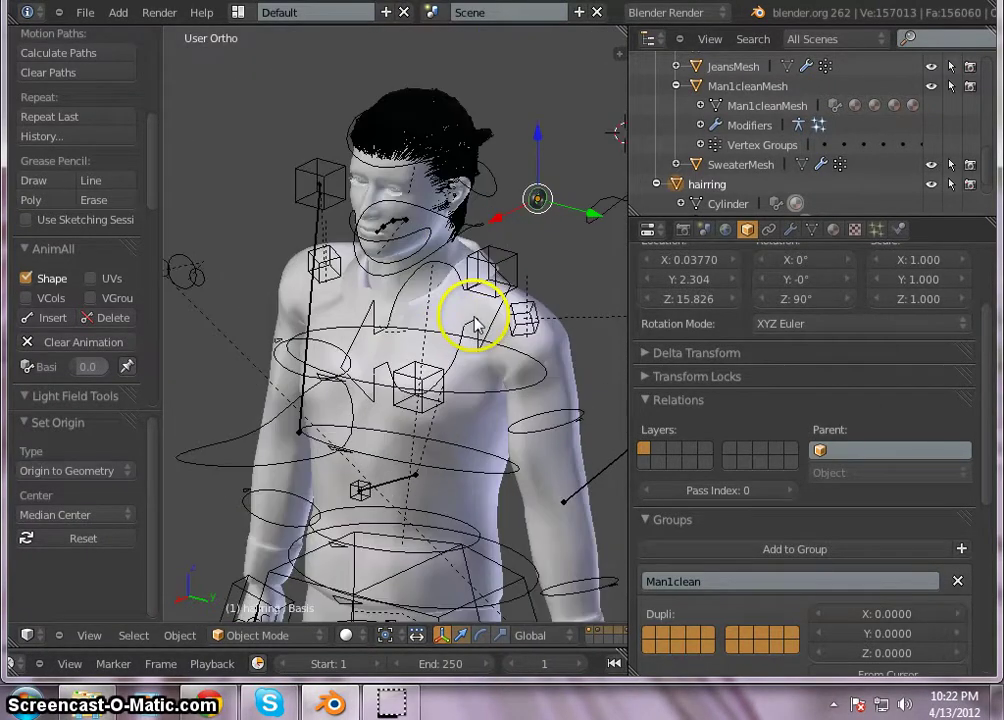
pyautogui.scroll(1, 469, 299)
pyautogui.scroll(-4, 500, 330)
pyautogui.moveTo(535, 378); pyautogui.dragTo(571, 359, button='middle')
pyautogui.scroll(4, 515, 264)
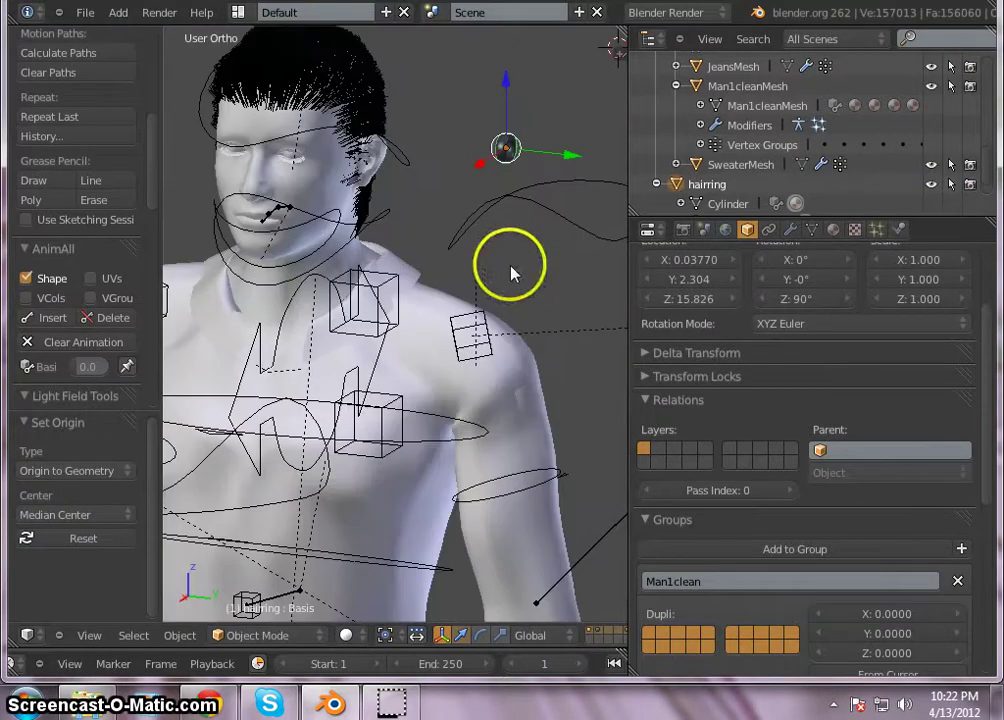
pyautogui.moveTo(510, 273); pyautogui.dragTo(396, 373, button='middle')
pyautogui.scroll(-4, 381, 330)
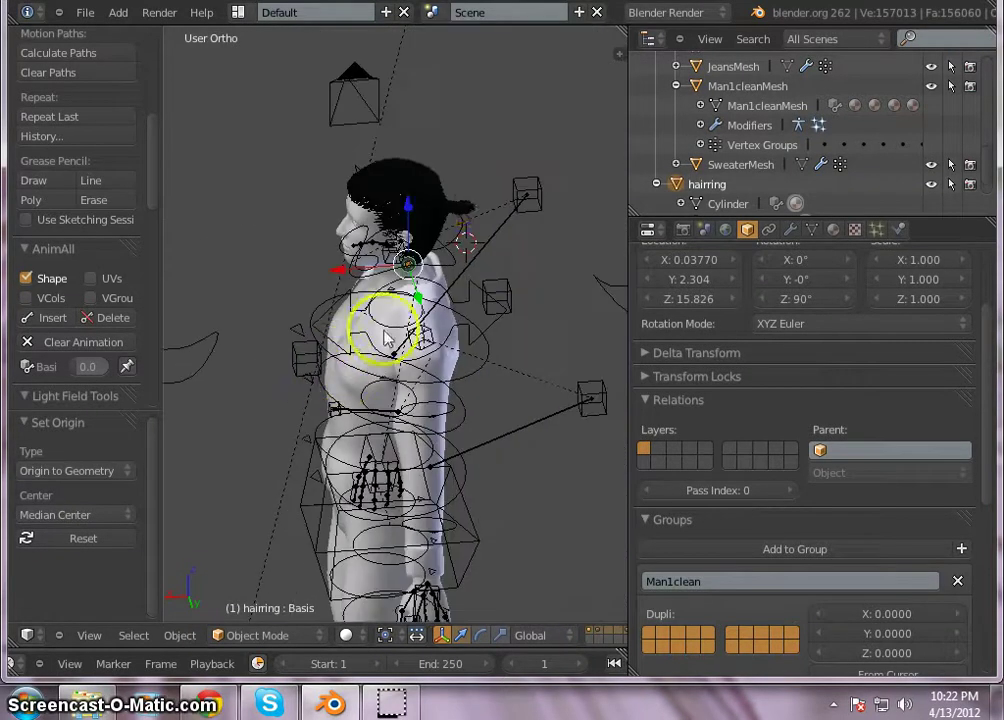
pyautogui.scroll(4, 457, 206)
pyautogui.scroll(-3, 459, 184)
pyautogui.moveTo(388, 414); pyautogui.dragTo(487, 399, button='middle')
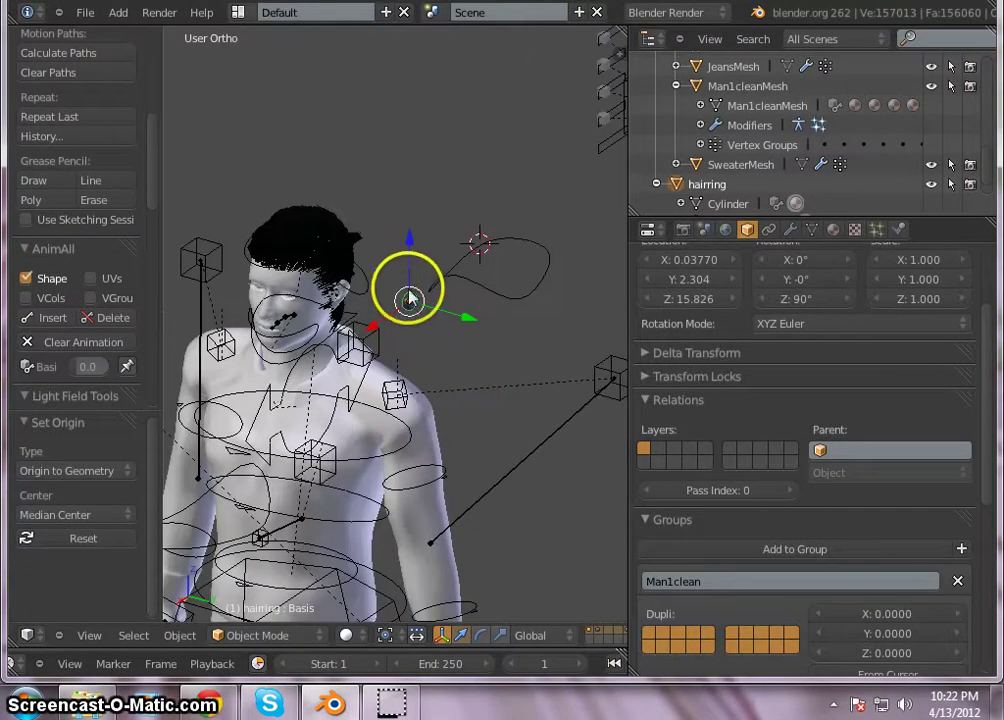
pyautogui.moveTo(359, 444); pyautogui.dragTo(388, 385, button='middle')
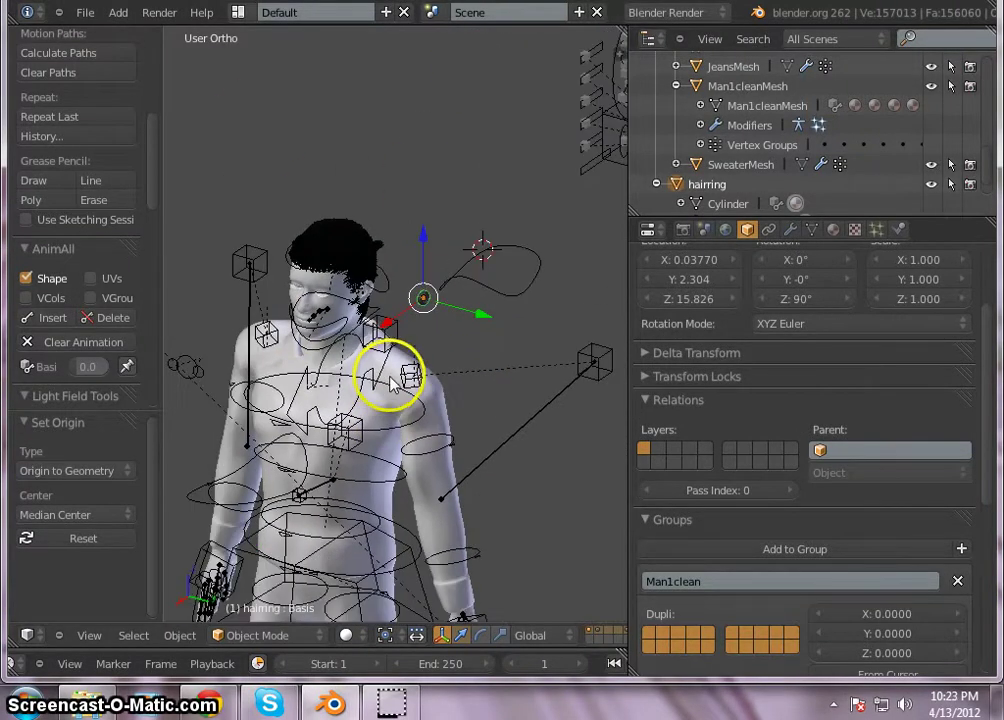
# - Select the Man1clean armature in Pose Mode along with its Master bone group
pyautogui.scroll(5, 811, 180)
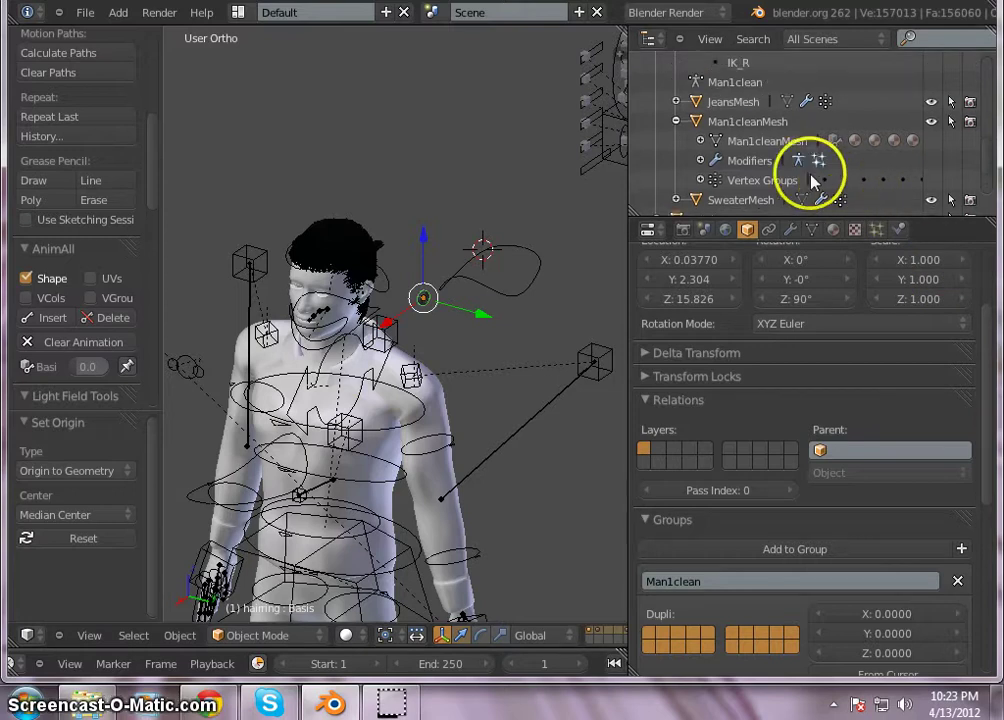
pyautogui.scroll(-5, 771, 202)
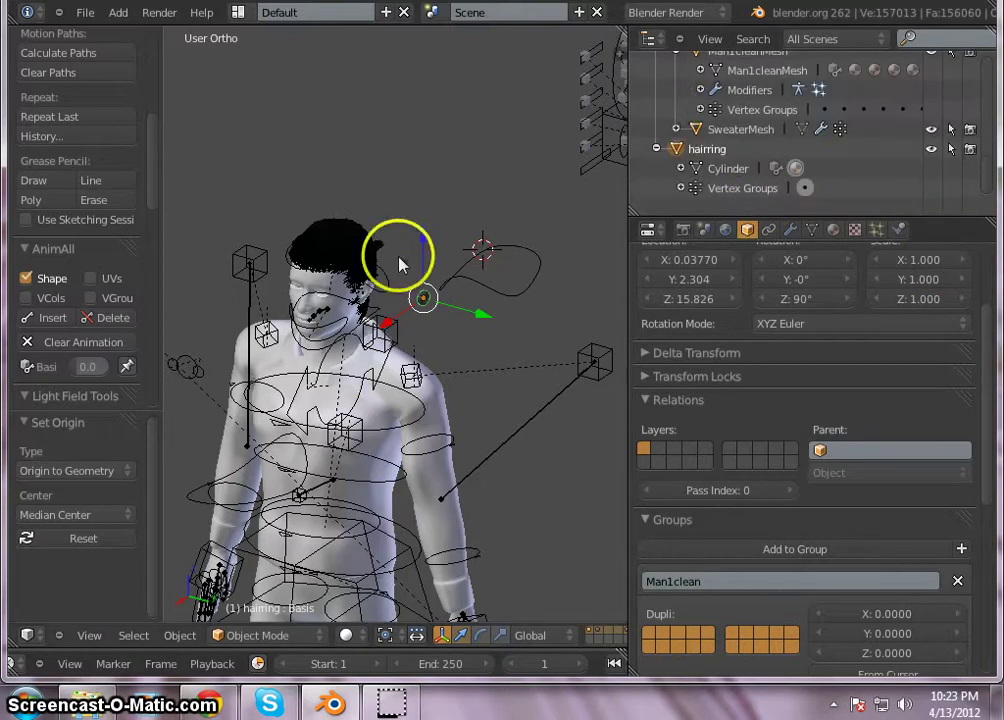
pyautogui.moveTo(384, 261); pyautogui.dragTo(459, 179, button='middle')
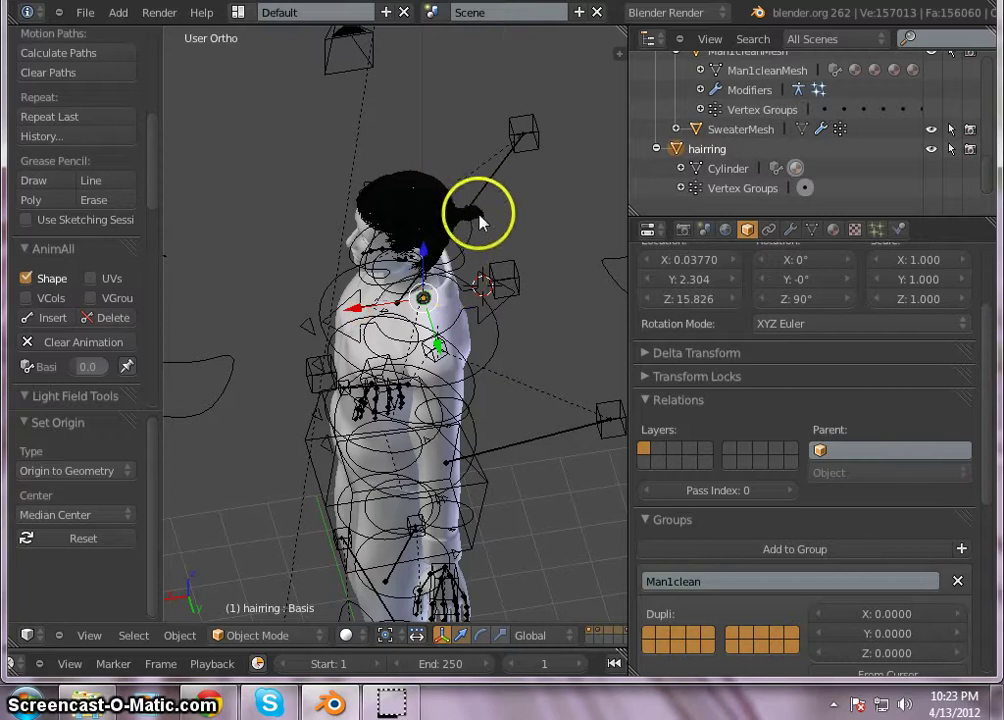
pyautogui.scroll(5, 773, 179)
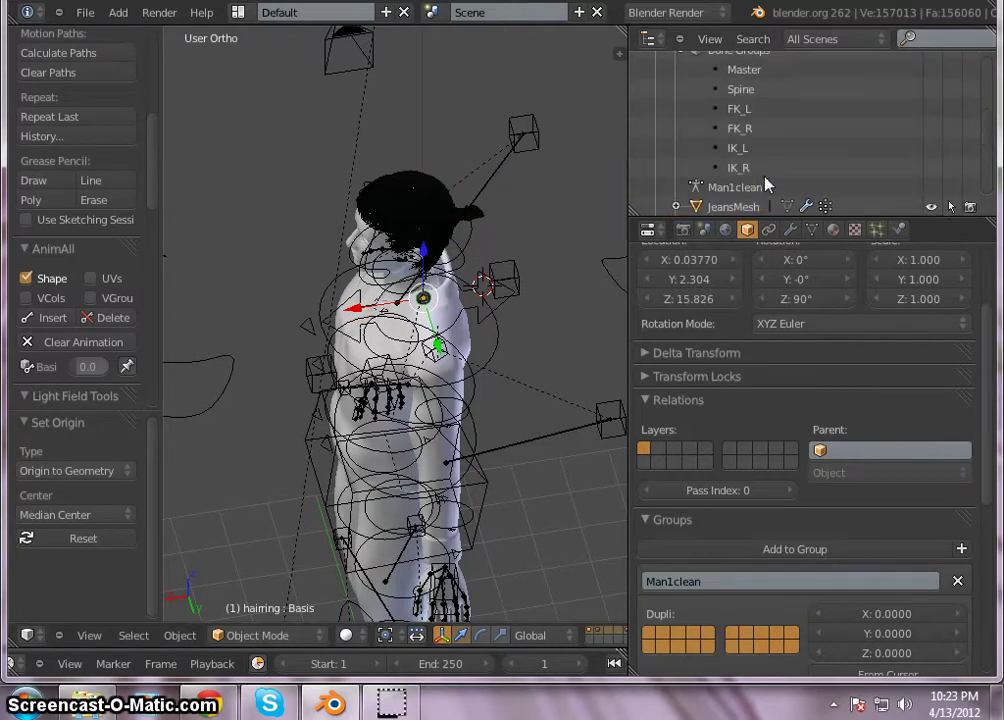
pyautogui.scroll(5, 766, 182)
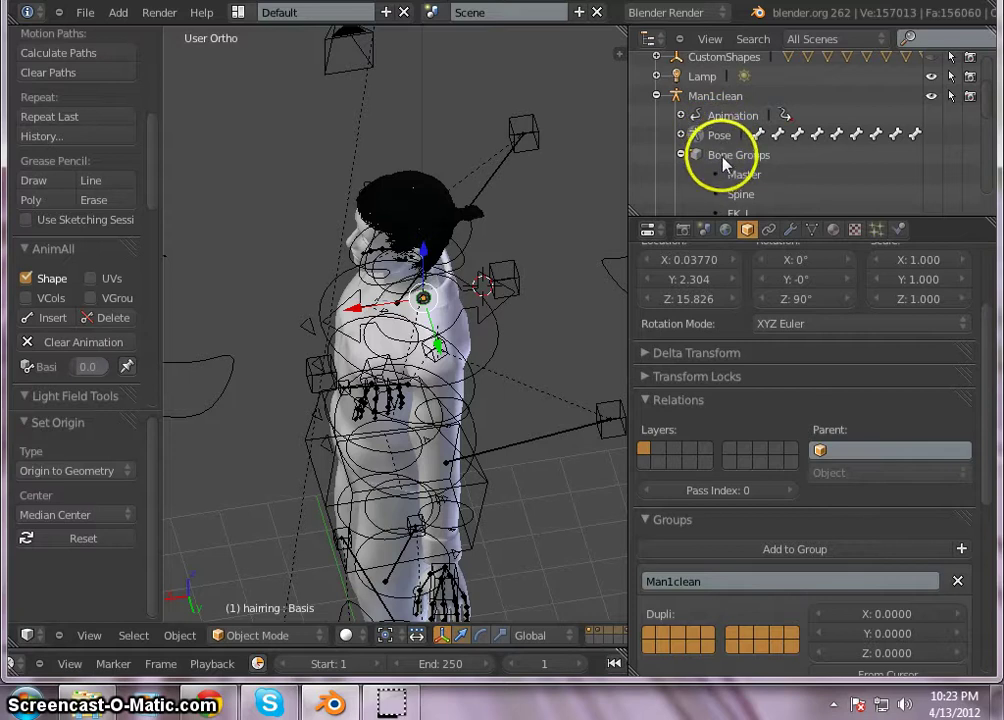
pyautogui.click(724, 165)
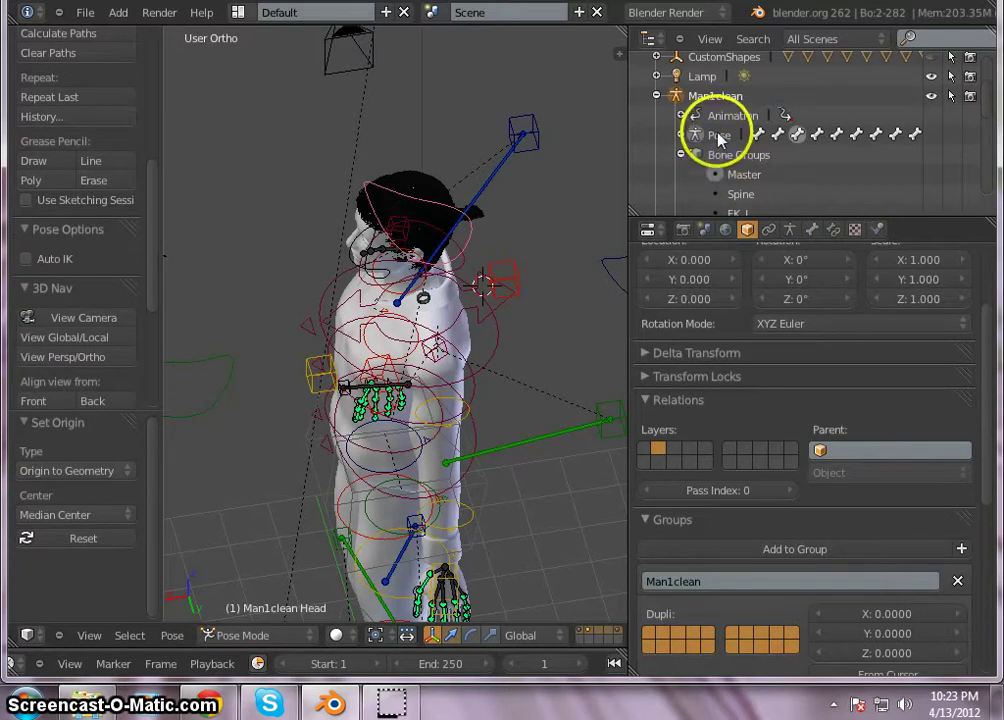
pyautogui.click(716, 100)
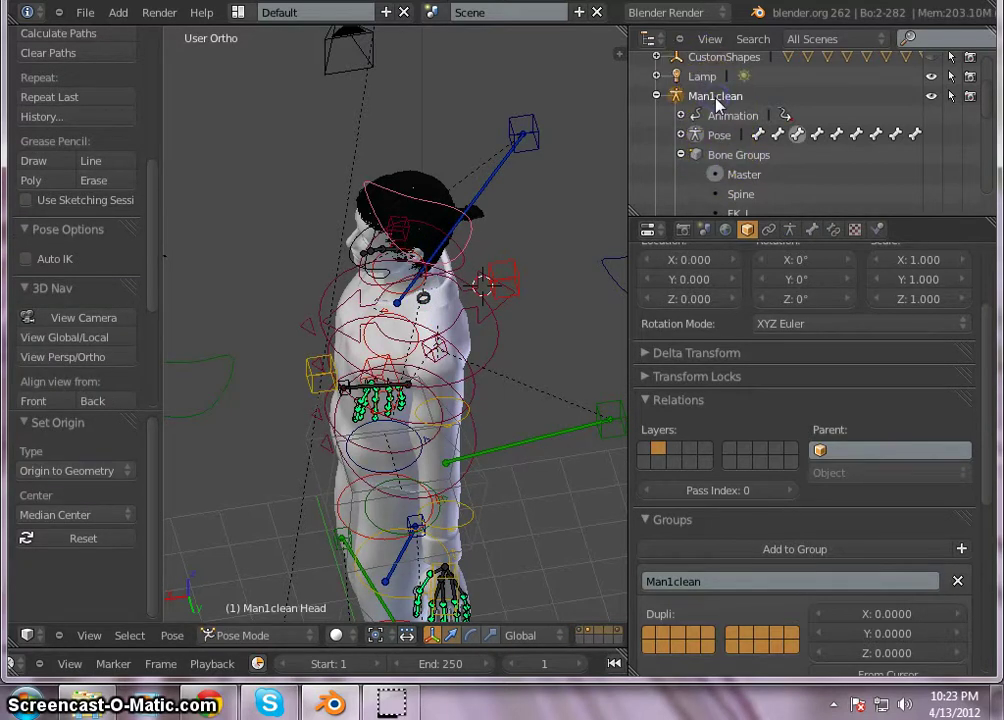
# - Display the skeleton settings of the Man1clean armature
pyautogui.scroll(-3, 508, 212)
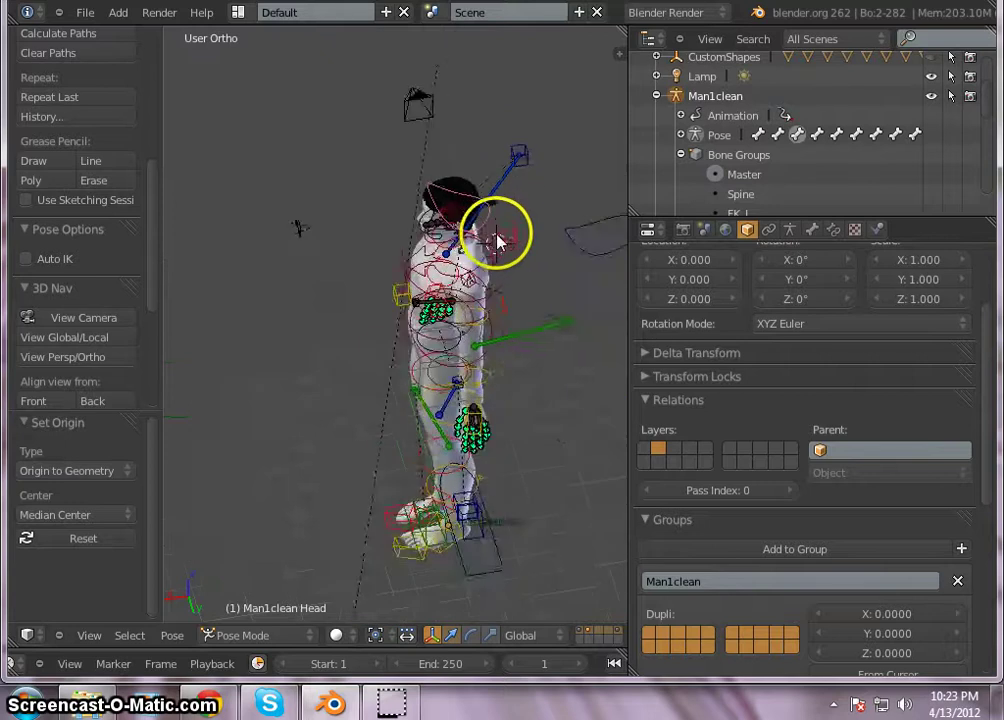
pyautogui.scroll(6, 500, 239)
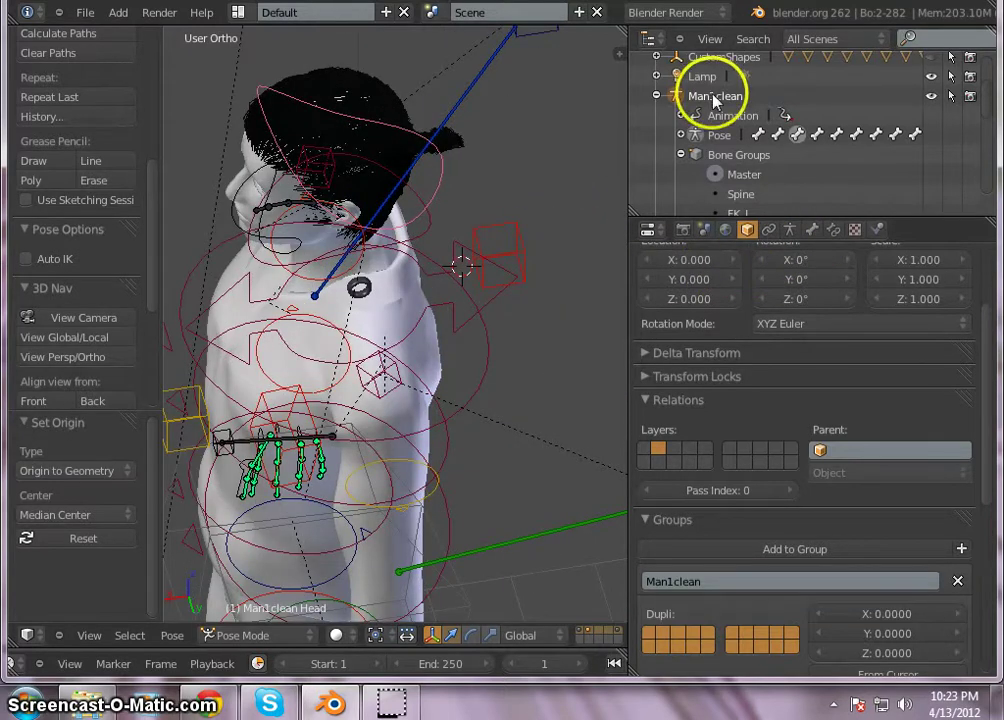
pyautogui.scroll(-5, 791, 163)
pyautogui.scroll(-3, 791, 163)
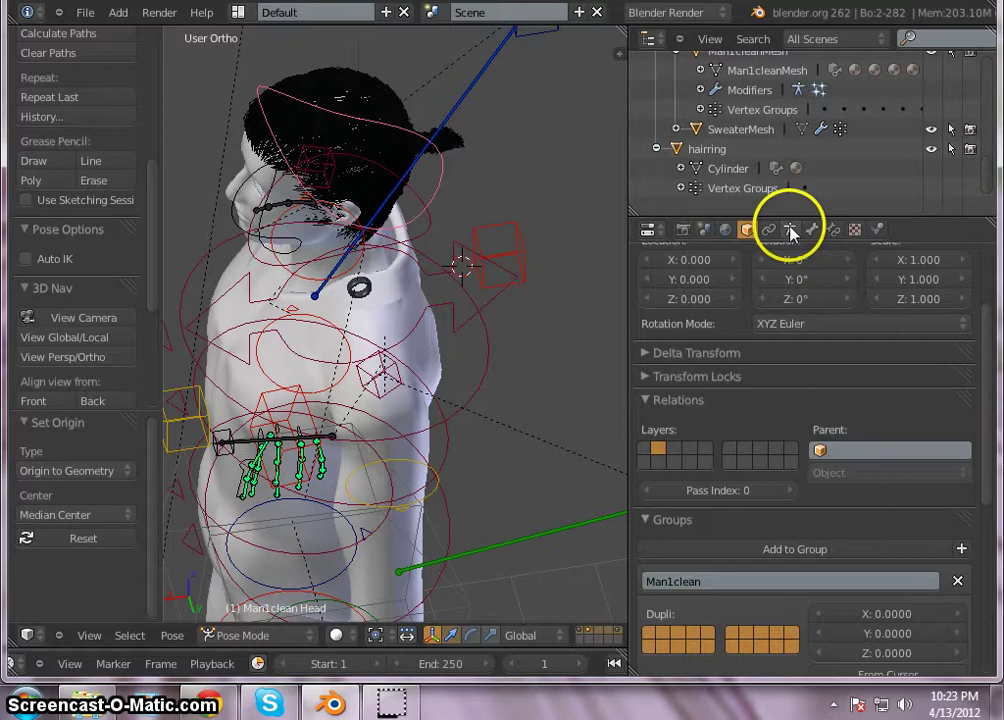
pyautogui.click(790, 230)
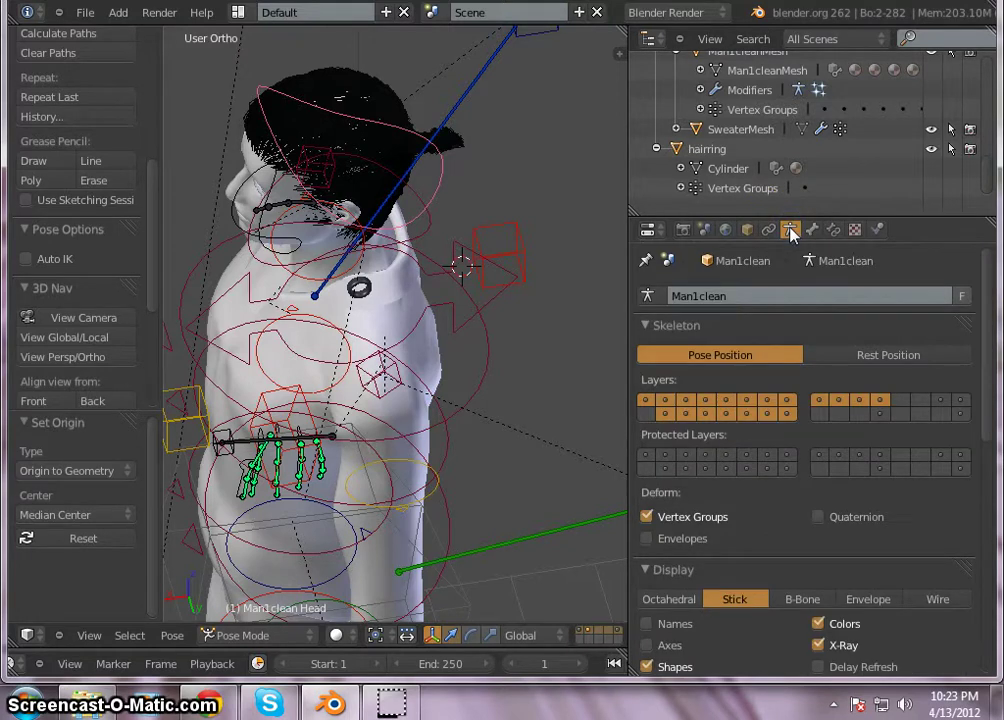
# - Switch the Man1clean armature from its pose to Rest Position
pyautogui.scroll(-5, 495, 160)
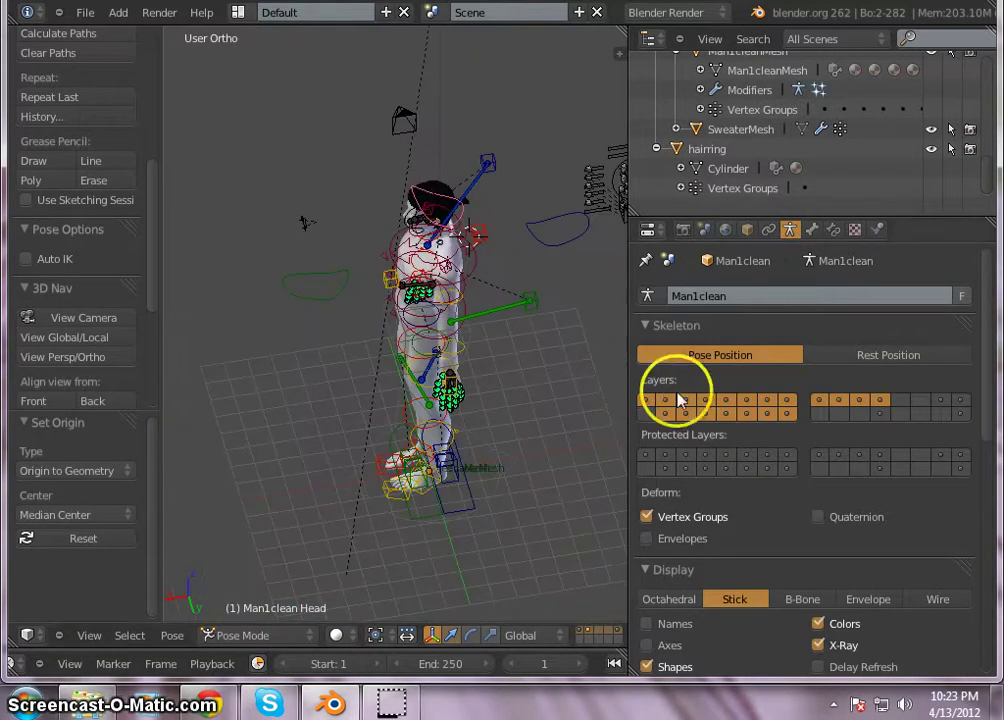
pyautogui.moveTo(444, 197); pyautogui.dragTo(470, 285, button='middle')
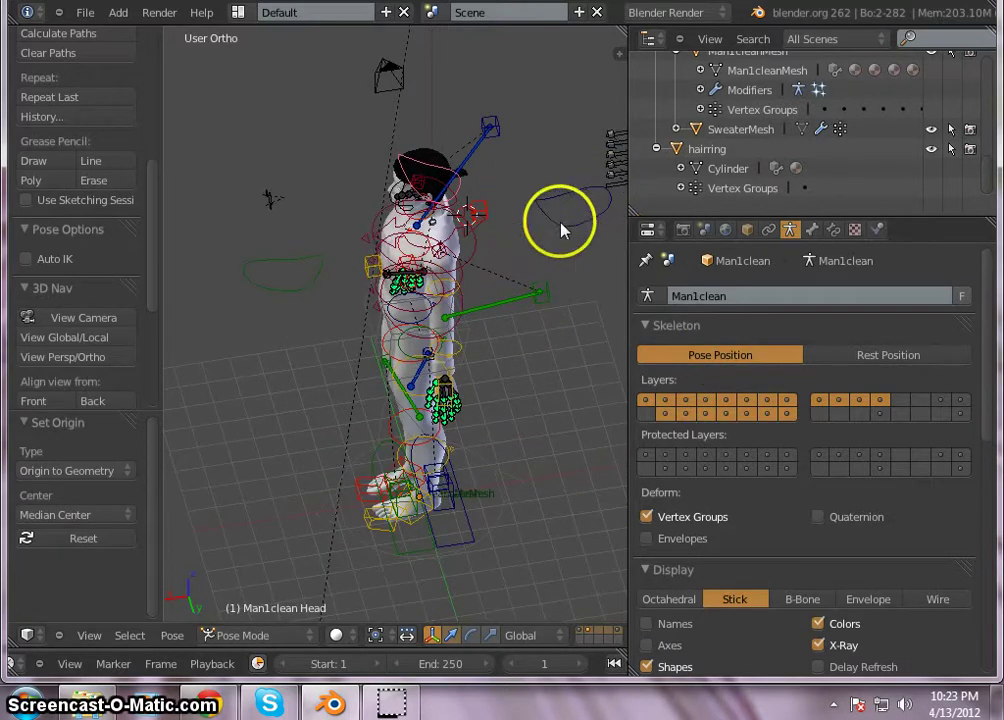
pyautogui.moveTo(560, 228); pyautogui.dragTo(468, 278, button='middle')
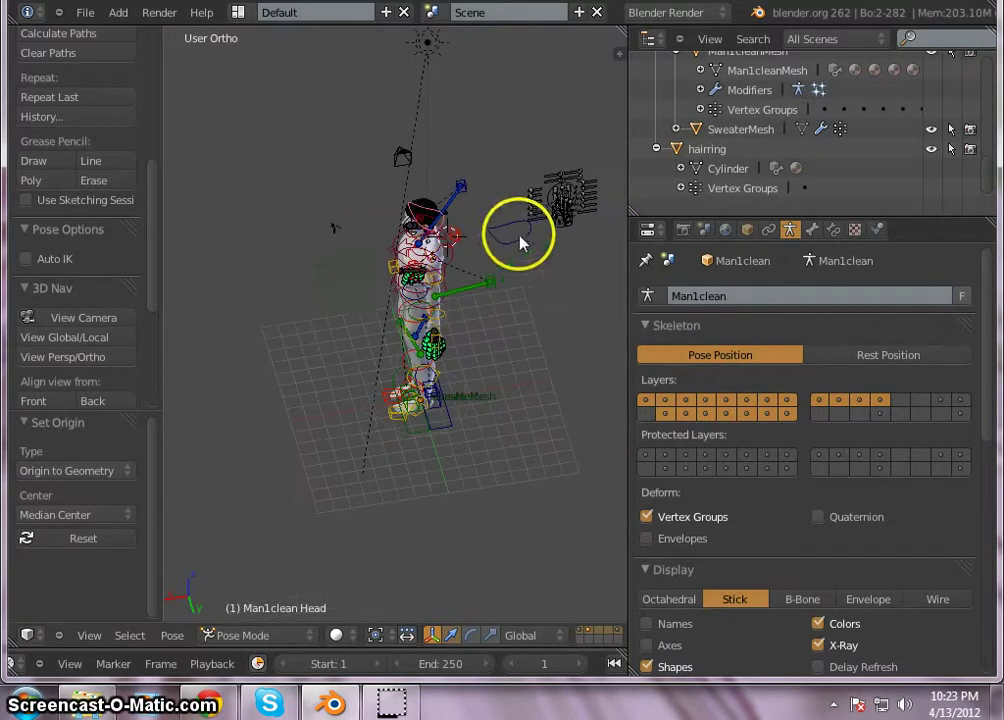
pyautogui.scroll(8, 320, 273)
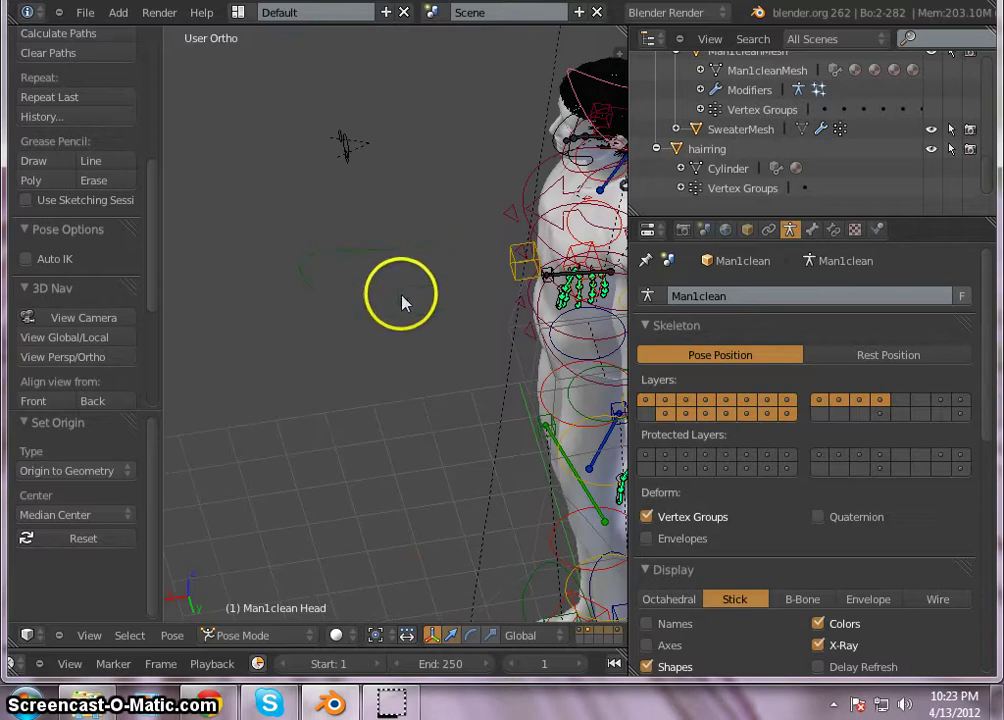
pyautogui.scroll(-6, 403, 303)
pyautogui.moveTo(415, 336); pyautogui.dragTo(531, 253, button='middle')
pyautogui.scroll(6, 531, 253)
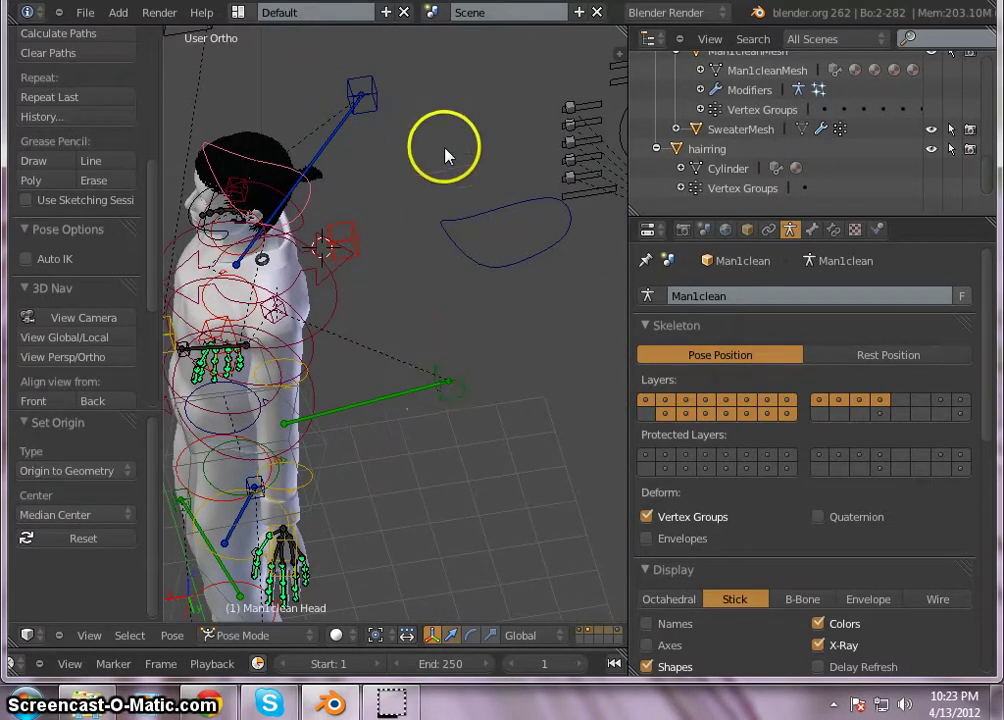
pyautogui.scroll(-3, 445, 155)
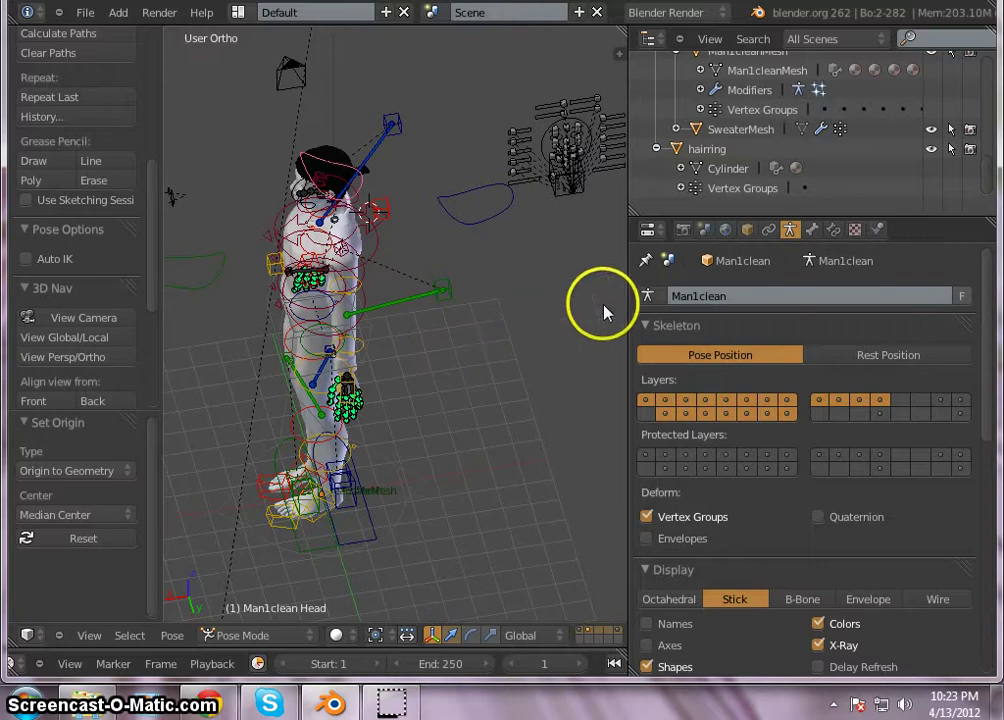
pyautogui.click(887, 355)
# - Inspect the ring around the ponytail from behind with the character at rest, up close and against the head
pyautogui.moveTo(549, 66); pyautogui.dragTo(347, 188, button='middle')
pyautogui.scroll(4, 380, 213)
pyautogui.scroll(6, 380, 213)
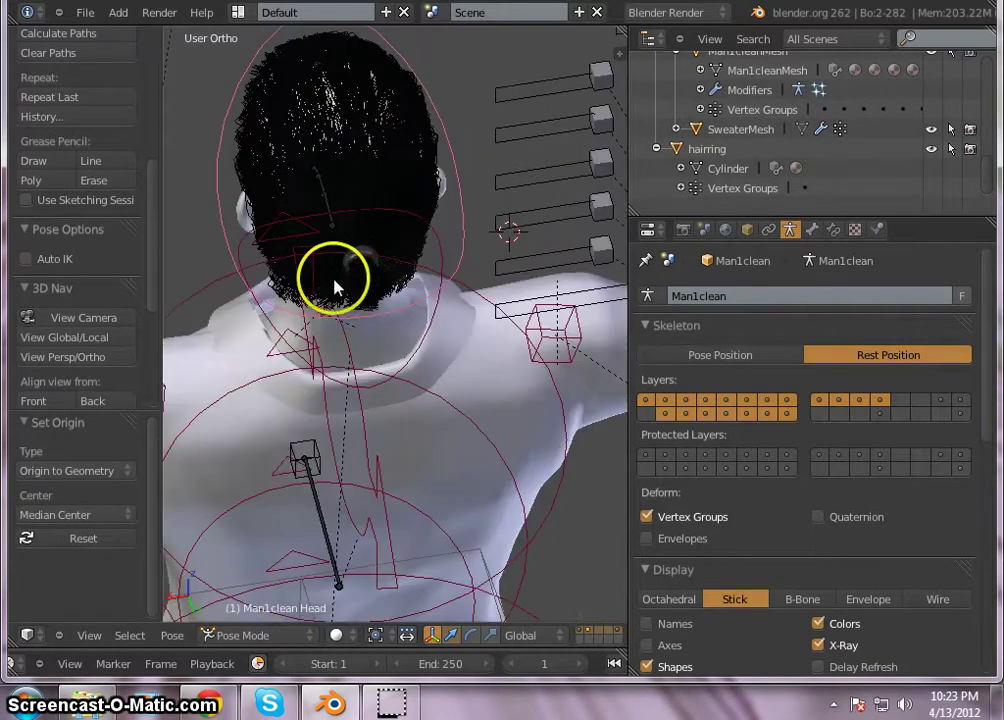
pyautogui.moveTo(369, 224)
pyautogui.mouseDown(button='middle')
pyautogui.moveTo(381, 264)
pyautogui.moveTo(365, 298)
pyautogui.moveTo(389, 309)
pyautogui.moveTo(388, 226)
pyautogui.moveTo(392, 280)
pyautogui.moveTo(354, 217)
pyautogui.moveTo(376, 211)
pyautogui.mouseUp(button='middle')
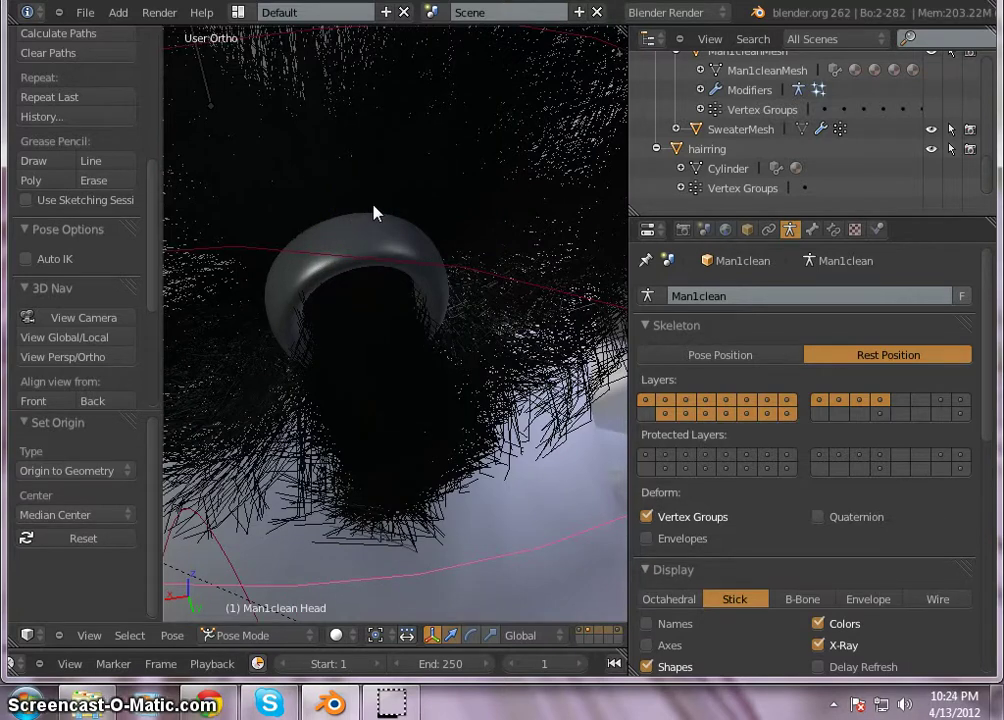
pyautogui.moveTo(374, 213); pyautogui.dragTo(395, 205, button='middle')
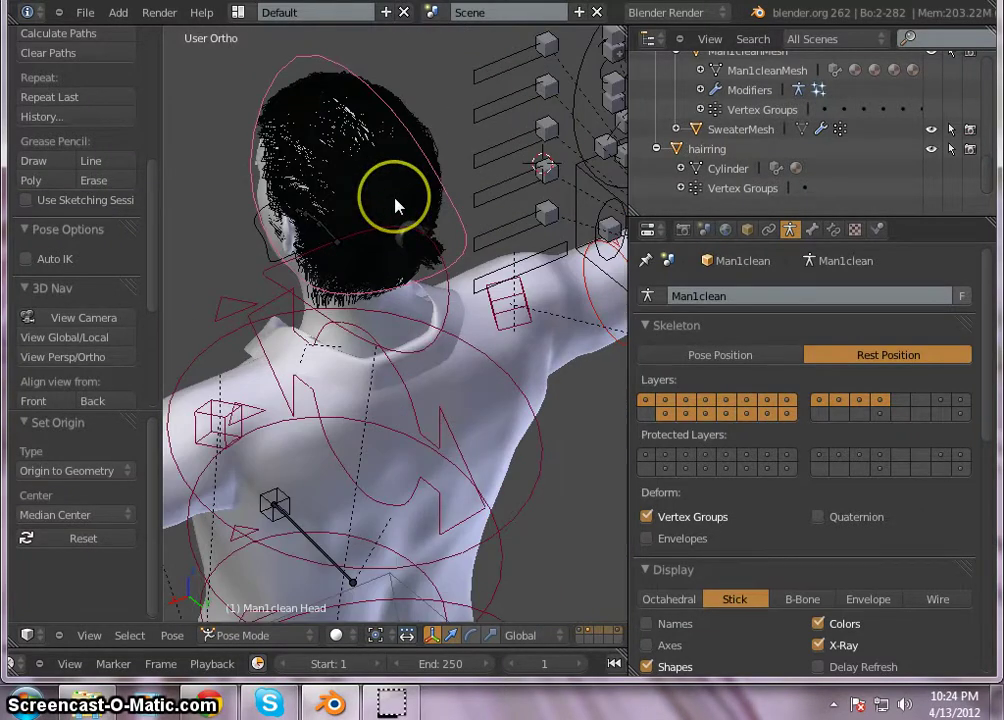
# - Make the hairring mesh the active object and view it around the ponytail
pyautogui.click(749, 153)
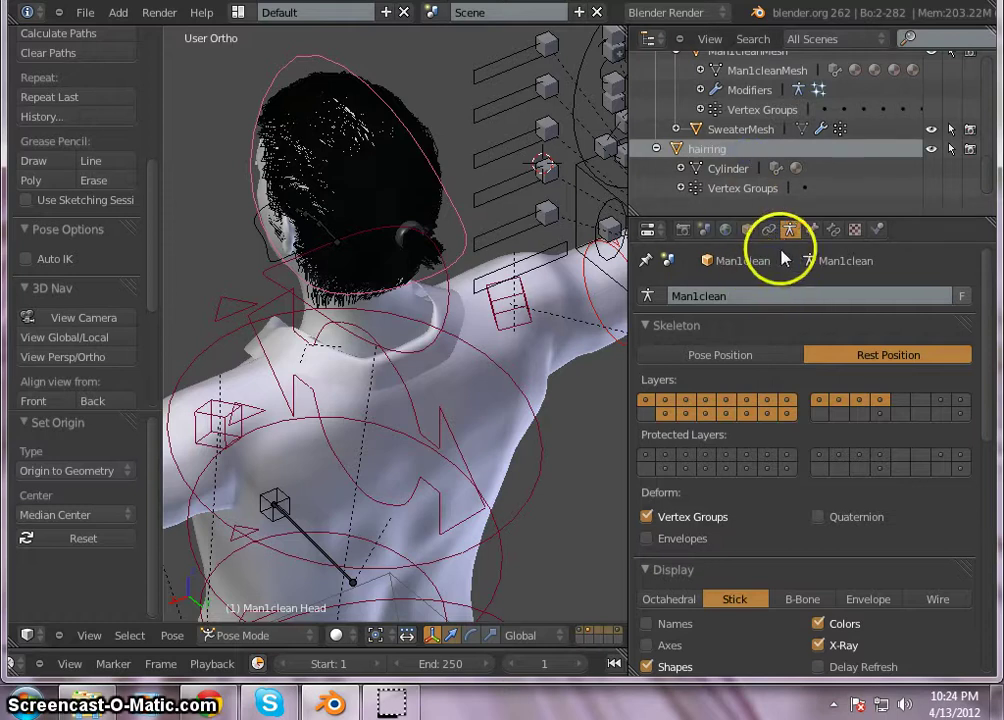
pyautogui.click(720, 155)
pyautogui.scroll(4, 398, 218)
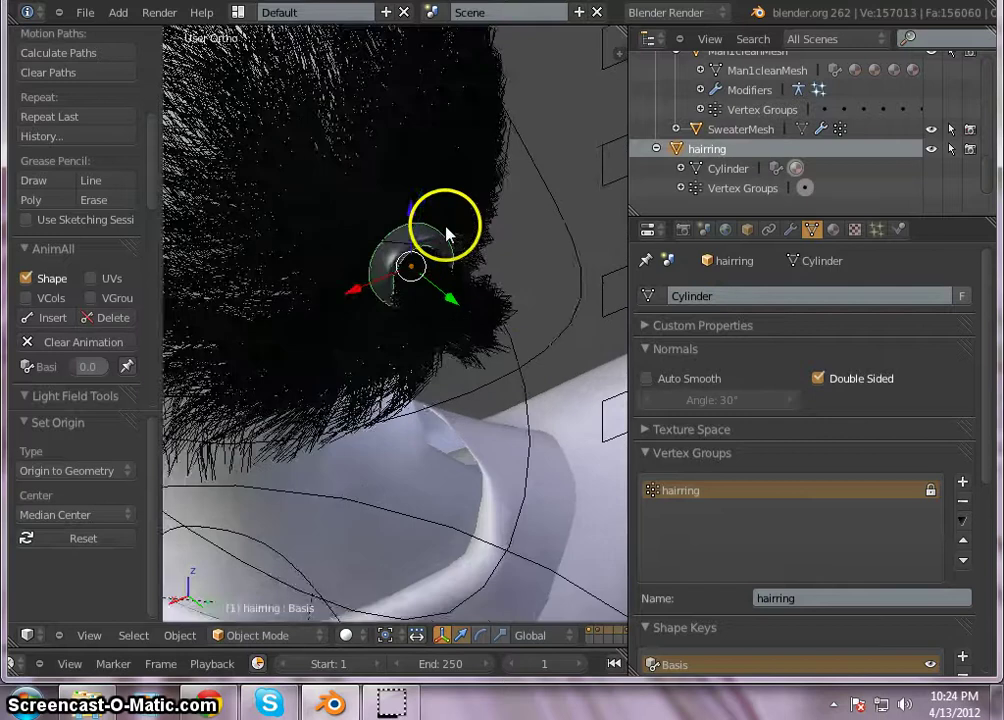
pyautogui.moveTo(446, 233); pyautogui.dragTo(753, 392, button='middle')
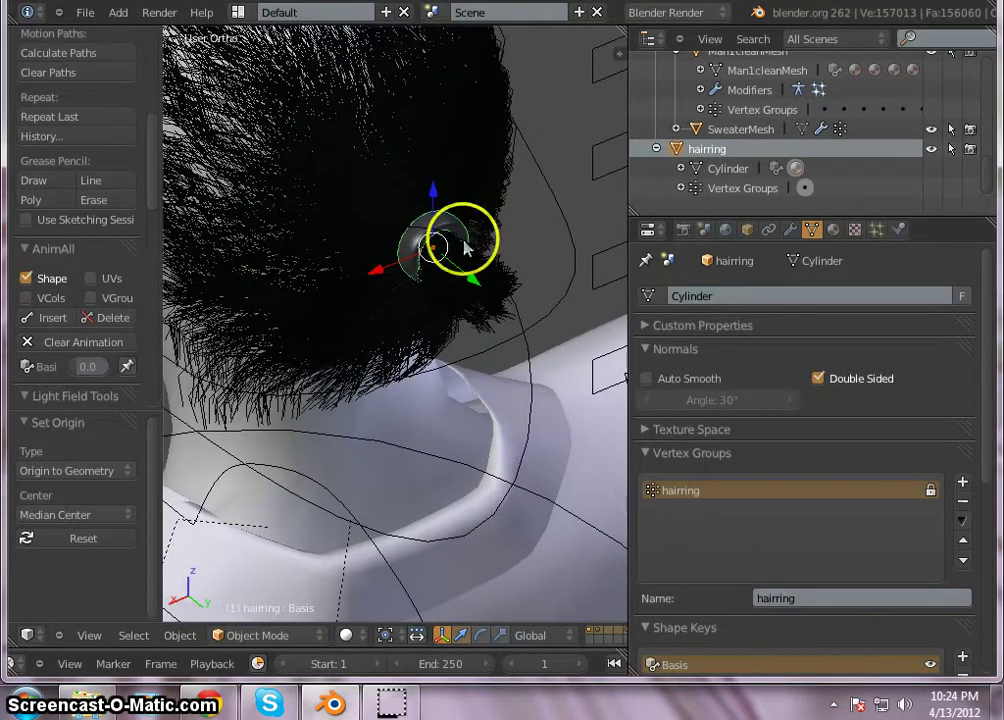
pyautogui.scroll(-3, 490, 215)
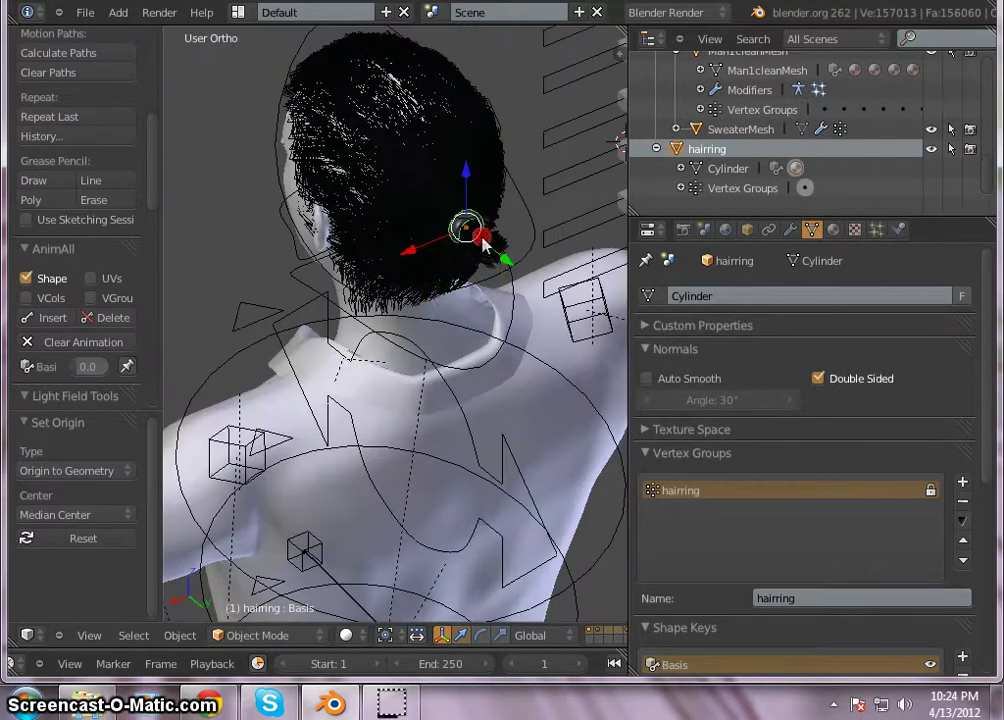
# - Examine the hairring mesh around the ponytail up close, along with its vertex group and shape key settings
pyautogui.moveTo(466, 224); pyautogui.dragTo(500, 225, button='middle')
pyautogui.scroll(5, 522, 217)
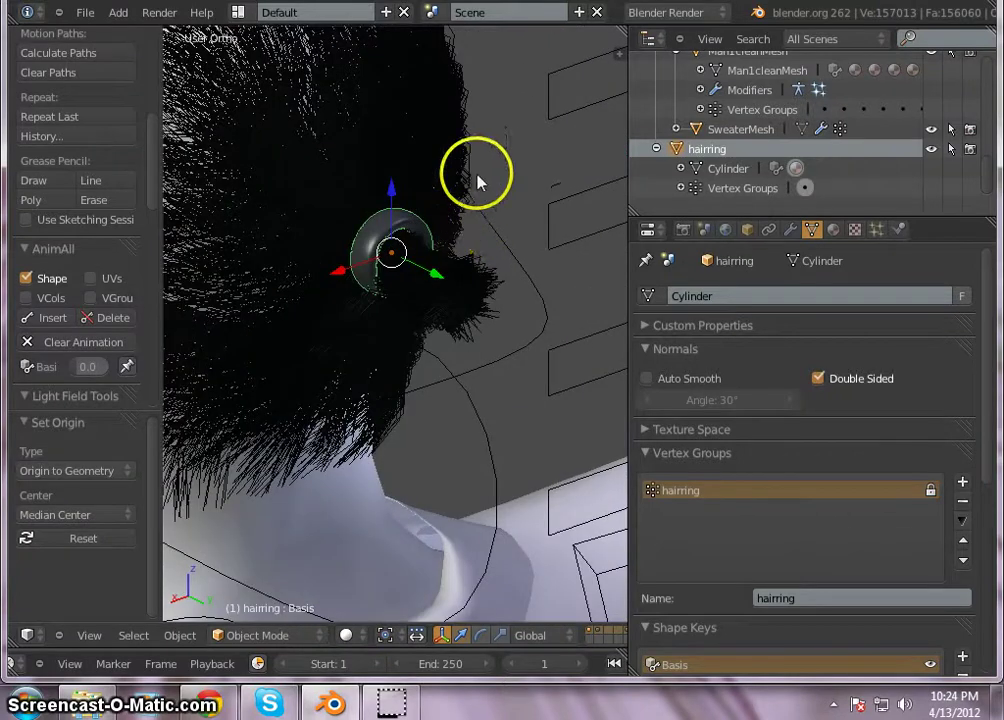
pyautogui.moveTo(477, 179); pyautogui.dragTo(435, 197, button='middle')
pyautogui.scroll(-5, 870, 335)
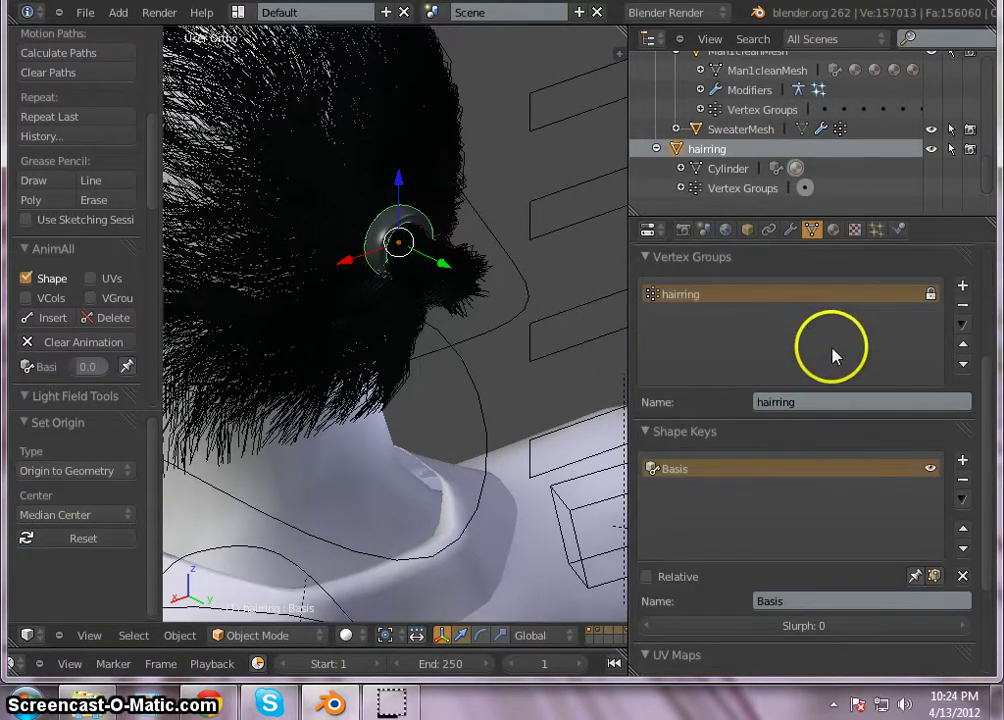
pyautogui.scroll(4, 370, 235)
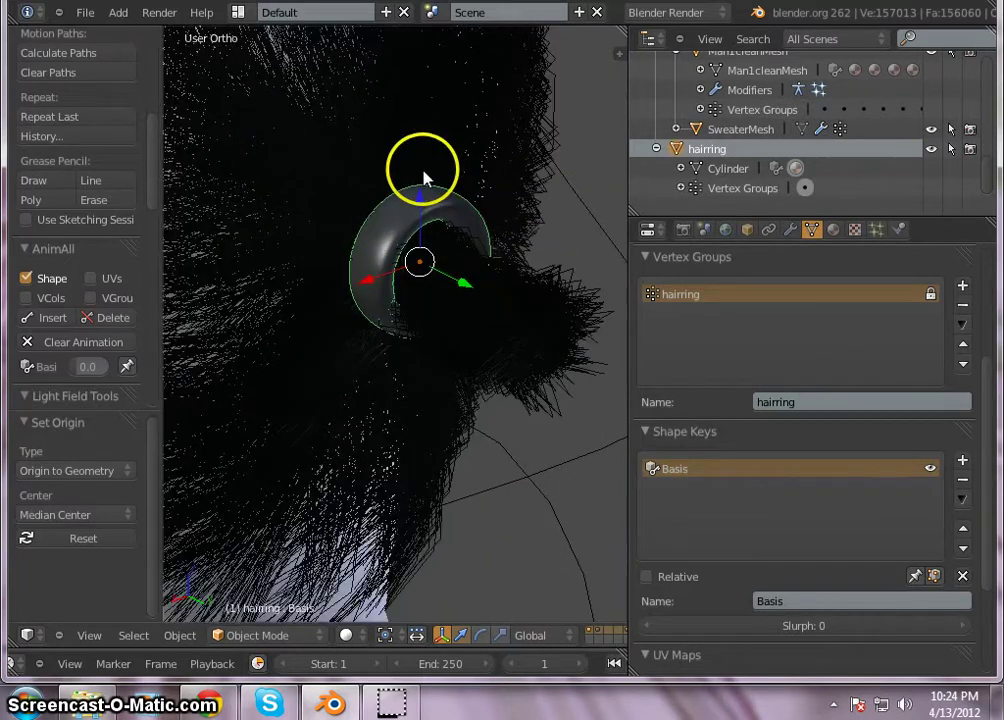
pyautogui.scroll(3, 421, 215)
pyautogui.scroll(1, 865, 268)
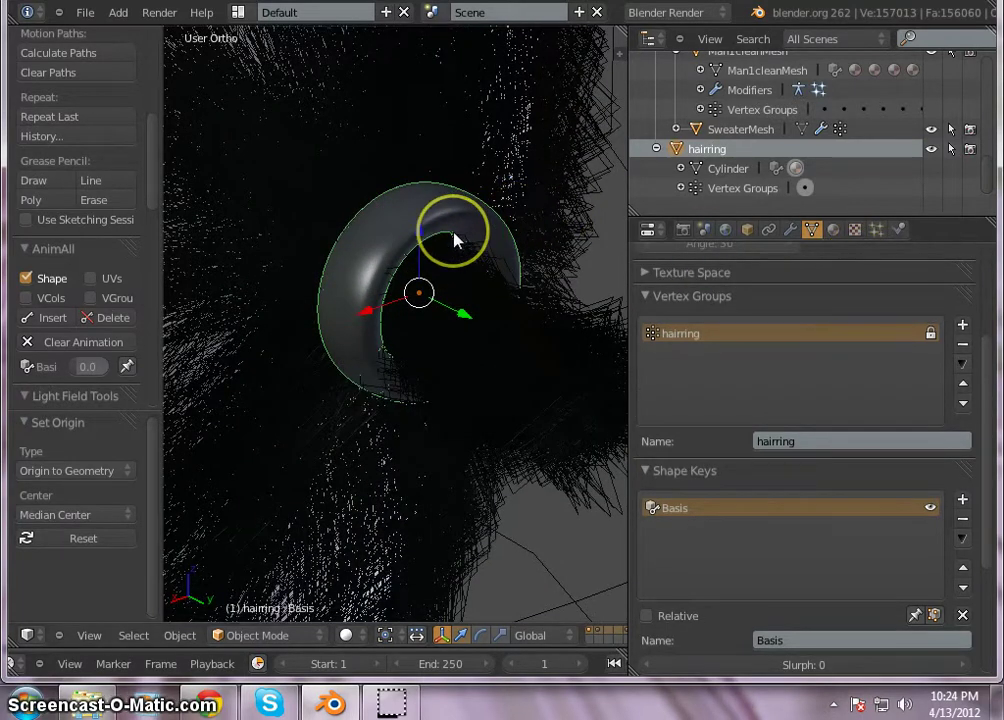
# - Check which faces belong to the hairring vertex group by deselecting and reselecting the group in Edit Mode, and return to Object Mode
pyautogui.press('Tab')
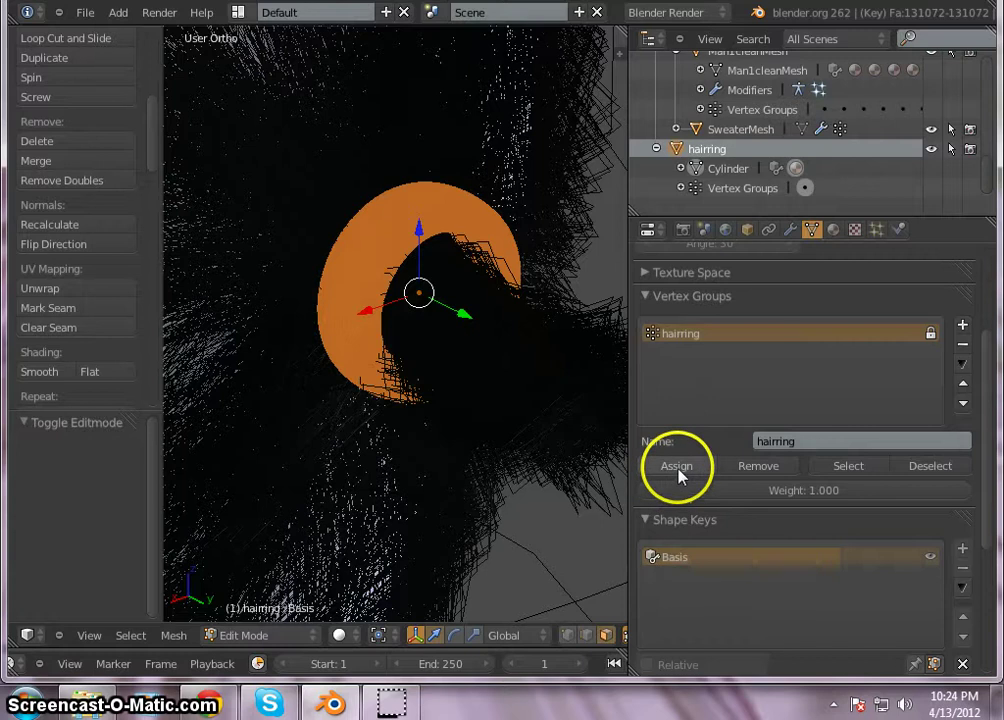
pyautogui.click(936, 466)
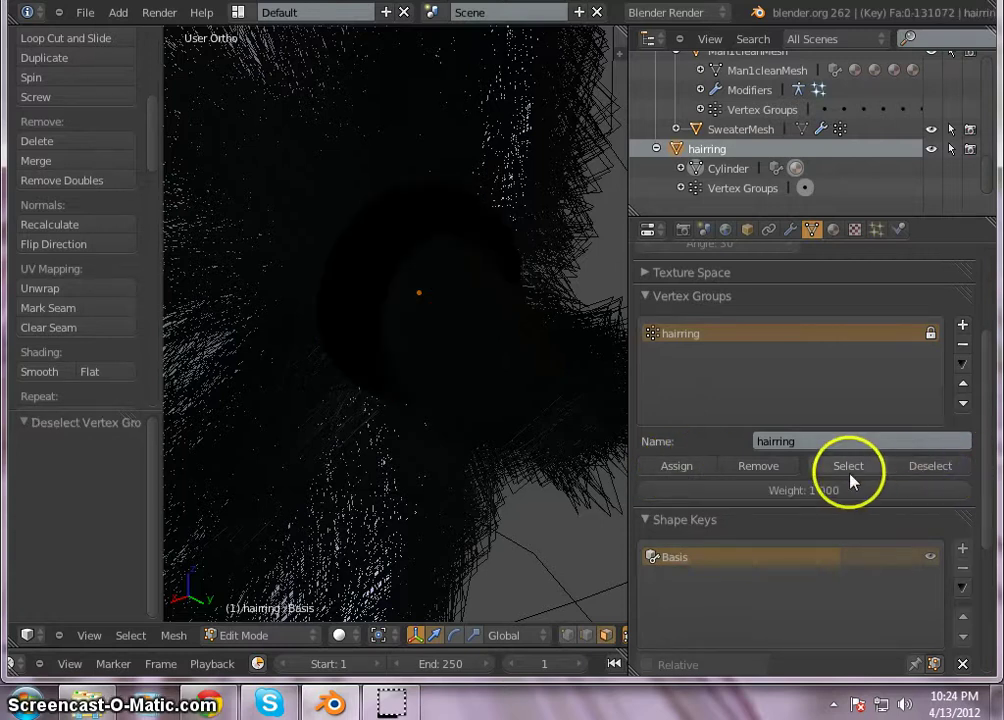
pyautogui.click(850, 468)
pyautogui.scroll(-3, 838, 378)
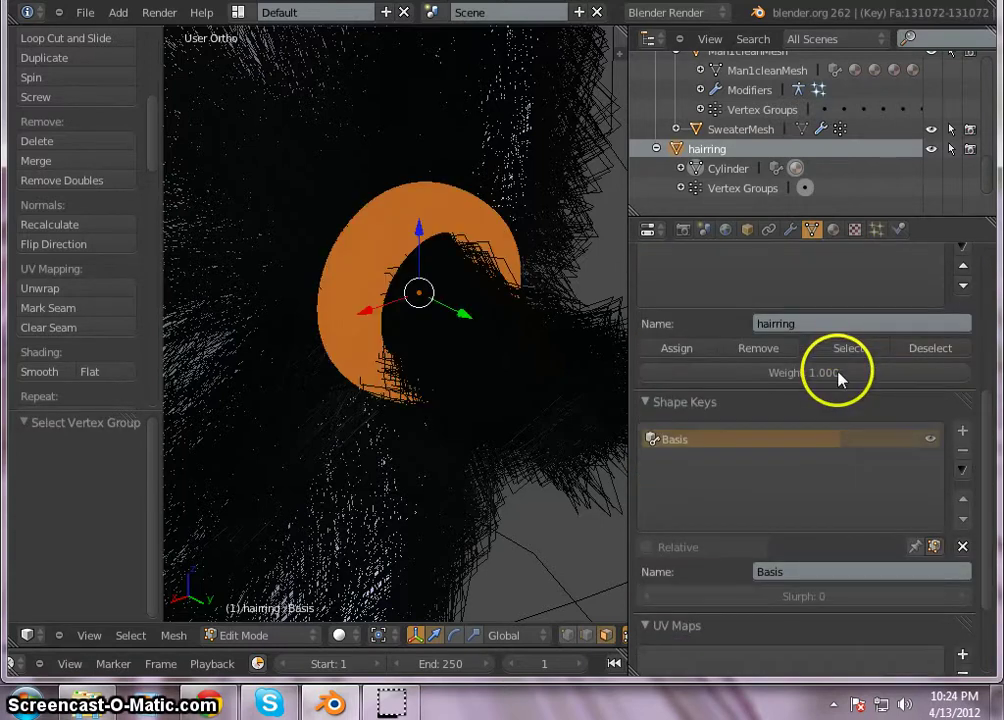
pyautogui.scroll(4, 838, 378)
pyautogui.scroll(-1, 508, 224)
pyautogui.scroll(-5, 508, 224)
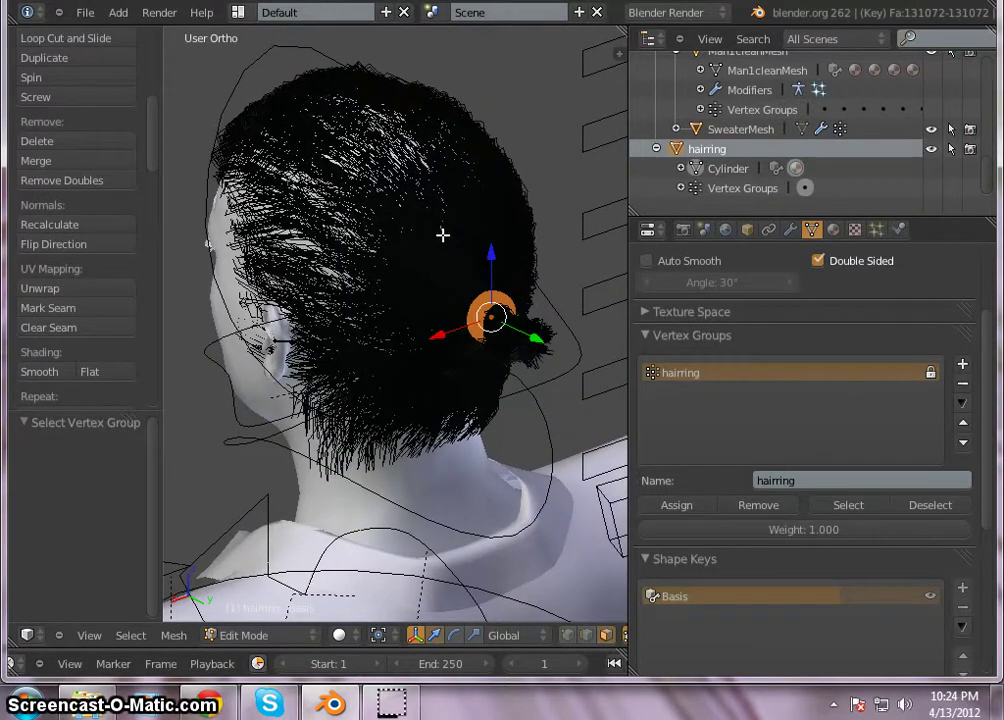
pyautogui.scroll(-3, 350, 319)
pyautogui.scroll(2, 396, 260)
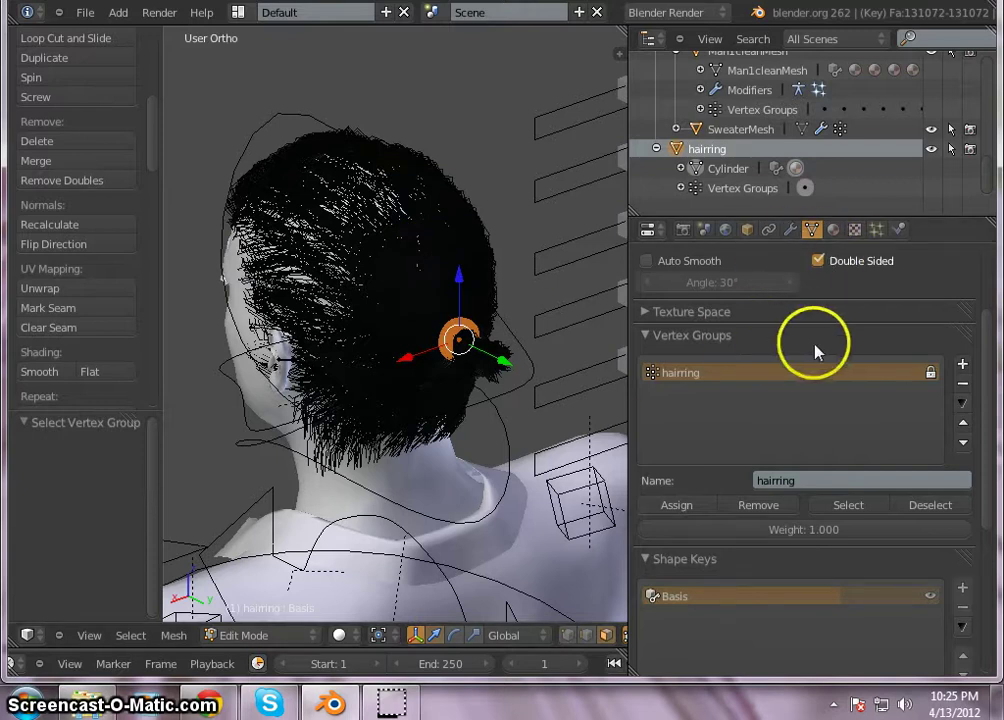
pyautogui.scroll(3, 818, 347)
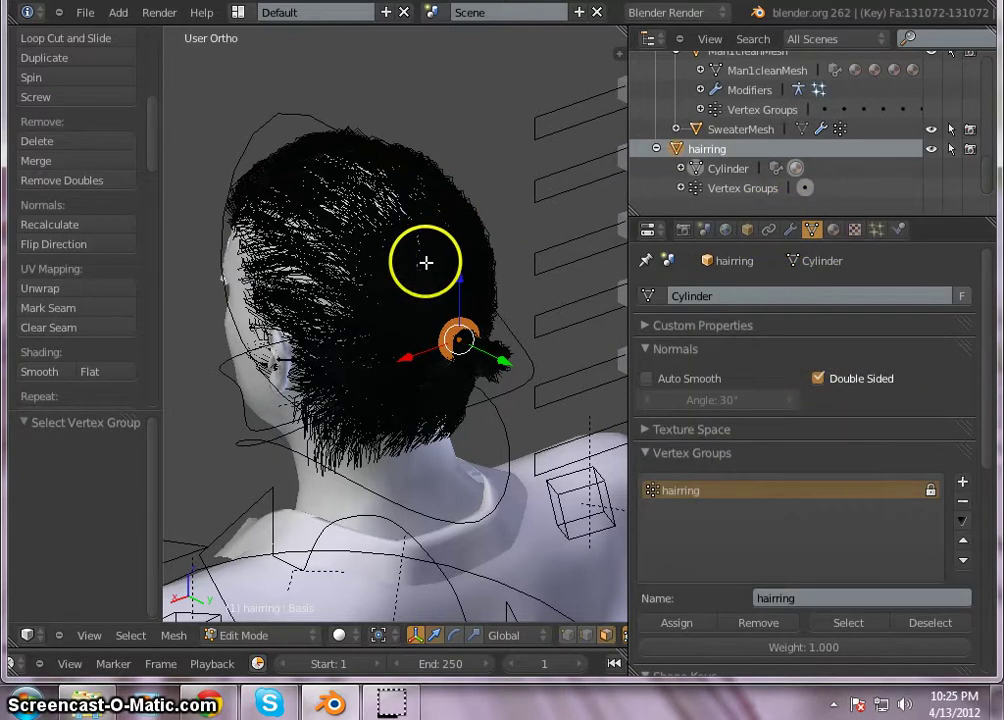
pyautogui.press('Tab')
# - Display the object settings of the hairring with its Relations options
pyautogui.moveTo(430, 228); pyautogui.dragTo(363, 253, button='middle')
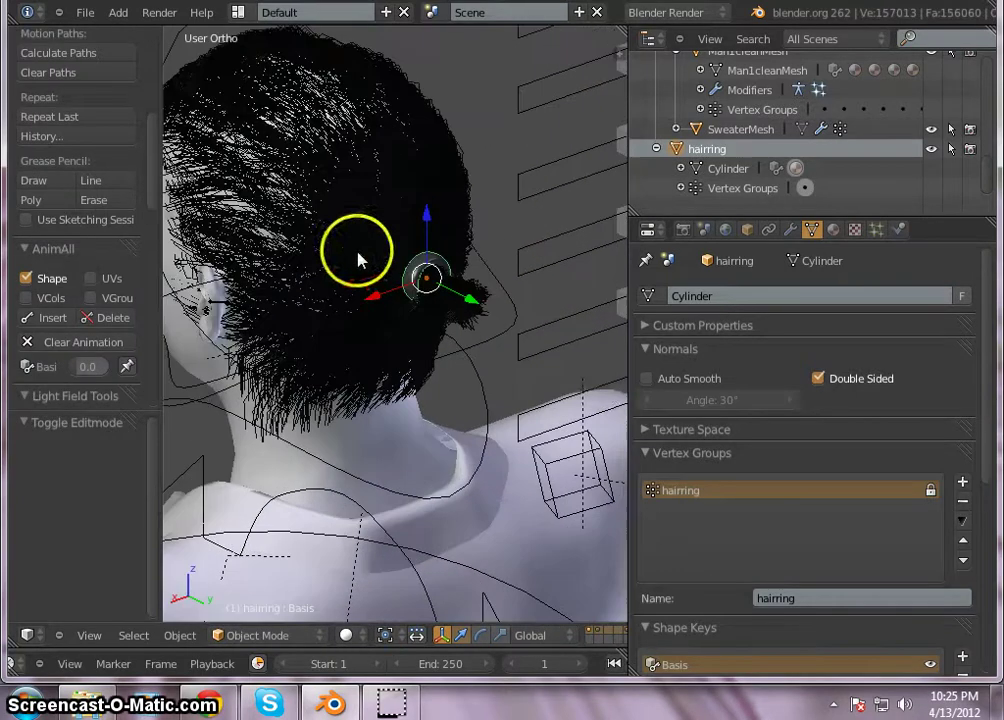
pyautogui.click(748, 230)
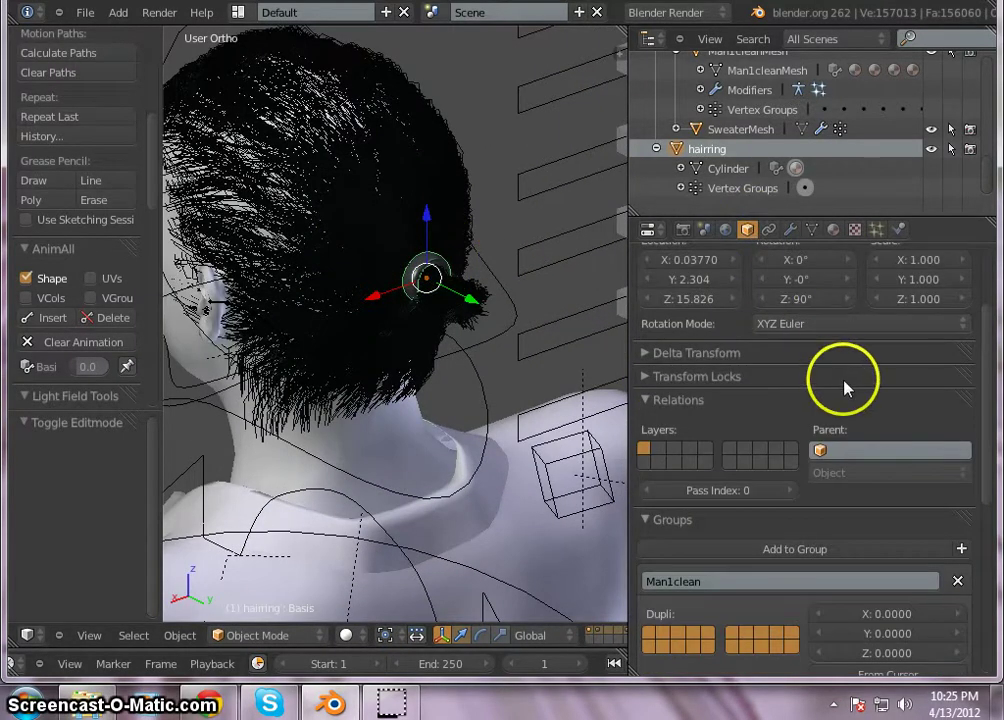
pyautogui.moveTo(448, 213); pyautogui.dragTo(560, 180, button='middle')
# - Collapse the Bone Groups and Man1cleanMesh branches under the Man1clean armature in the outliner
pyautogui.scroll(6, 746, 101)
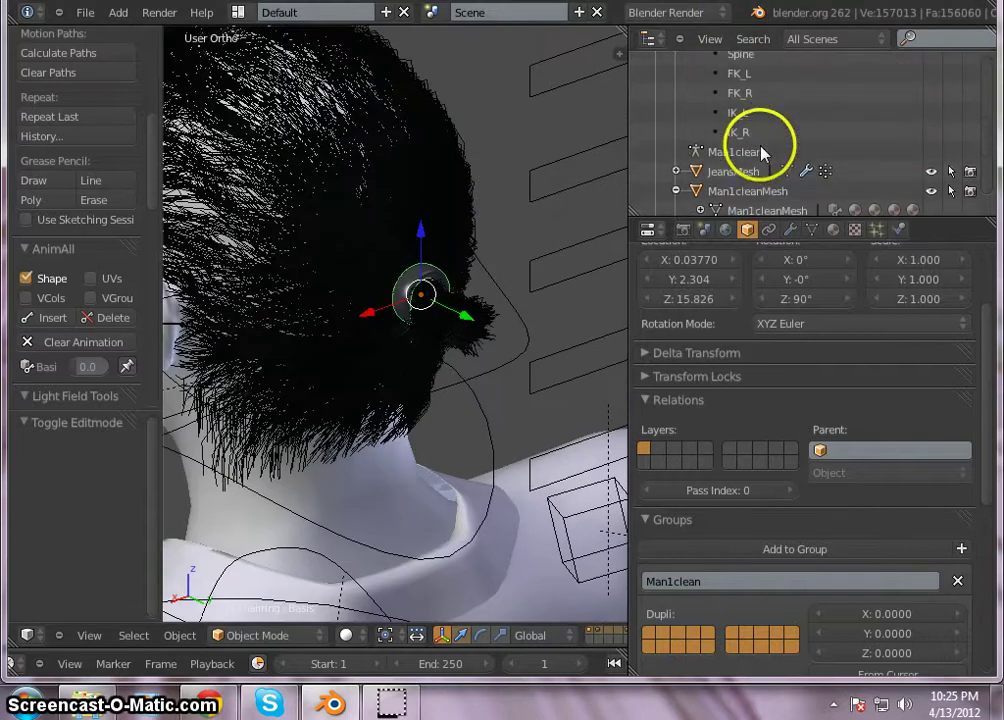
pyautogui.scroll(4, 757, 155)
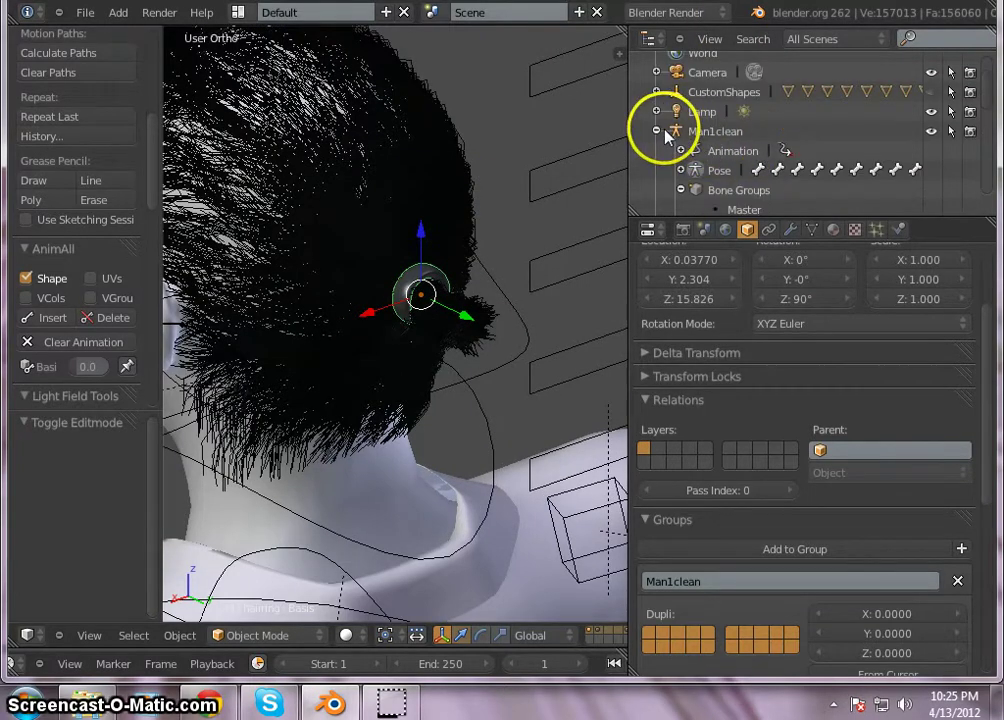
pyautogui.click(656, 131)
pyautogui.click(728, 150)
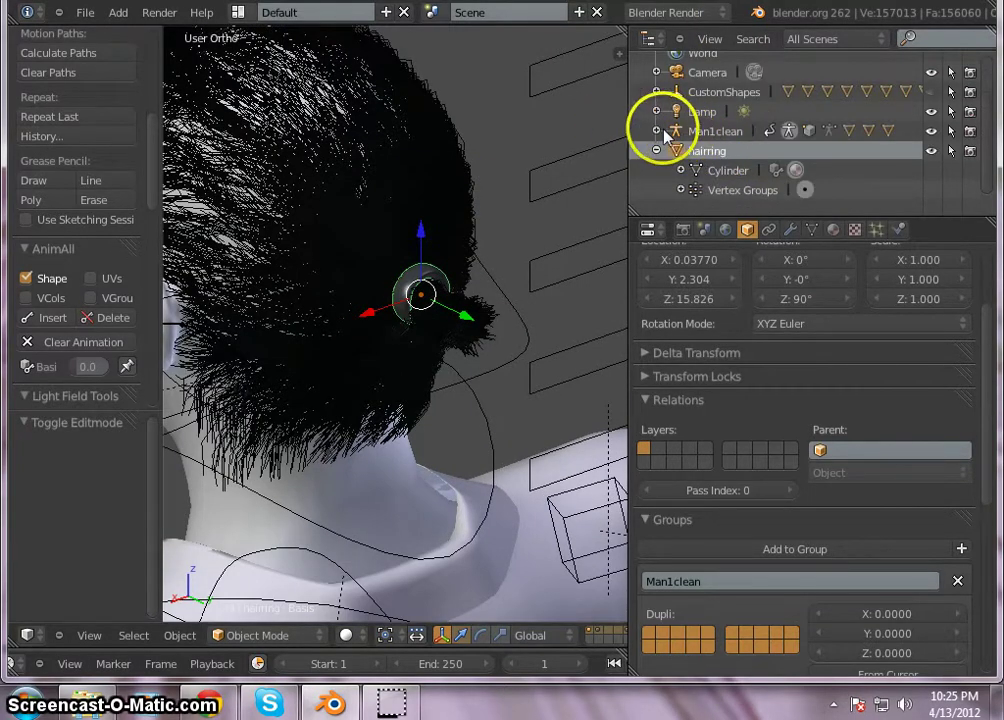
pyautogui.click(656, 131)
pyautogui.scroll(-3, 690, 162)
pyautogui.scroll(-3, 686, 156)
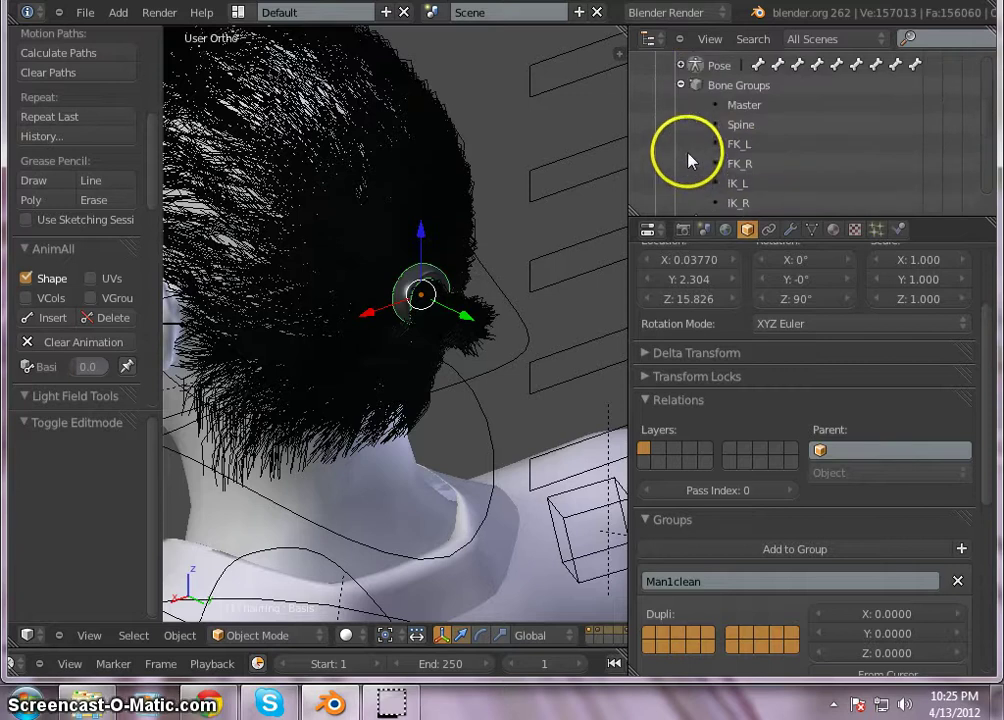
pyautogui.scroll(5, 684, 152)
pyautogui.scroll(-5, 682, 150)
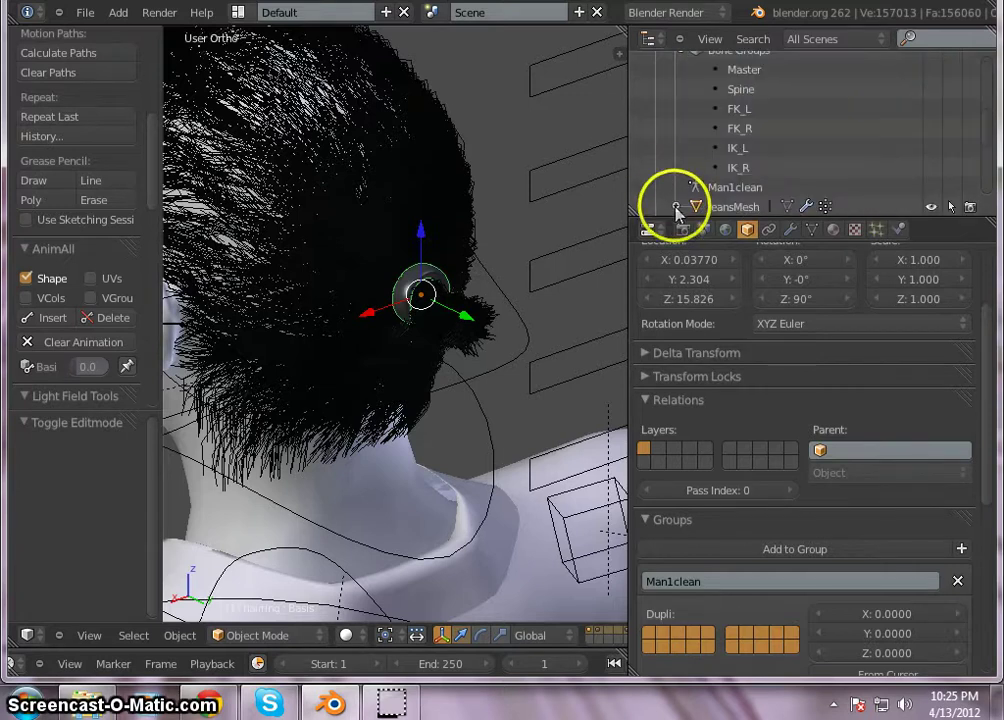
pyautogui.scroll(5, 672, 170)
pyautogui.click(681, 190)
pyautogui.scroll(-3, 706, 136)
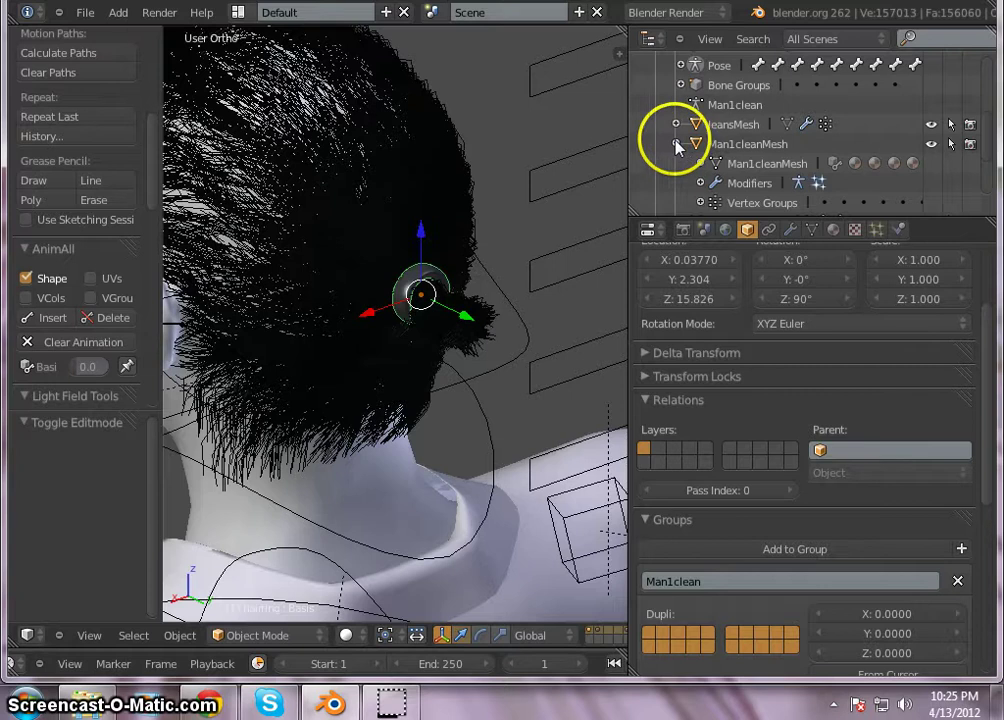
pyautogui.click(676, 145)
pyautogui.scroll(-2, 745, 125)
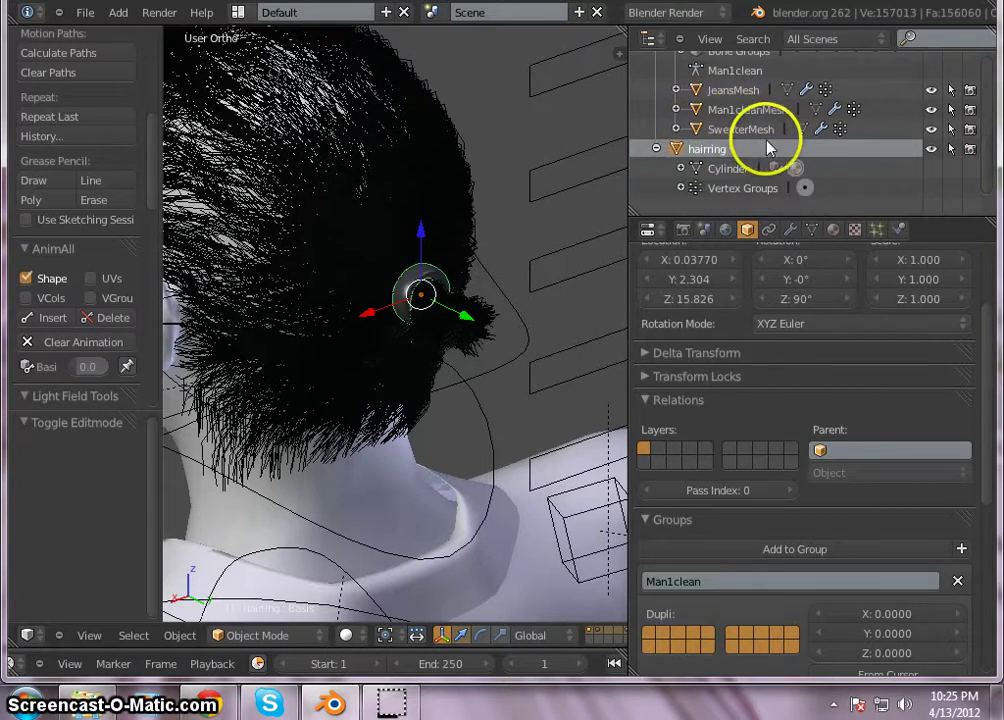
pyautogui.scroll(5, 700, 115)
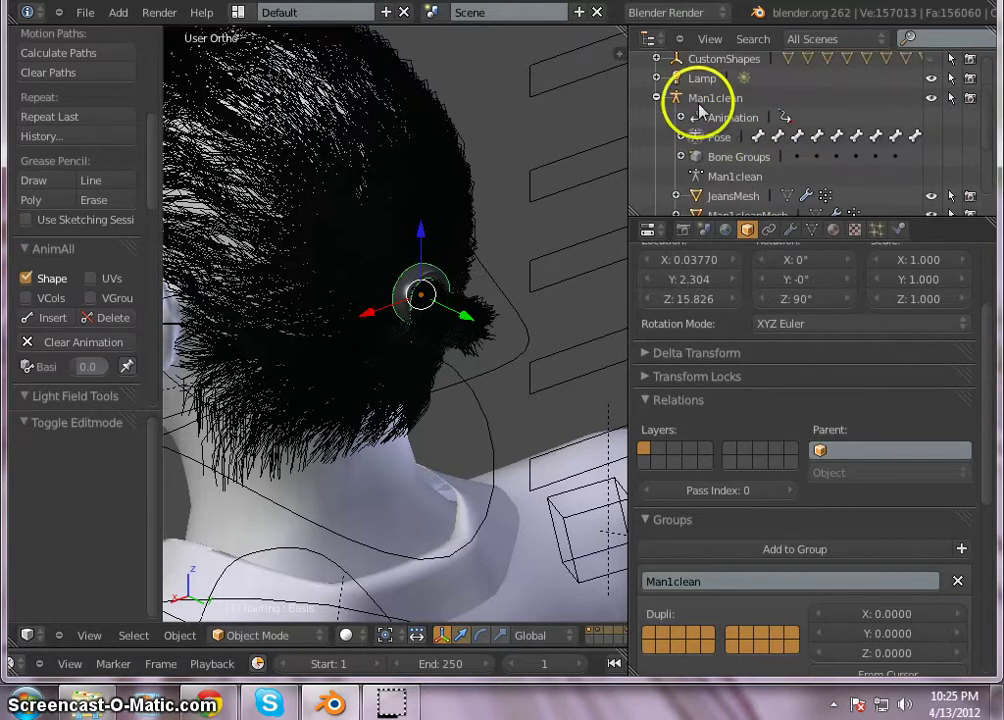
# - Make the Man1clean armature the parent of the hairring object
pyautogui.click(895, 452)
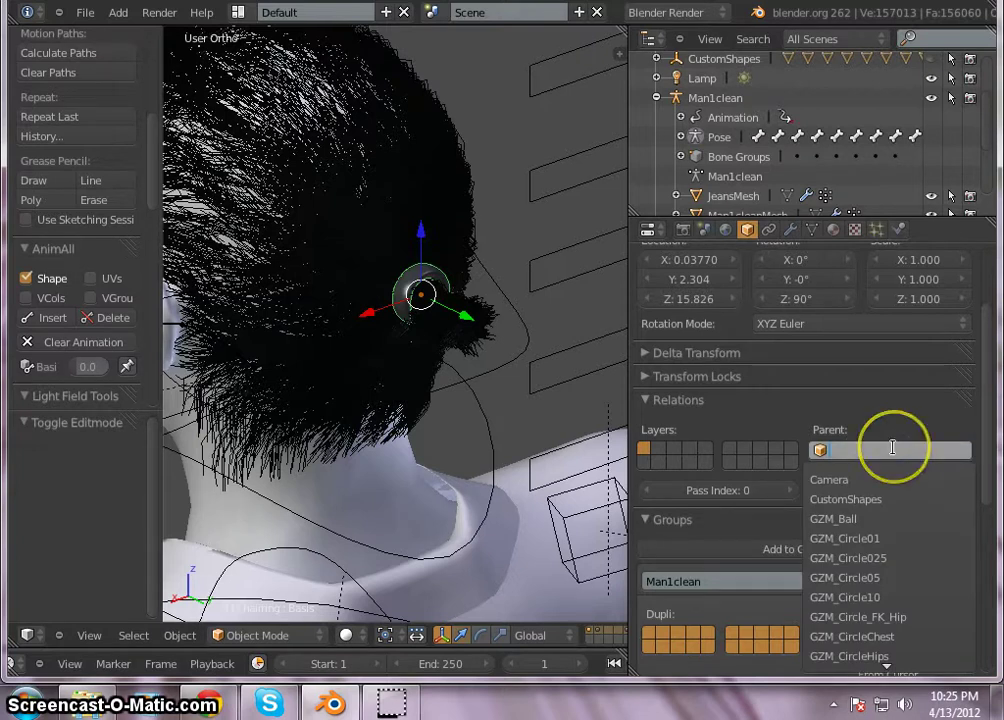
pyautogui.write('man')
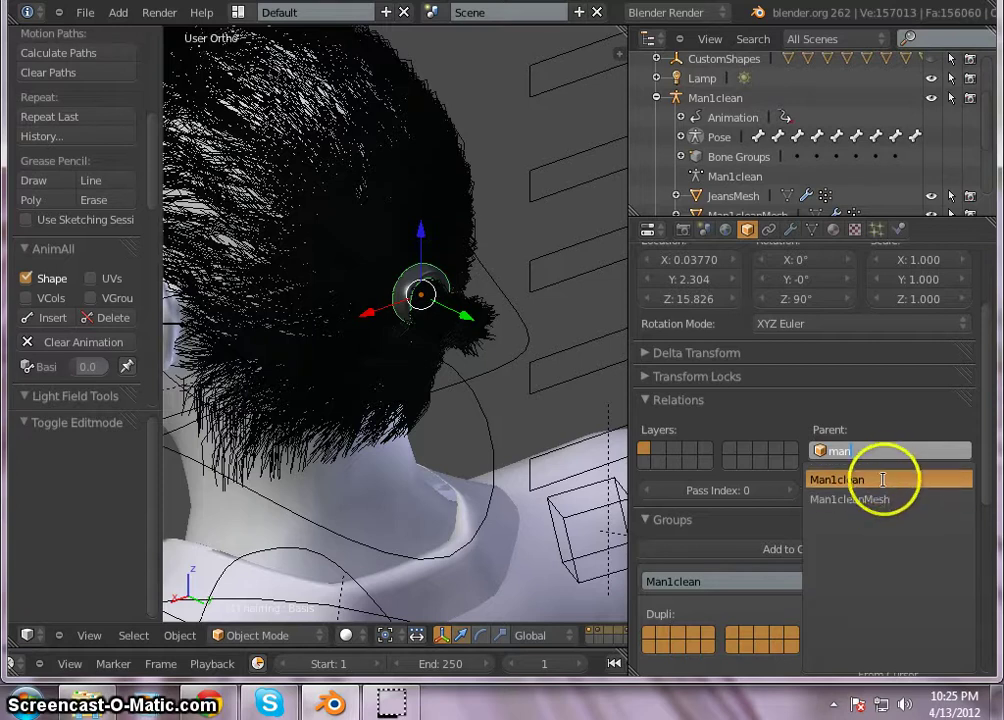
pyautogui.click(884, 482)
pyautogui.scroll(-4, 760, 145)
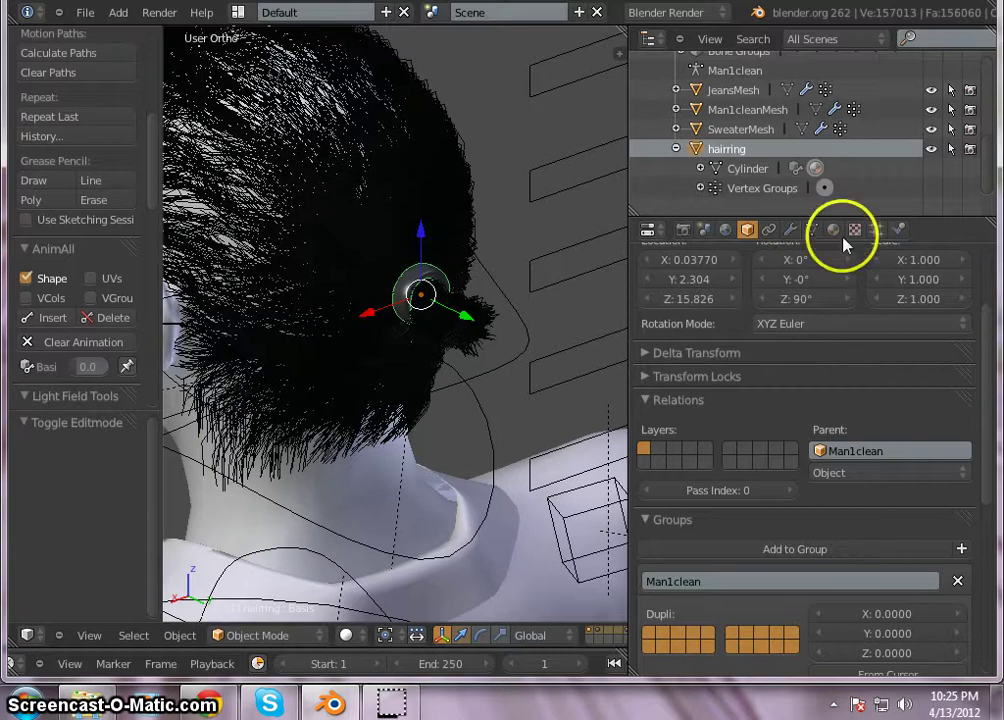
# - Change the hairring's parent type to Bone and choose the Head bone as its parent
pyautogui.click(921, 474)
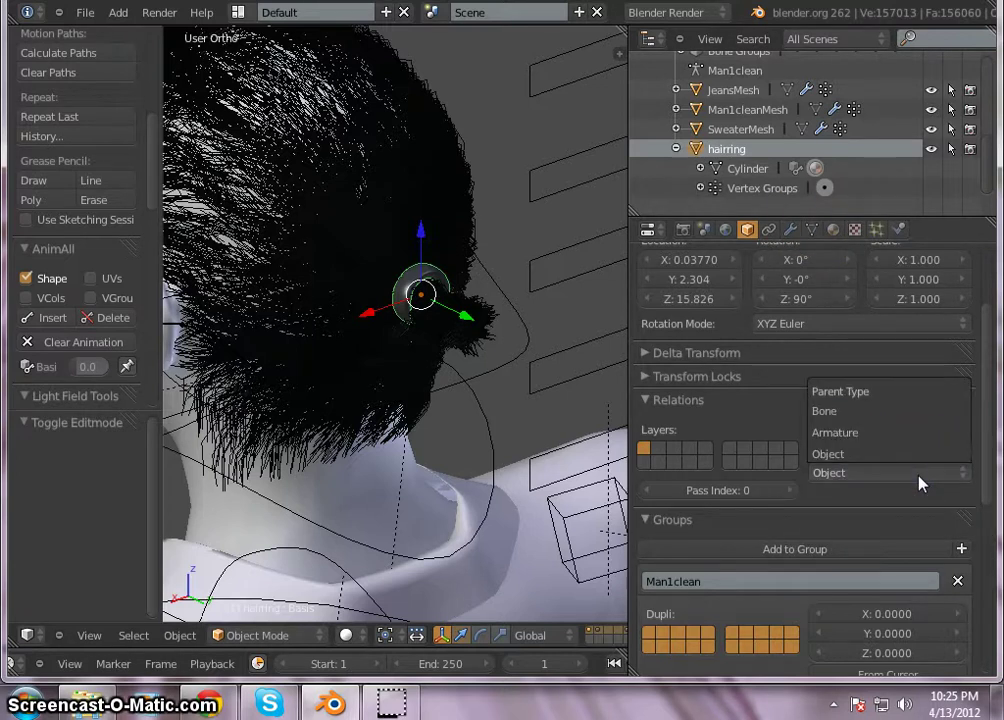
pyautogui.click(916, 418)
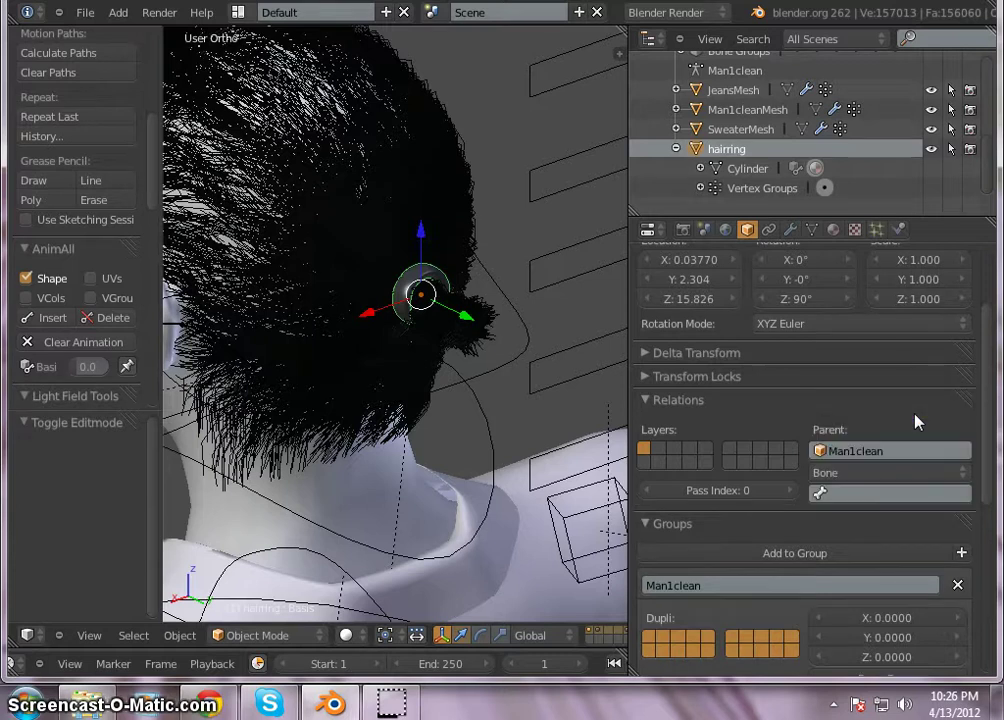
pyautogui.scroll(-1, 840, 415)
pyautogui.moveTo(587, 262); pyautogui.dragTo(542, 226, button='middle')
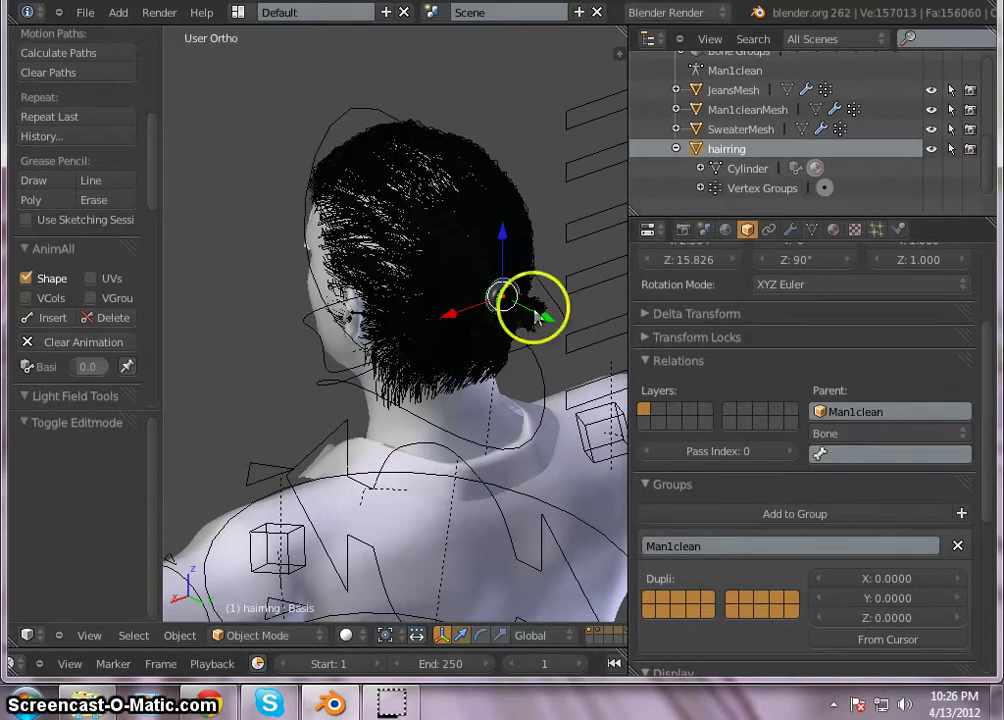
pyautogui.click(904, 454)
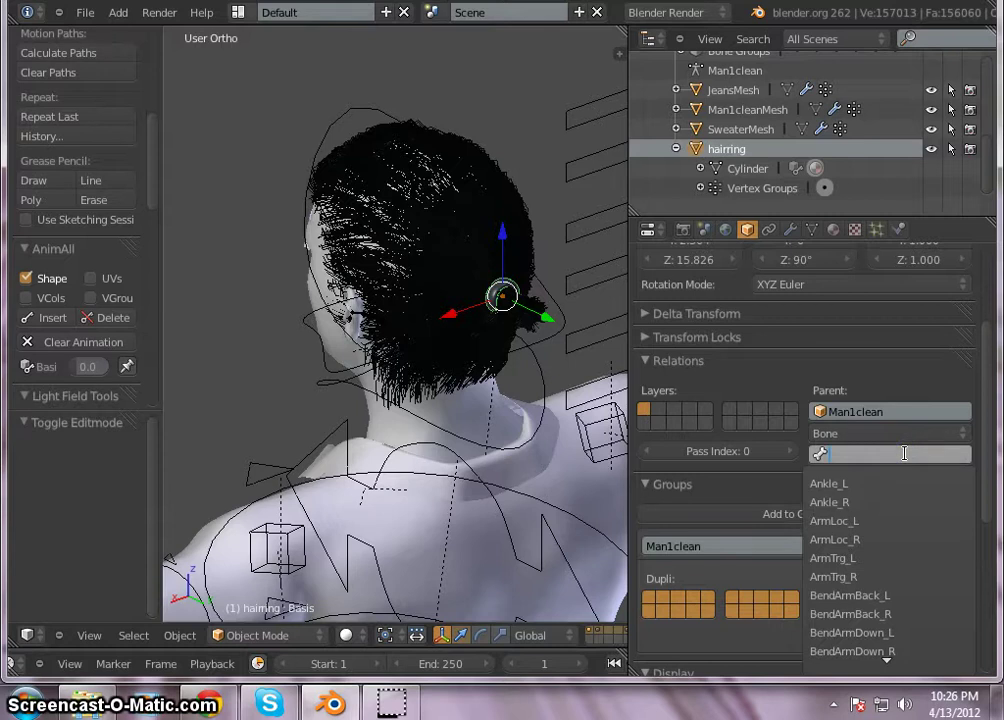
pyautogui.write('hea')
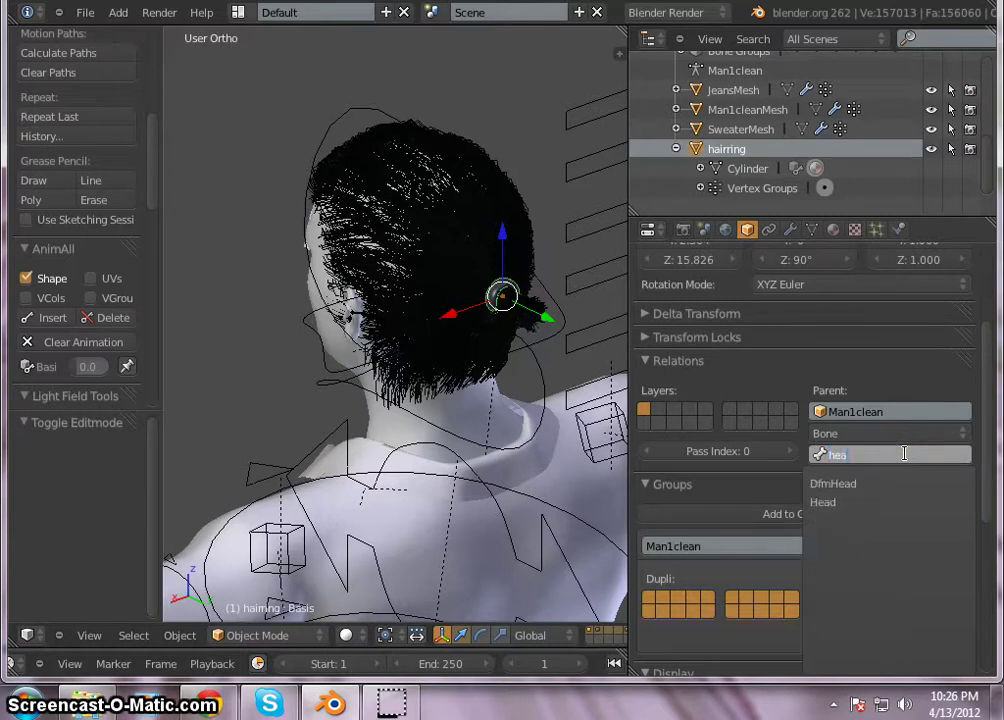
pyautogui.click(890, 503)
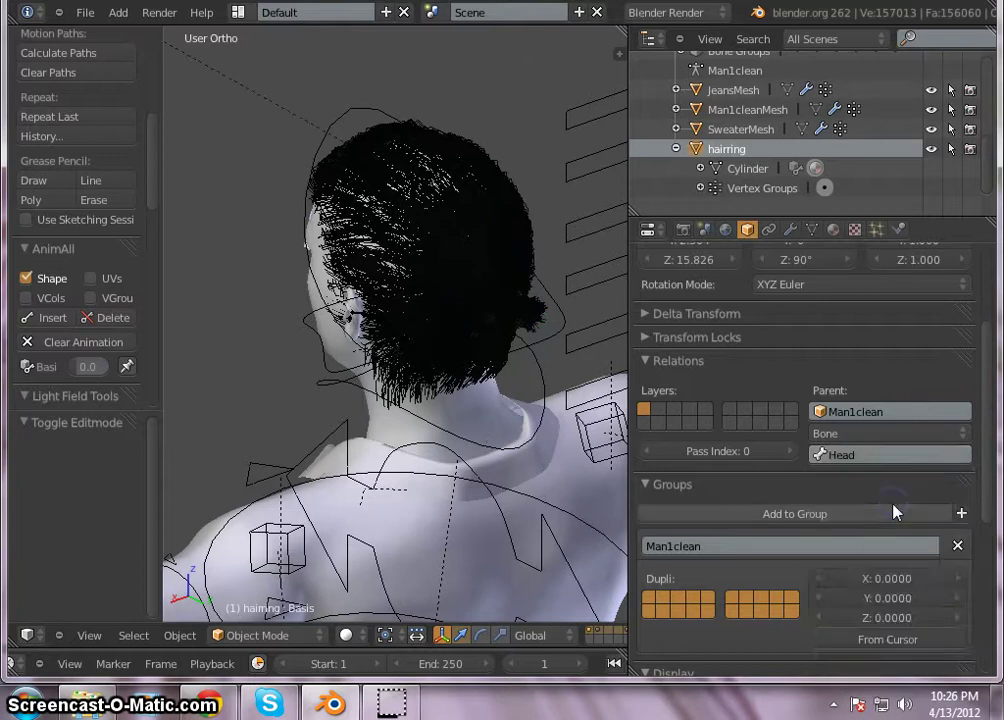
# - Locate the bone-parented hairring in the scene relative to the character and display its location and rotation values
pyautogui.scroll(3, 495, 288)
pyautogui.scroll(-3, 503, 290)
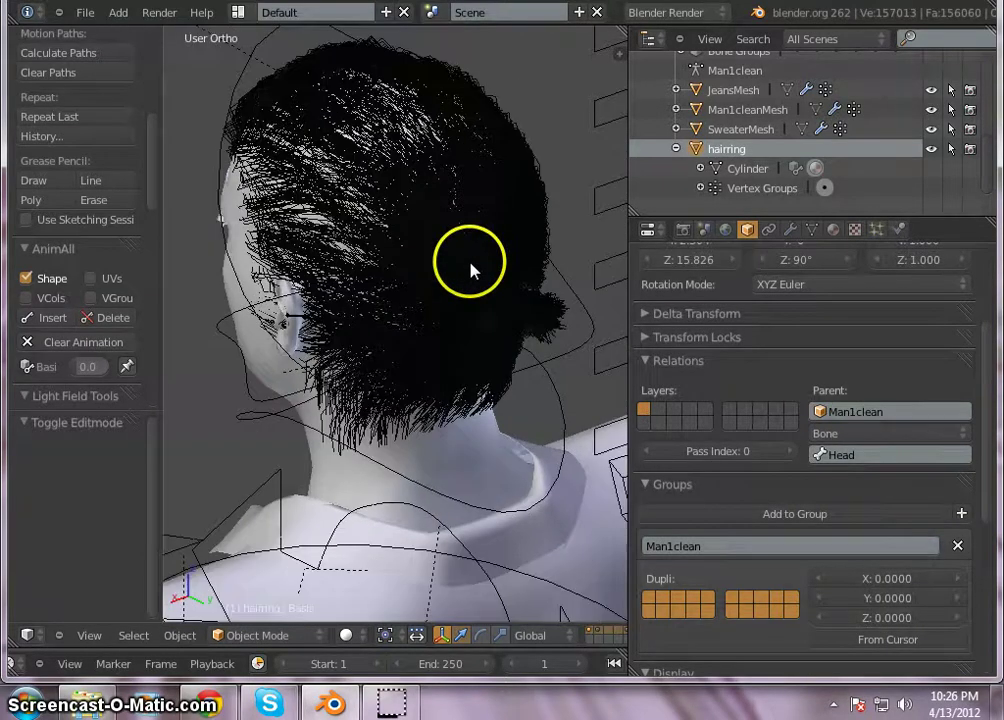
pyautogui.scroll(5, 471, 269)
pyautogui.scroll(-4, 491, 262)
pyautogui.scroll(-8, 489, 262)
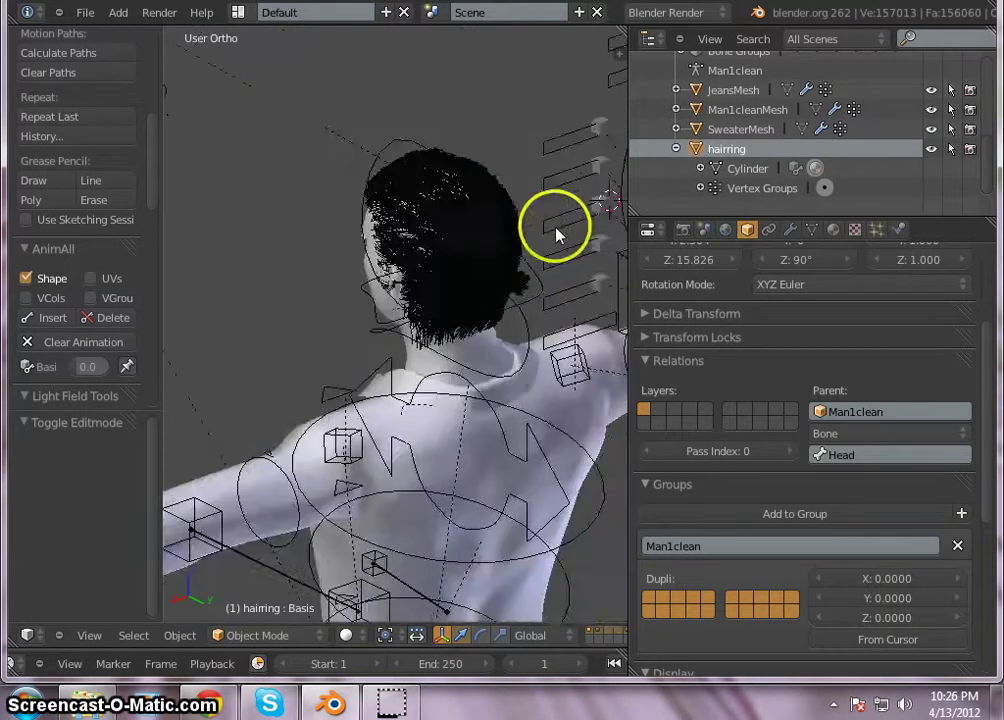
pyautogui.scroll(8, 399, 130)
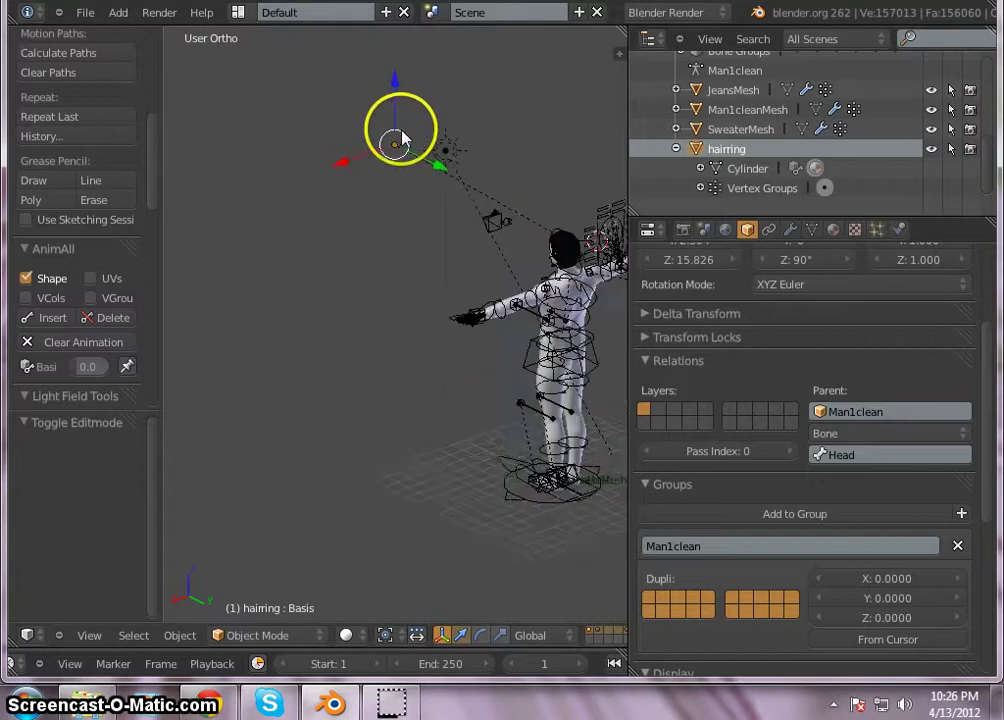
pyautogui.scroll(3, 373, 170)
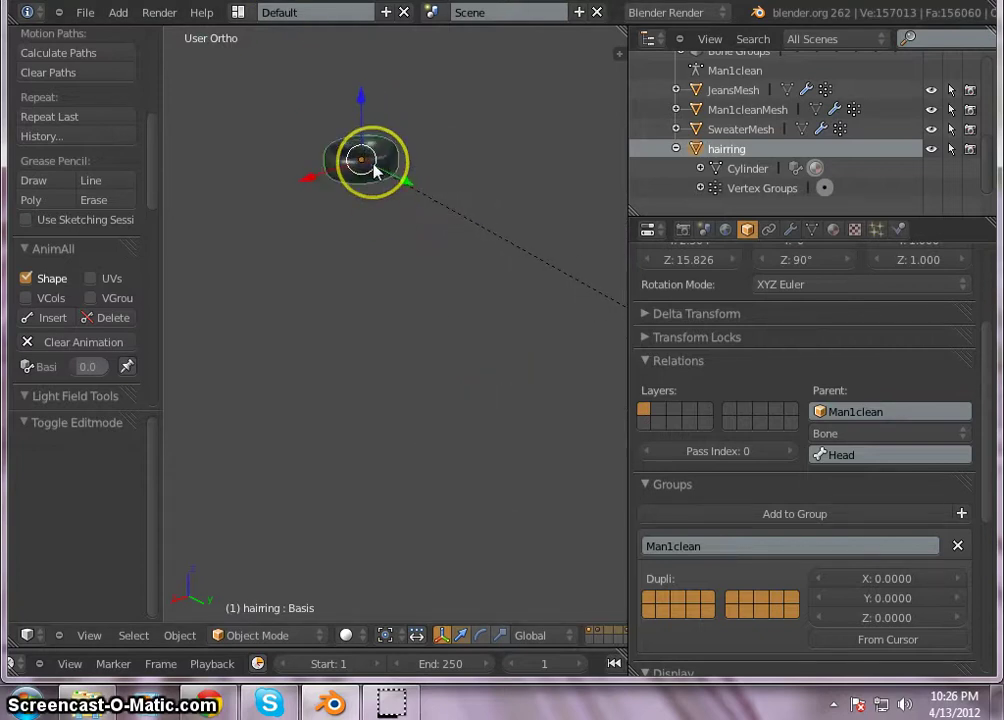
pyautogui.scroll(-5, 347, 139)
pyautogui.scroll(-6, 344, 136)
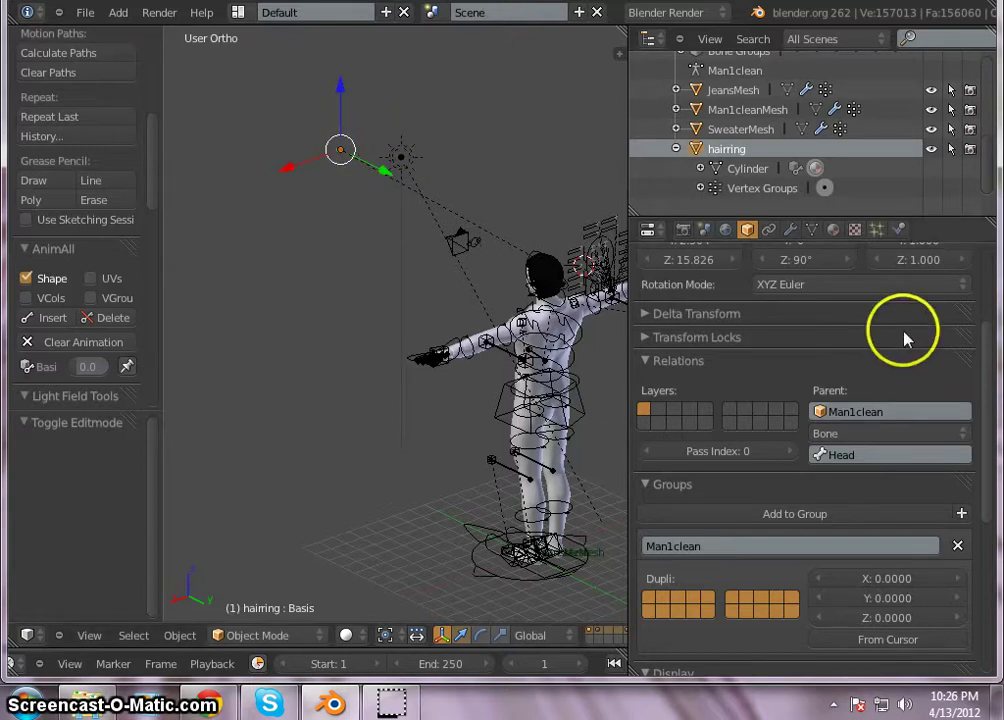
pyautogui.scroll(4, 880, 320)
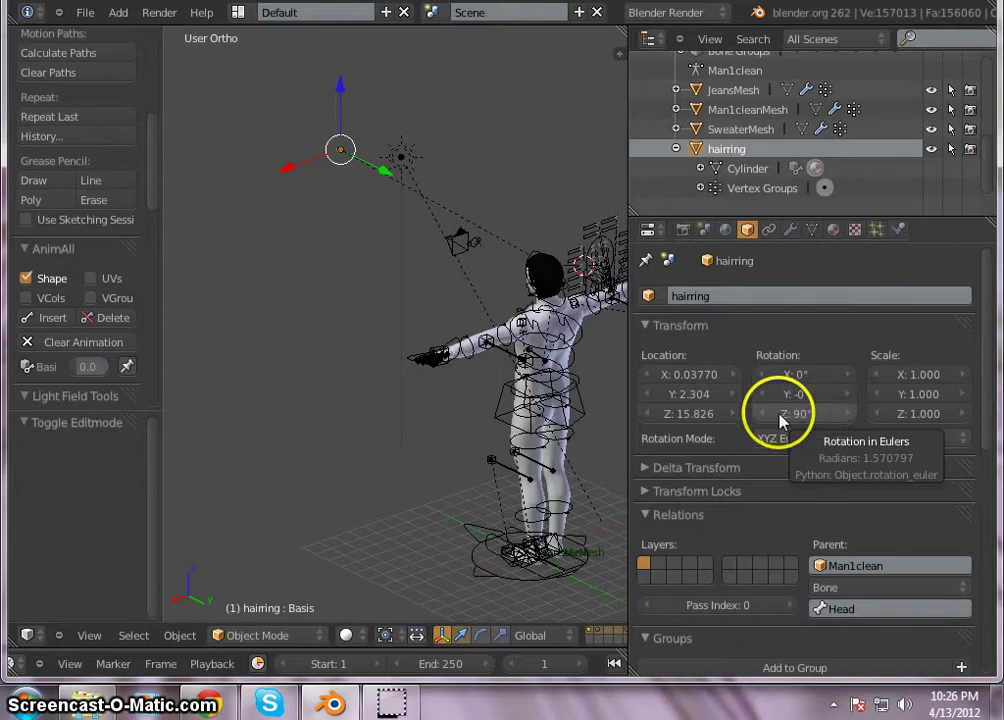
# - Move the hairring along the global Y axis by about 18.05 and then a further 0.97 units, placing it behind the character's head
pyautogui.keyDown('ctrl'); pyautogui.moveTo(415, 220); pyautogui.dragTo(408, 193, button='middle'); pyautogui.keyUp('ctrl')
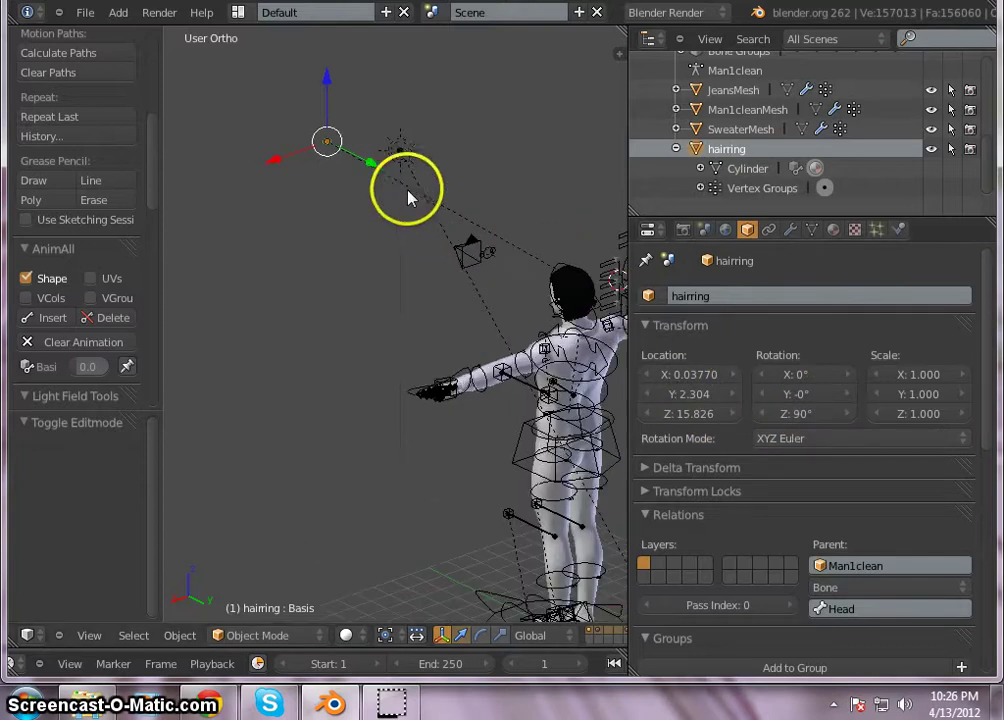
pyautogui.moveTo(389, 176); pyautogui.dragTo(650, 313)
pyautogui.moveTo(392, 150); pyautogui.dragTo(420, 240, button='middle')
pyautogui.scroll(4, 422, 240)
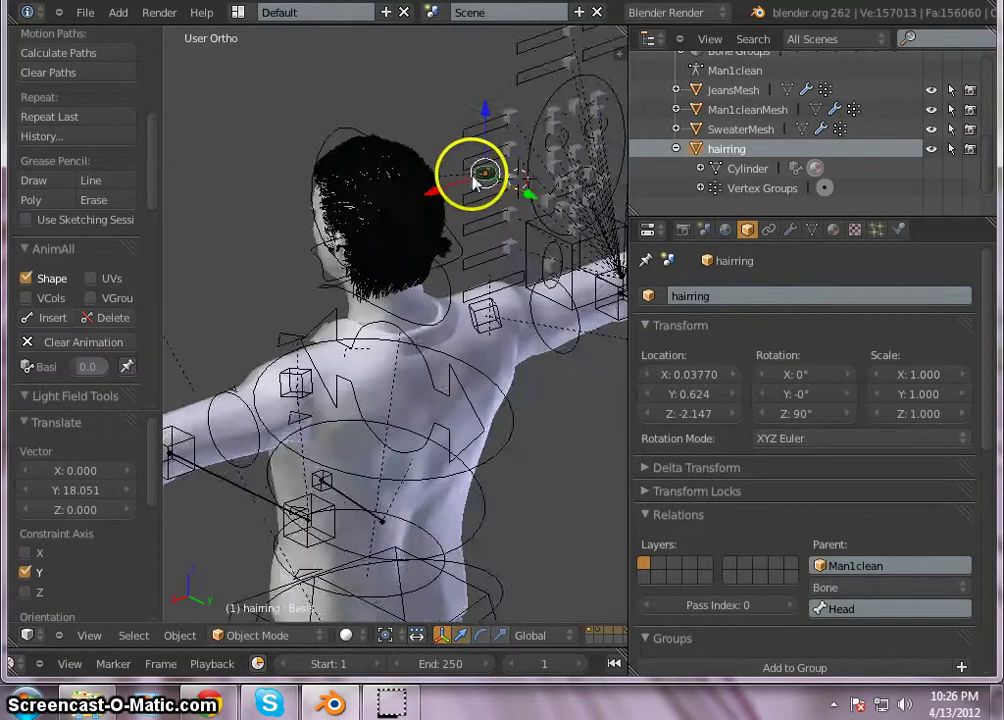
pyautogui.scroll(1, 455, 183)
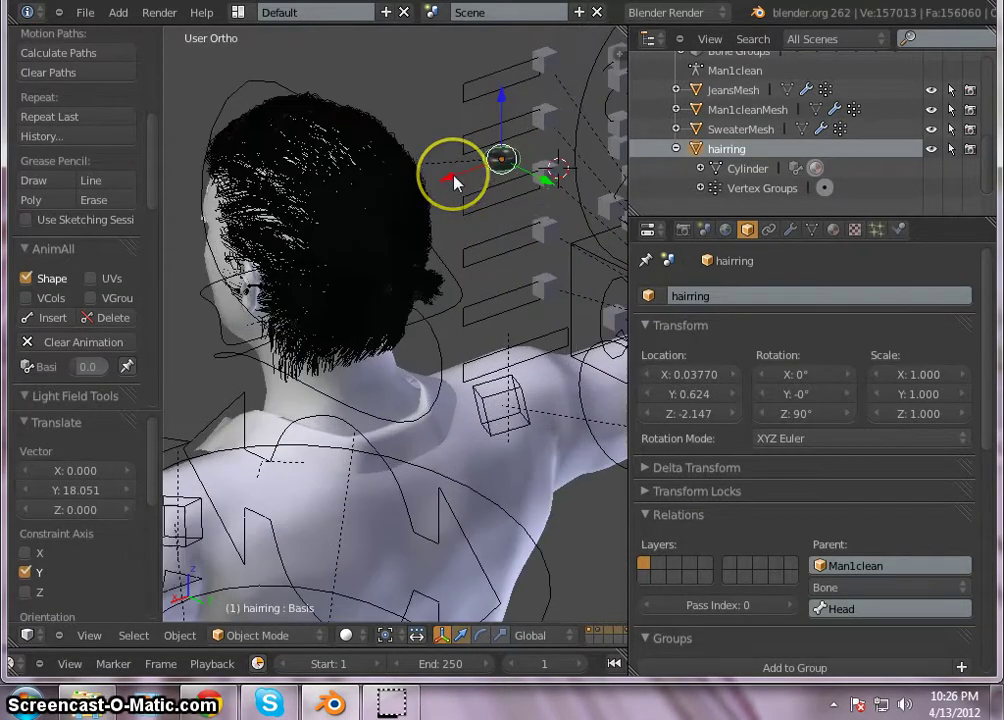
pyautogui.moveTo(538, 179); pyautogui.dragTo(604, 260)
pyautogui.moveTo(540, 240); pyautogui.dragTo(552, 208, button='middle')
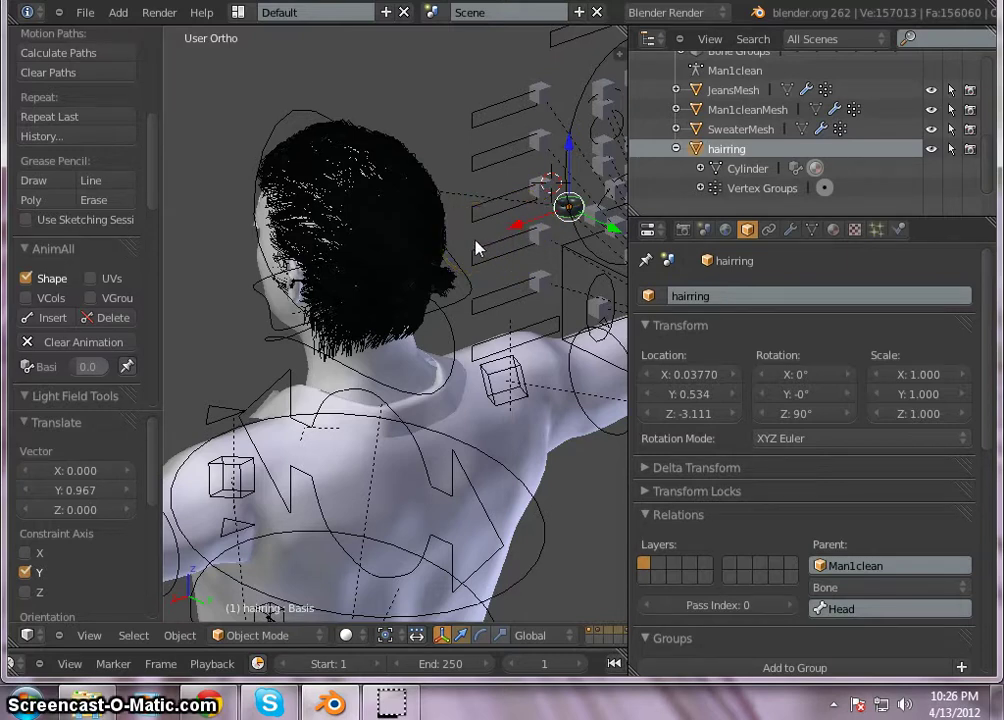
# - In the back view, lower the hairring along the global Z axis by about 1.51 units to the middle of the head's height
pyautogui.press('ctrl+KP_1')
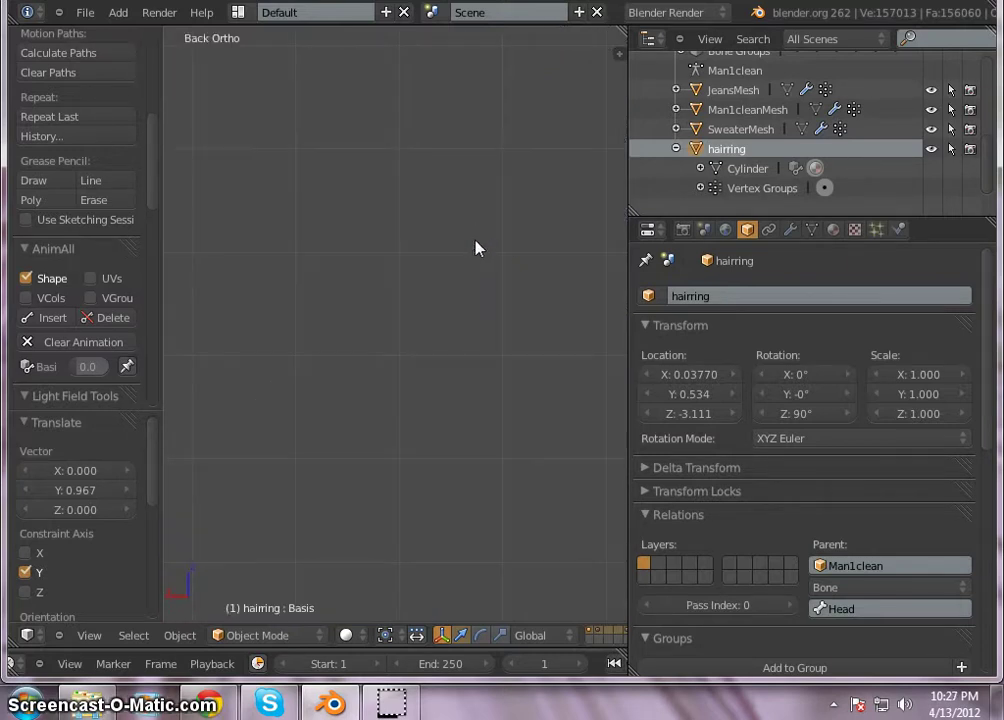
pyautogui.press('Home')
pyautogui.keyDown('ctrl'); pyautogui.moveTo(340, 220); pyautogui.dragTo(430, 217, button='middle'); pyautogui.keyUp('ctrl')
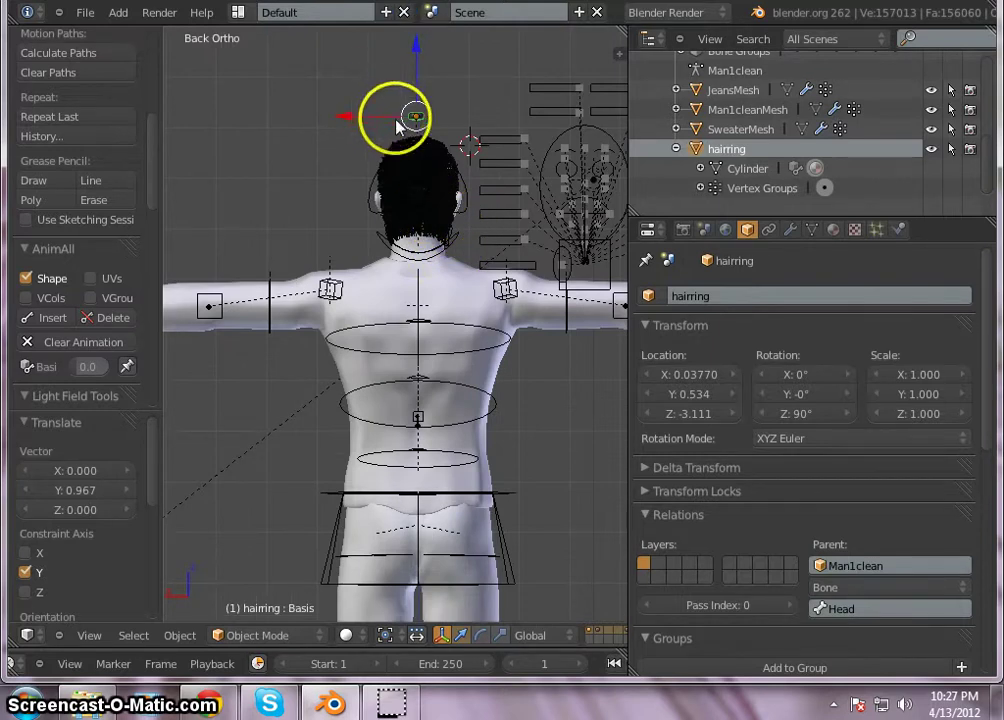
pyautogui.moveTo(416, 44); pyautogui.dragTo(412, 122)
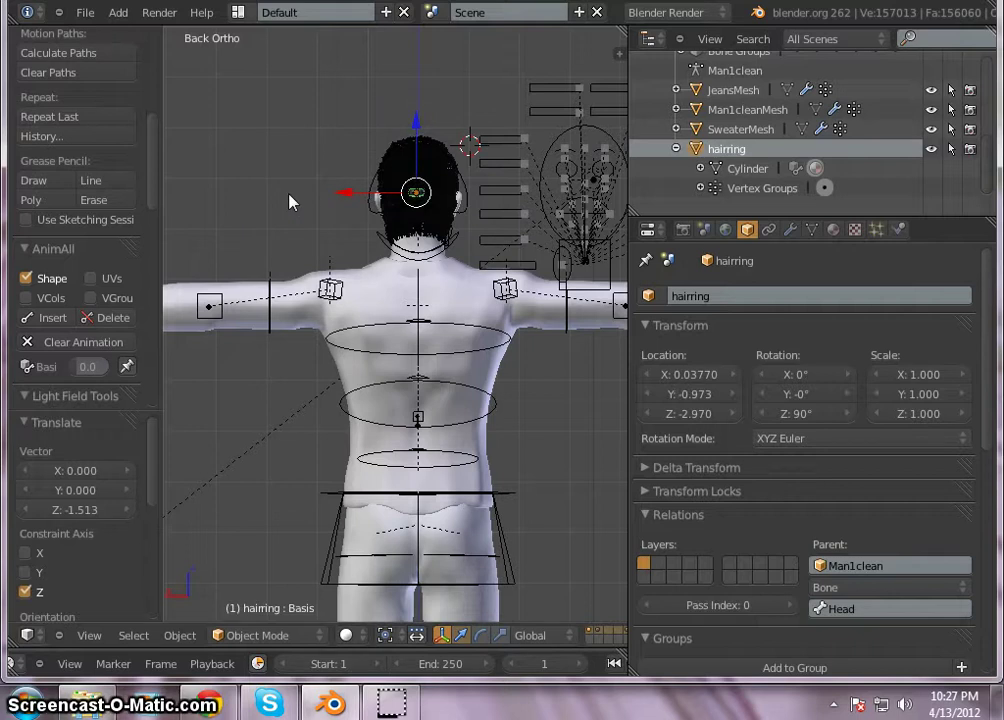
# - In the right side view, move the hairring about -2.17 units along the global Y axis onto the base of the ponytail
pyautogui.press('KP_3')
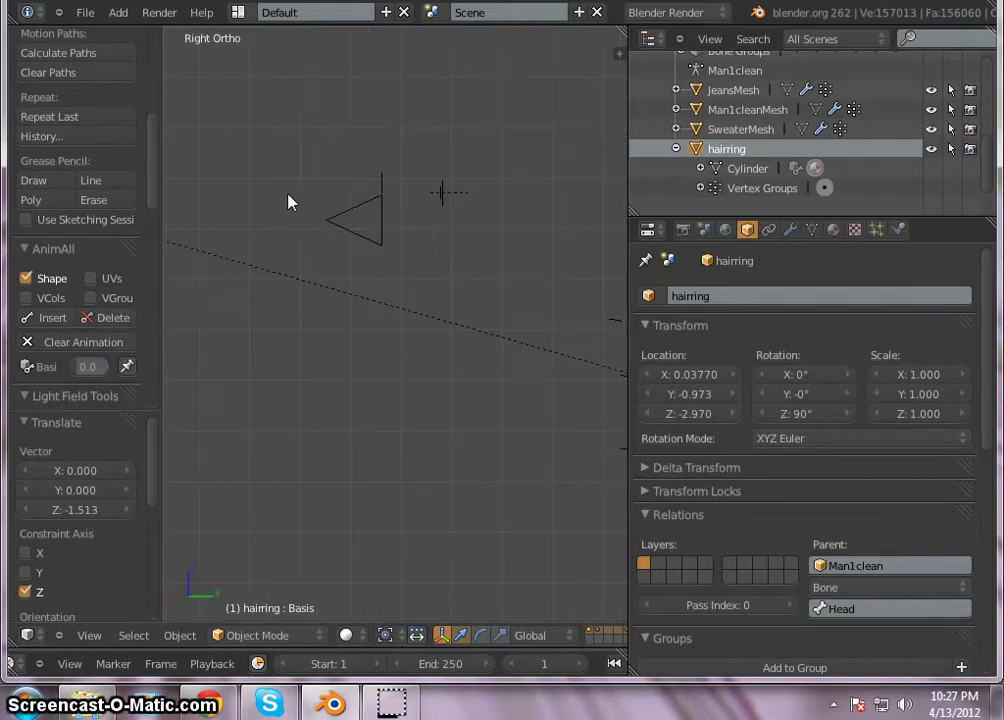
pyautogui.press('KP_1')
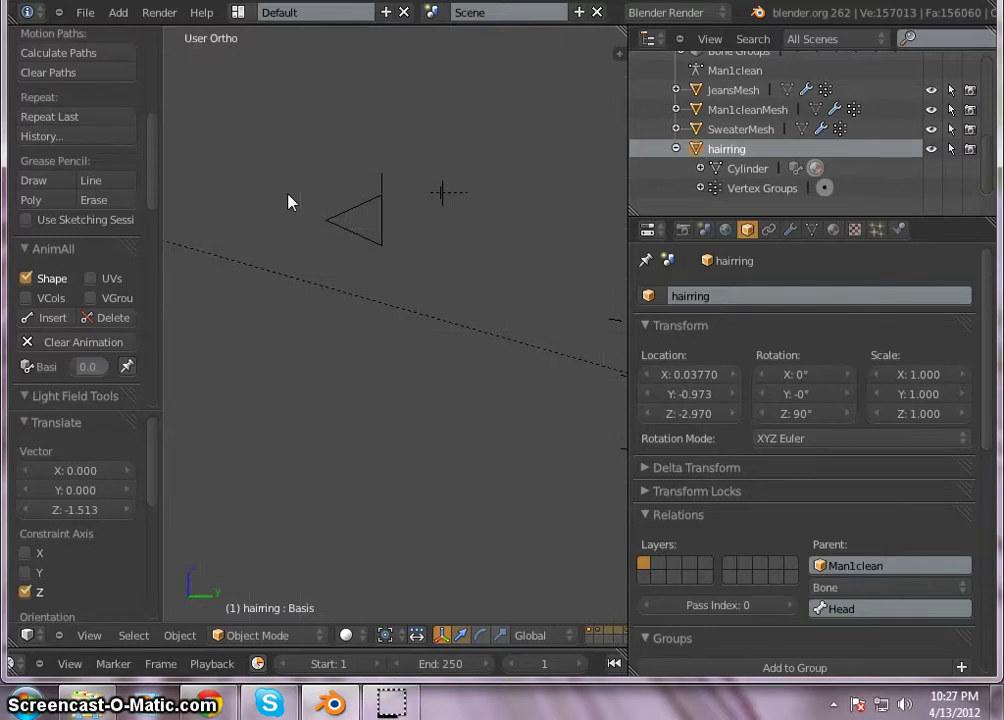
pyautogui.scroll(-6, 366, 215)
pyautogui.scroll(7, 572, 222)
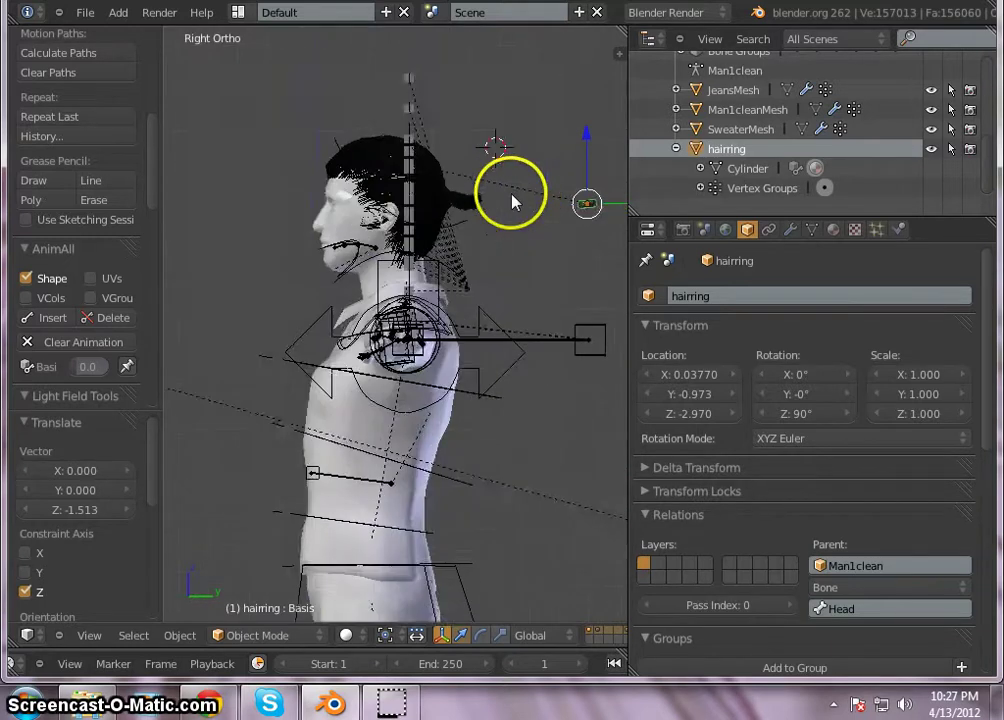
pyautogui.scroll(-3, 410, 197)
pyautogui.scroll(3, 340, 170)
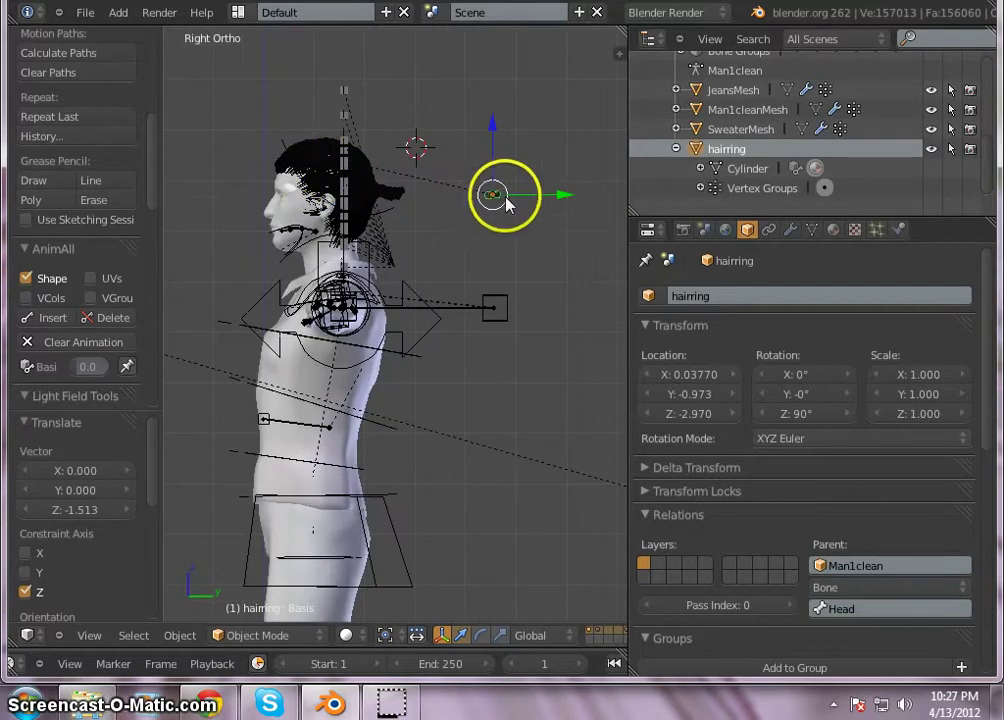
pyautogui.moveTo(565, 194); pyautogui.dragTo(455, 189)
pyautogui.scroll(5, 385, 197)
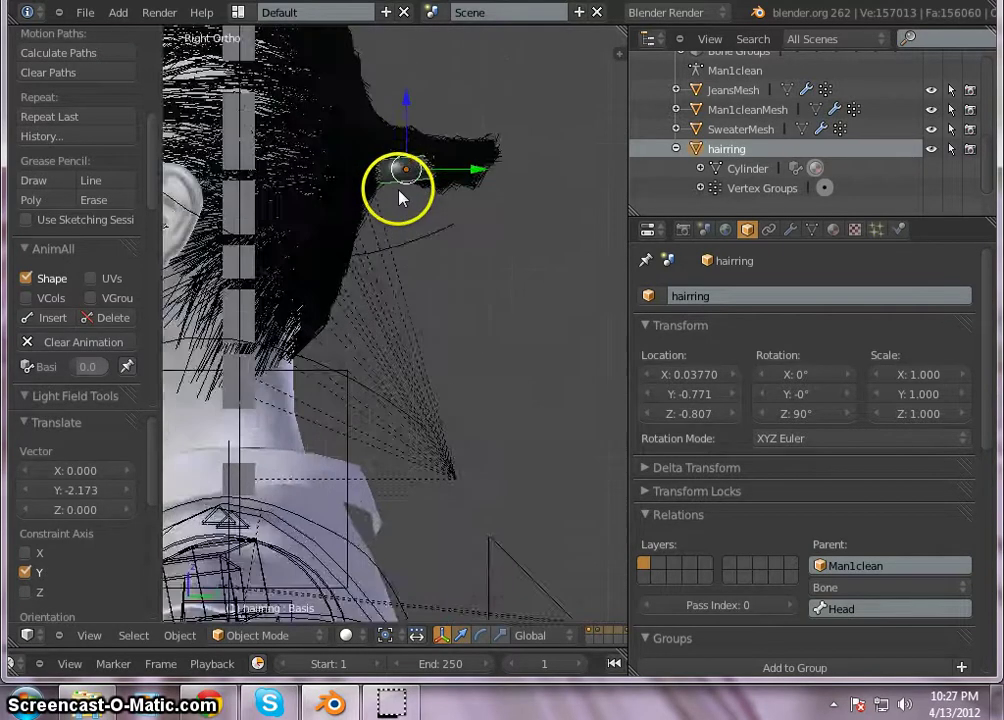
pyautogui.scroll(2, 400, 197)
pyautogui.scroll(2, 405, 193)
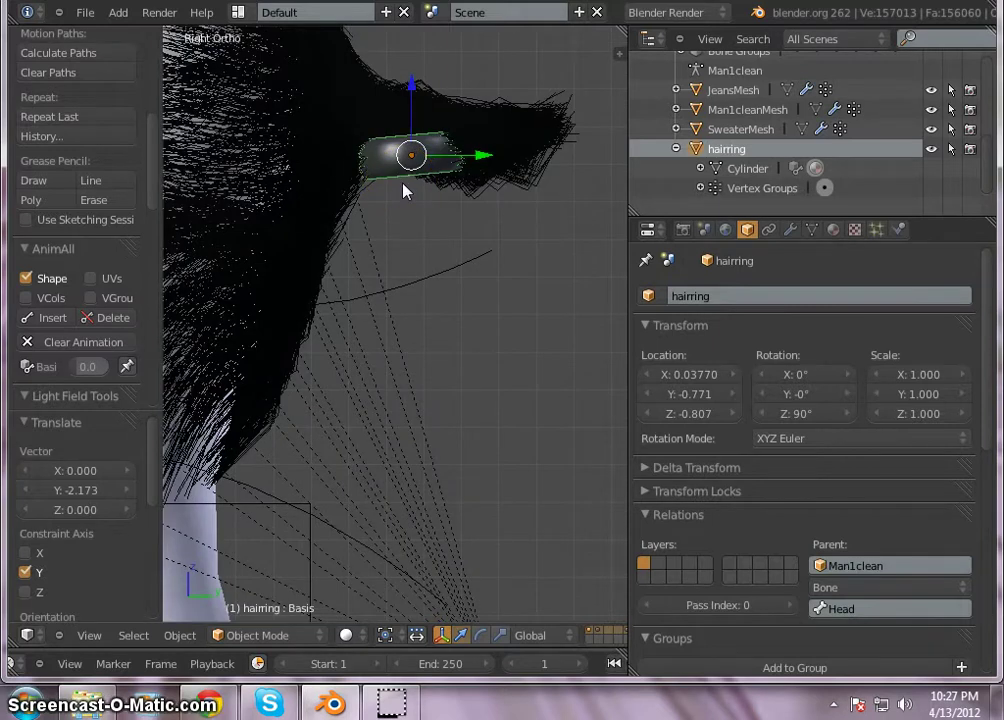
pyautogui.click(412, 96)
pyautogui.click(428, 167)
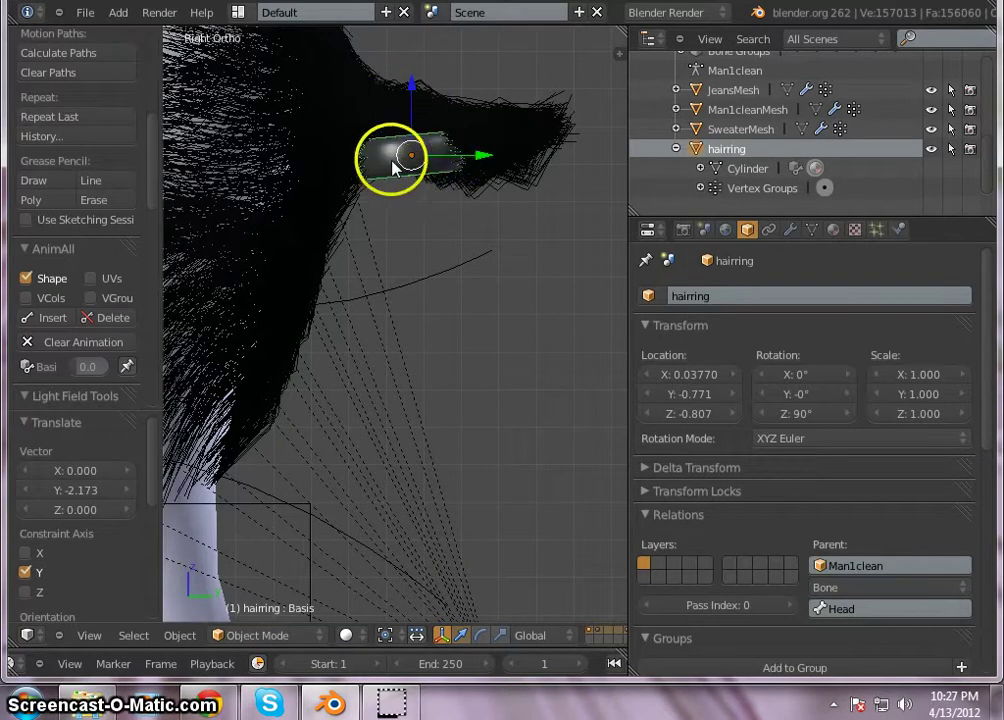
# - Try an X rotation of 90° on the hairring and reset it to 0°
pyautogui.moveTo(458, 222); pyautogui.dragTo(392, 256, button='middle')
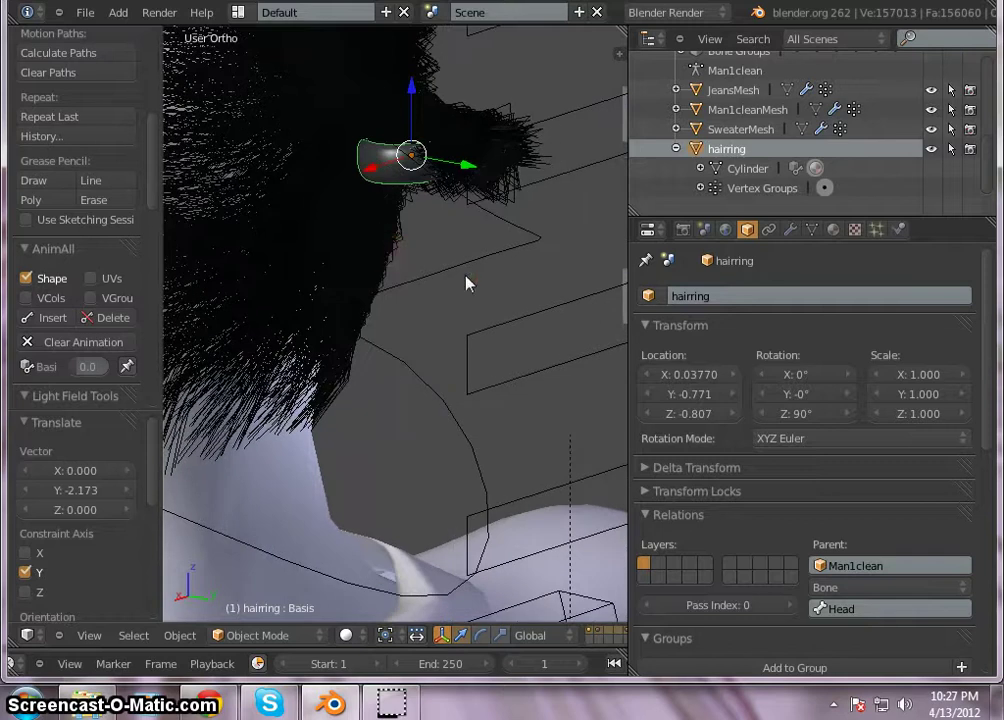
pyautogui.click(797, 376)
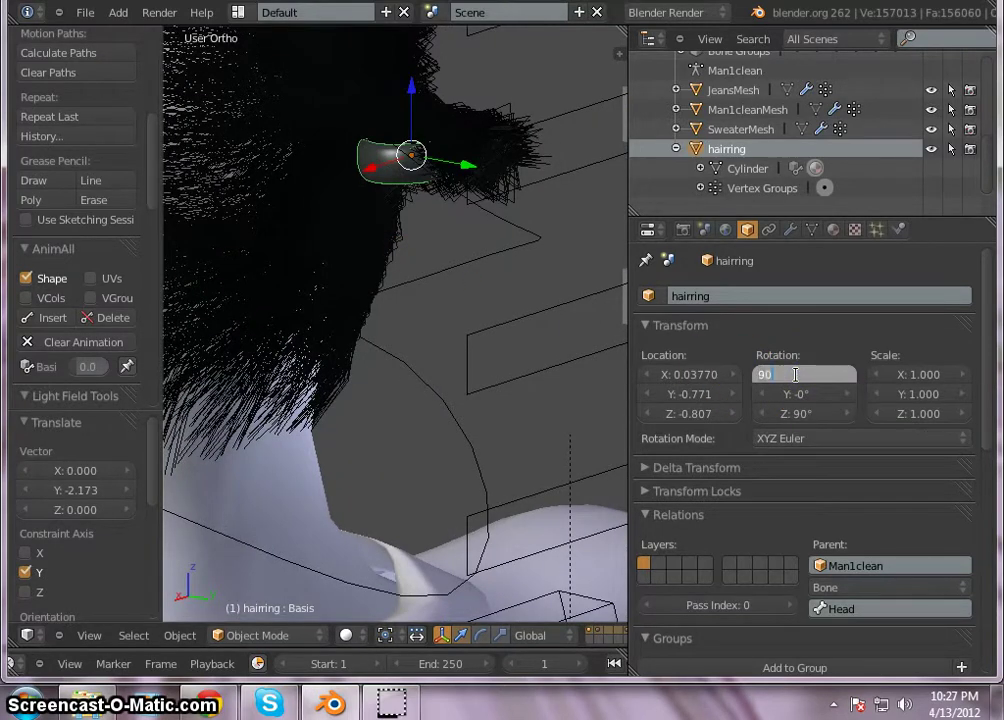
pyautogui.write('90')
pyautogui.press('Return')
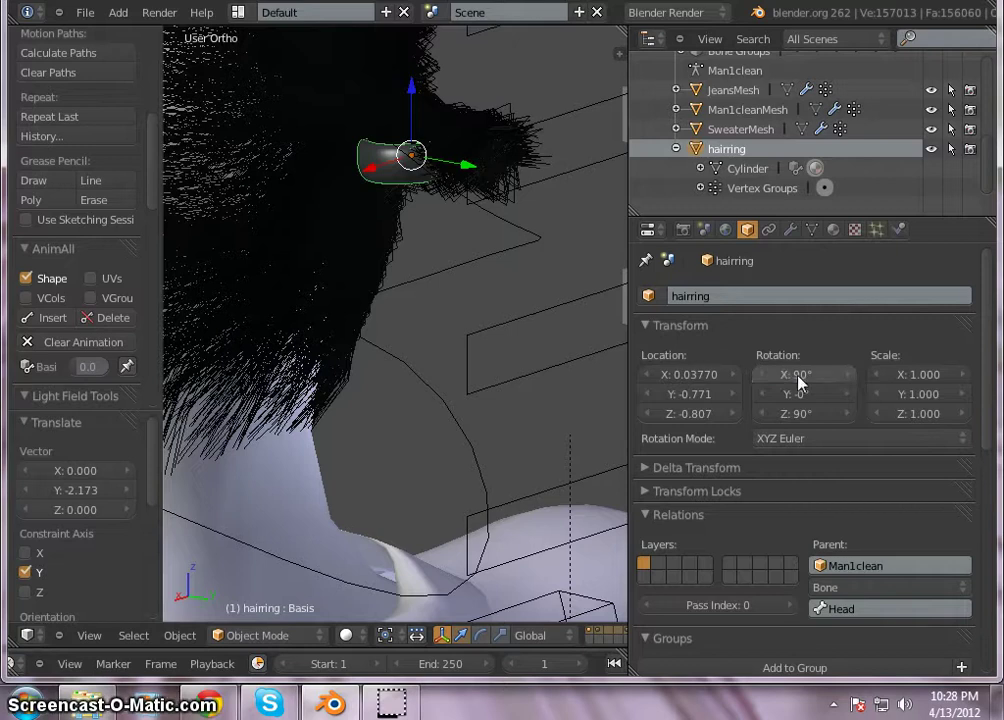
pyautogui.click(822, 341)
pyautogui.click(805, 377)
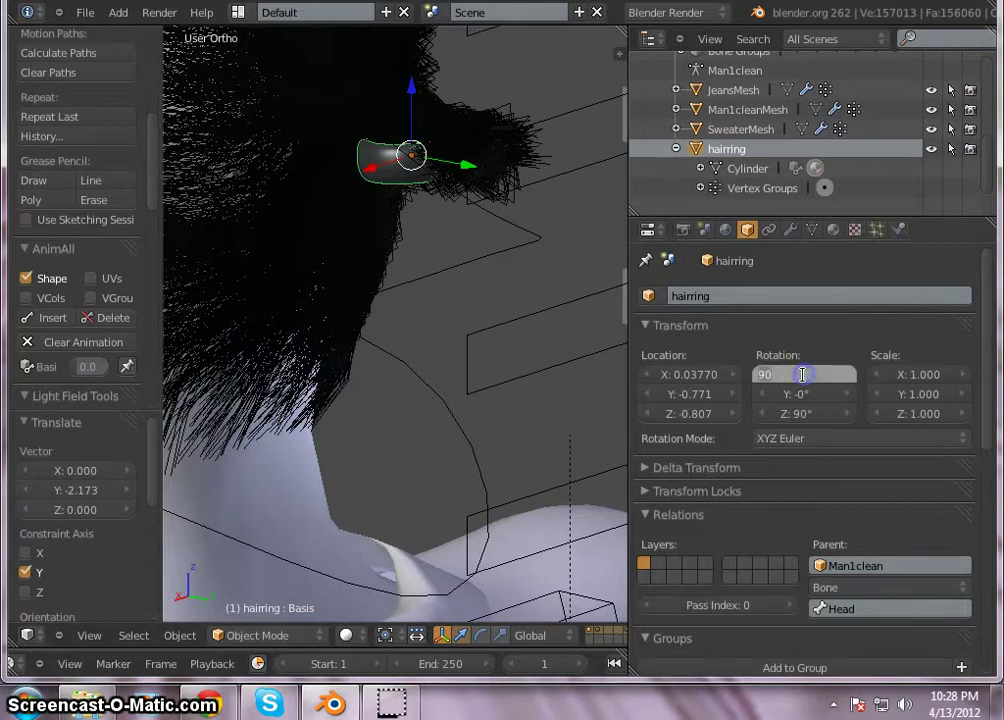
pyautogui.write('0')
pyautogui.click(645, 280)
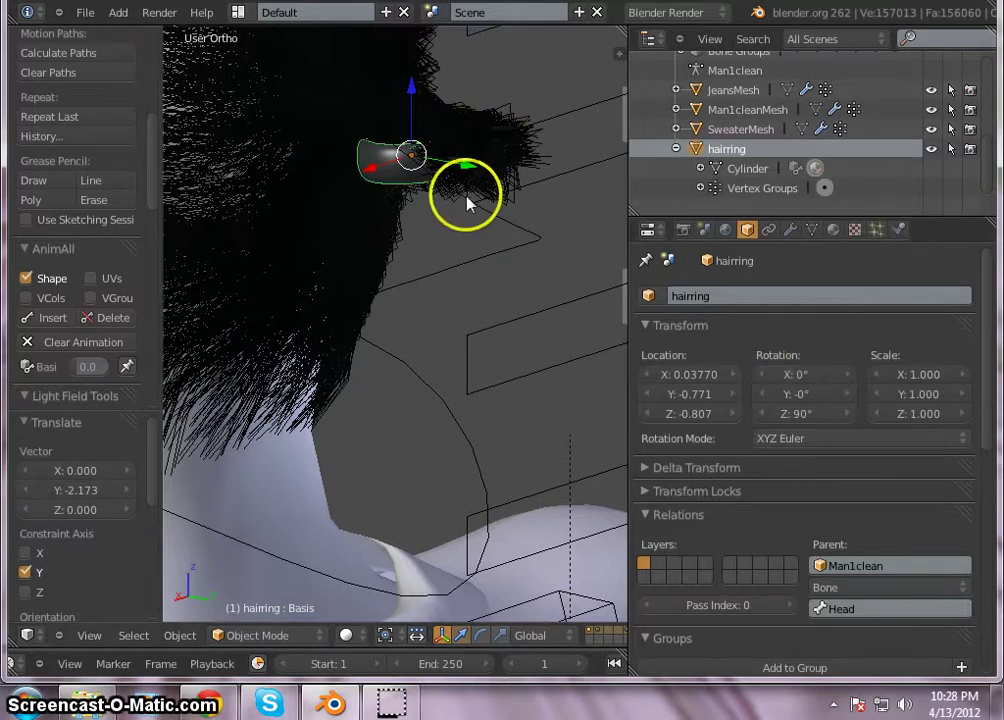
# - Rotate the hairring about 81° around the global X axis so it encircles the ponytail
pyautogui.scroll(2, 415, 190)
pyautogui.scroll(-4, 391, 123)
pyautogui.scroll(5, 379, 102)
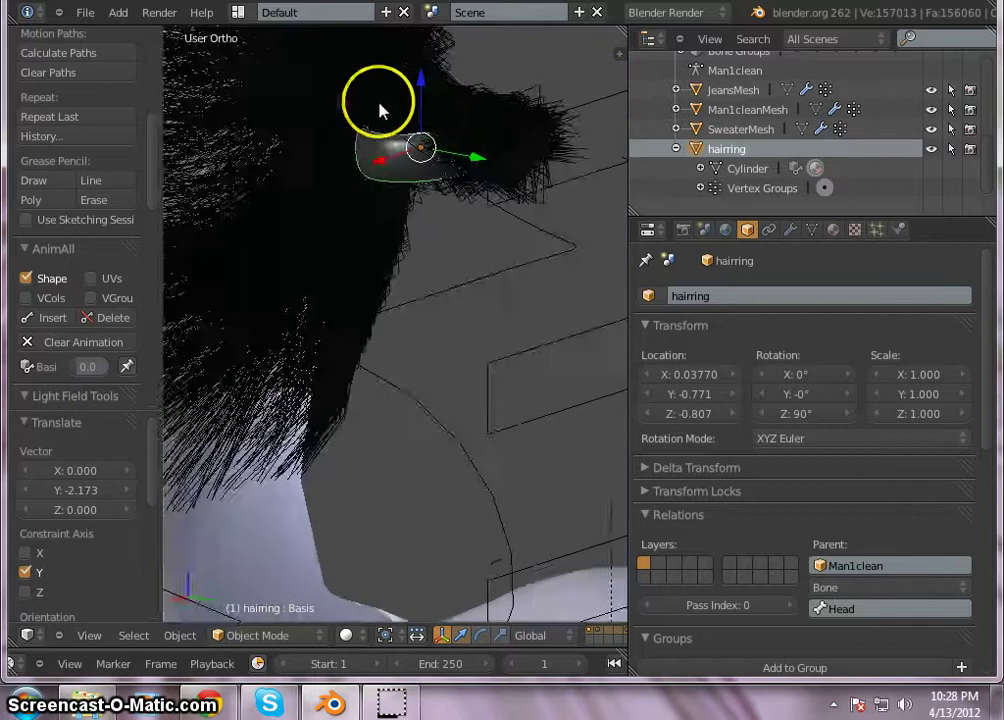
pyautogui.scroll(-3, 415, 195)
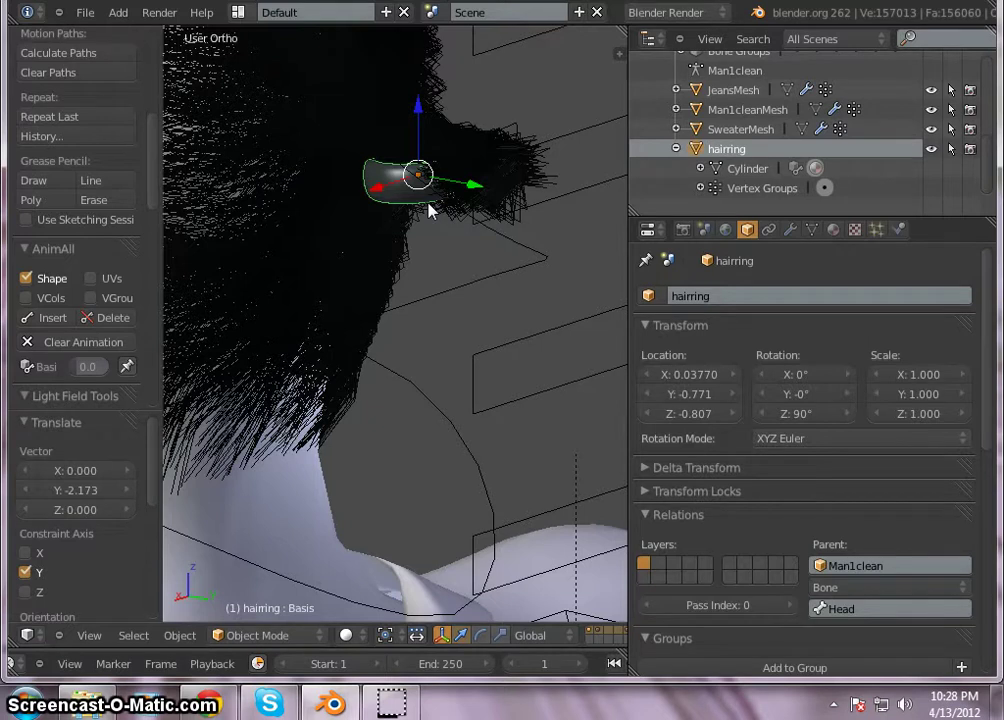
pyautogui.press('r')
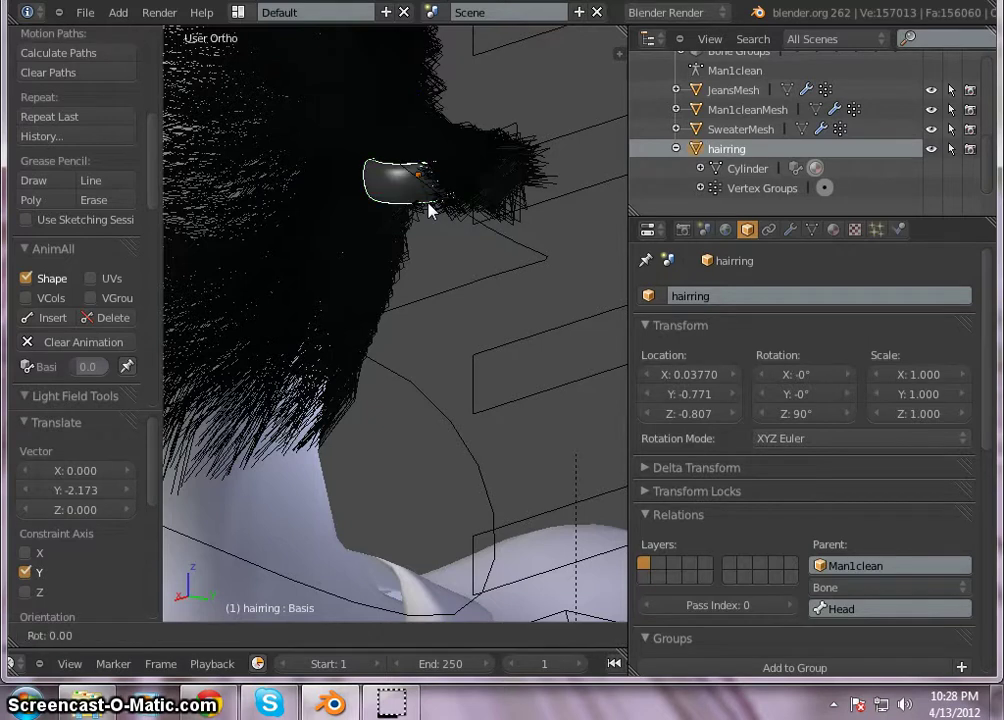
pyautogui.moveTo(430, 210); pyautogui.dragTo(455, 177)
pyautogui.press('x')
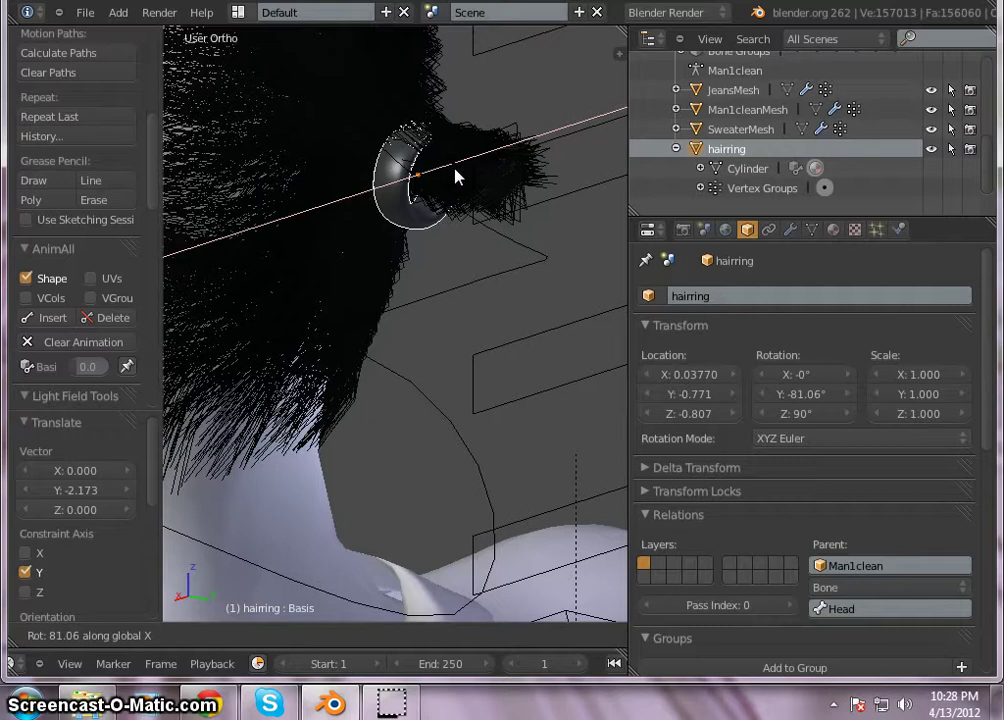
pyautogui.click(455, 177)
# - Fine-tune the hairring's fit on the ponytail by moving it about 0.084 along global Z and -0.068 along global Y
pyautogui.moveTo(278, 283)
pyautogui.mouseDown(button='middle')
pyautogui.moveTo(394, 269)
pyautogui.moveTo(374, 247)
pyautogui.mouseUp(button='middle')
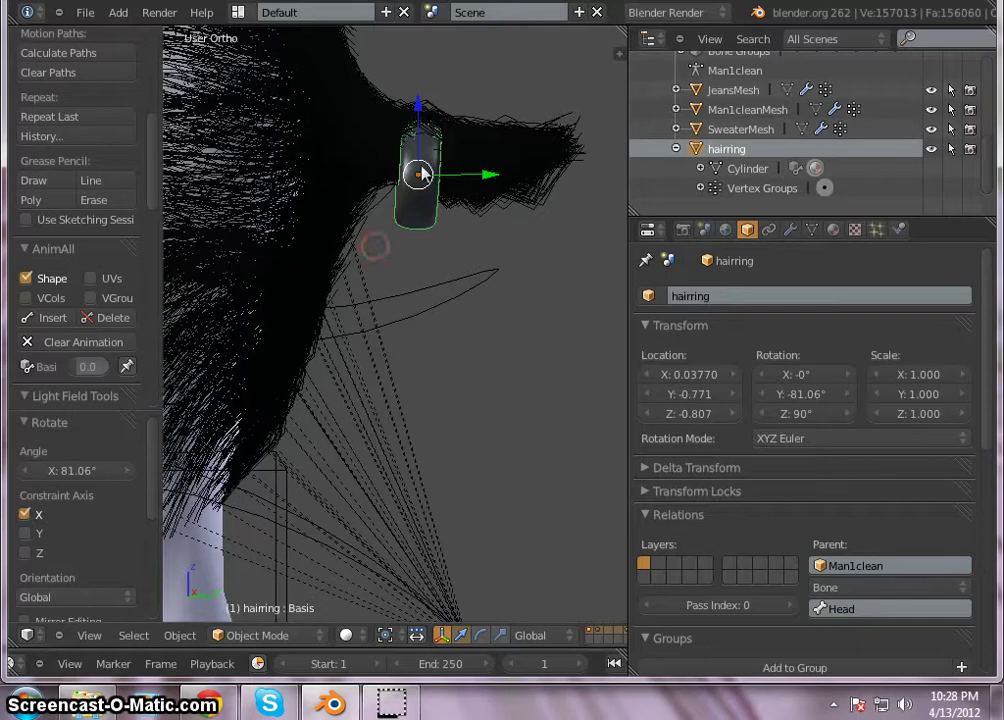
pyautogui.scroll(3, 402, 138)
pyautogui.moveTo(446, 161)
pyautogui.mouseDown(button='middle')
pyautogui.moveTo(466, 164)
pyautogui.moveTo(470, 233)
pyautogui.moveTo(305, 248)
pyautogui.moveTo(242, 217)
pyautogui.moveTo(283, 232)
pyautogui.moveTo(440, 231)
pyautogui.mouseUp(button='middle')
pyautogui.moveTo(469, 232); pyautogui.dragTo(500, 225, button='middle')
pyautogui.moveTo(436, 97); pyautogui.dragTo(437, 95)
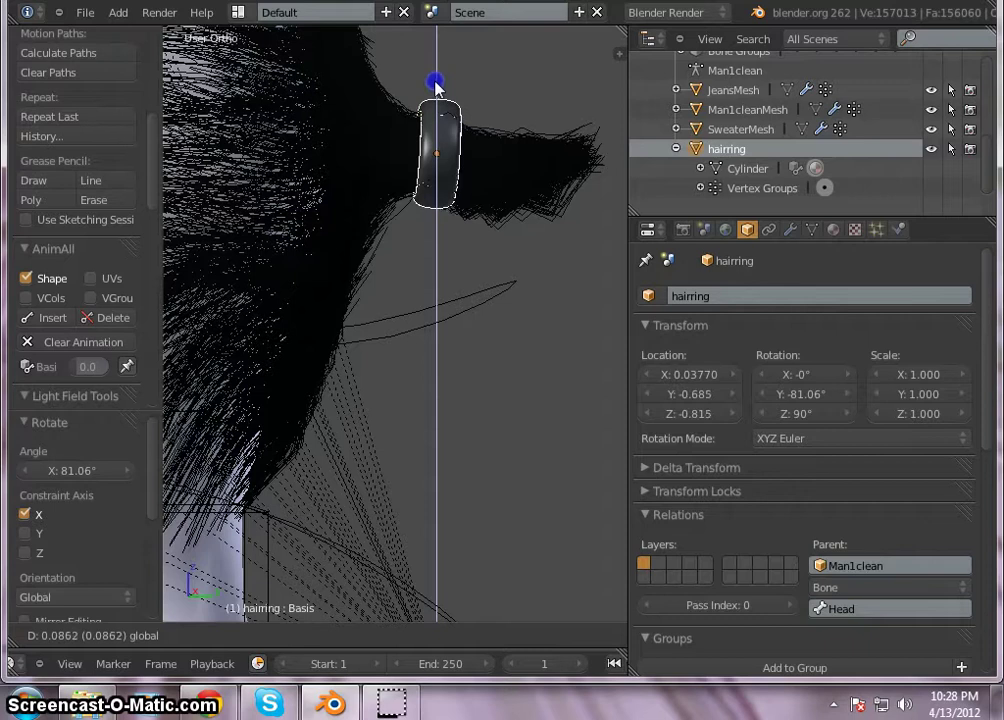
pyautogui.moveTo(436, 88); pyautogui.dragTo(436, 88)
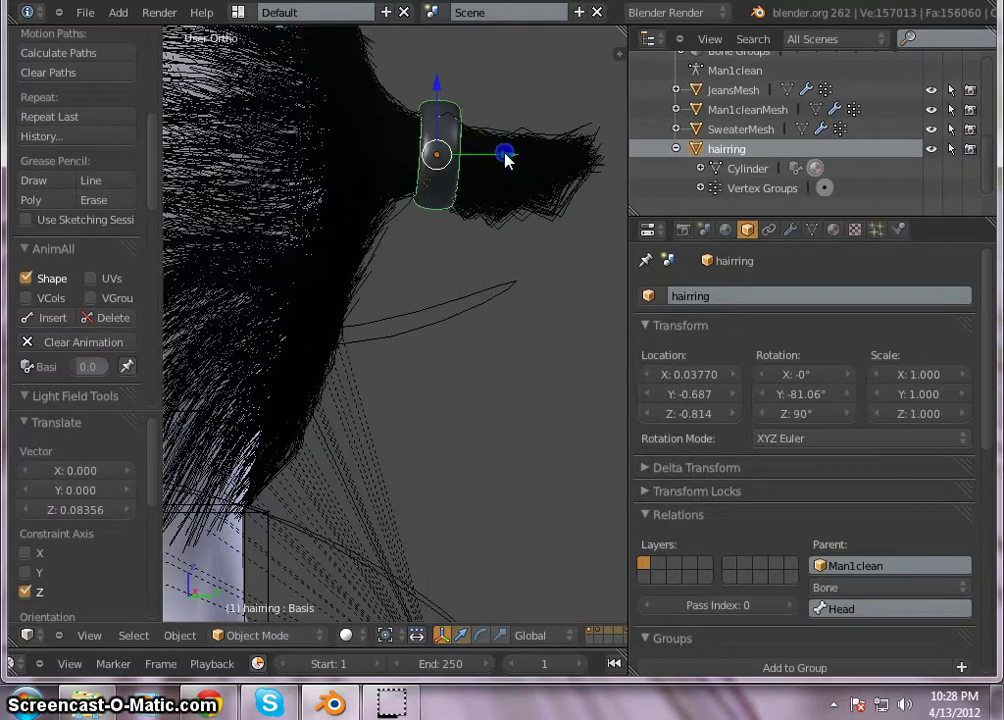
pyautogui.moveTo(505, 158); pyautogui.dragTo(483, 158)
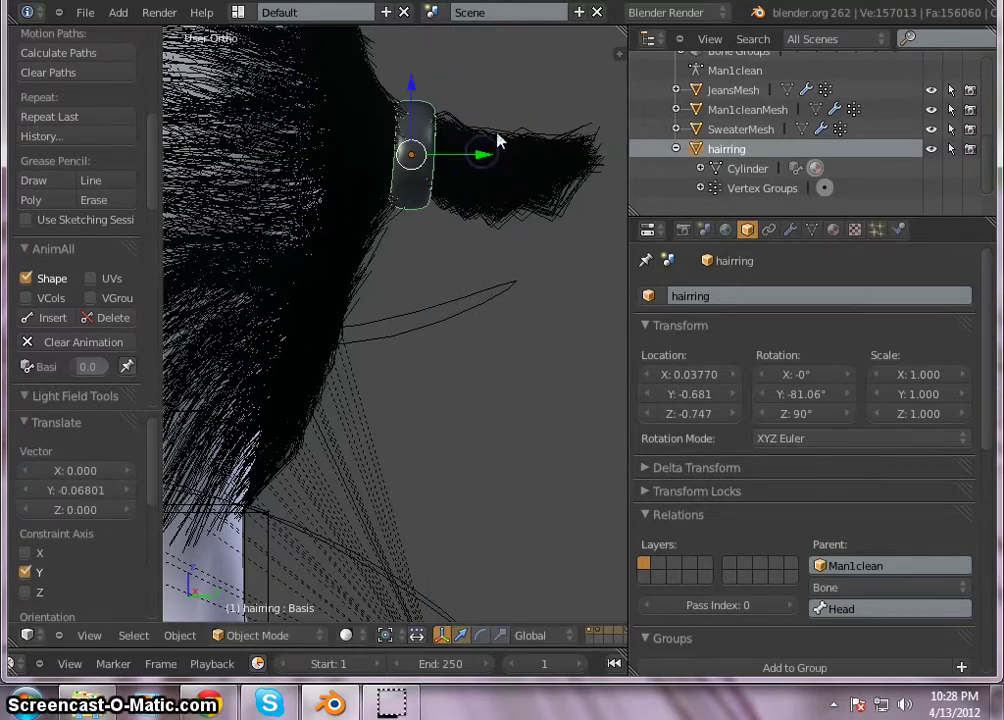
# - Select the Head bone of the Man1clean armature and switch the skeleton from Rest Position to Pose Position
pyautogui.moveTo(495, 139); pyautogui.dragTo(313, 284, button='middle')
pyautogui.scroll(-8, 426, 101)
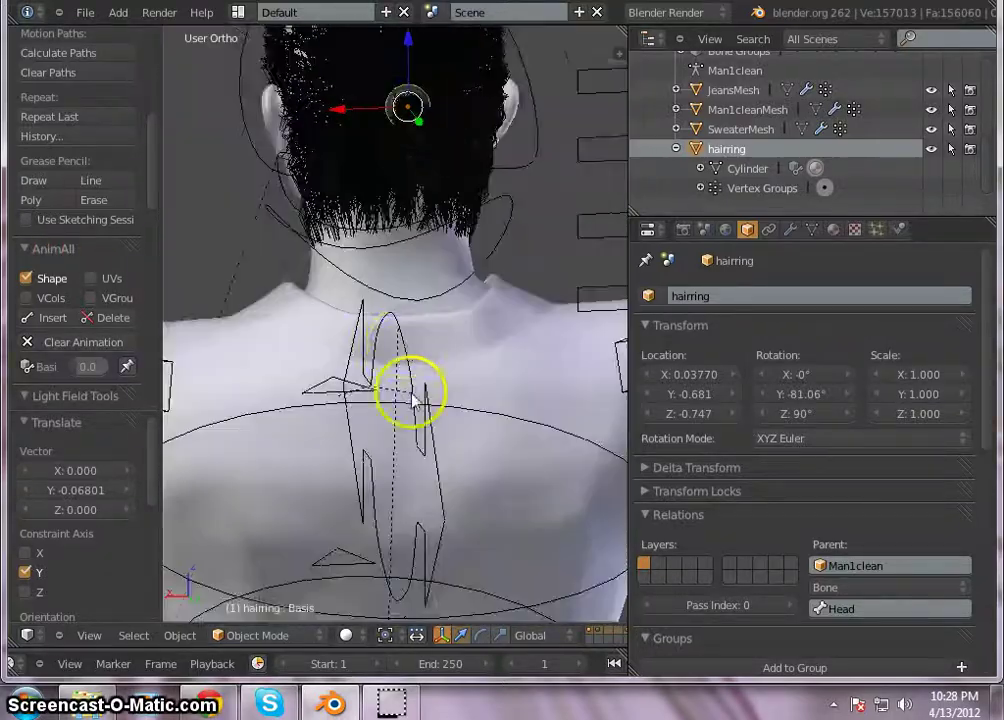
pyautogui.scroll(2, 302, 163)
pyautogui.scroll(3, 340, 300)
pyautogui.scroll(-4, 392, 298)
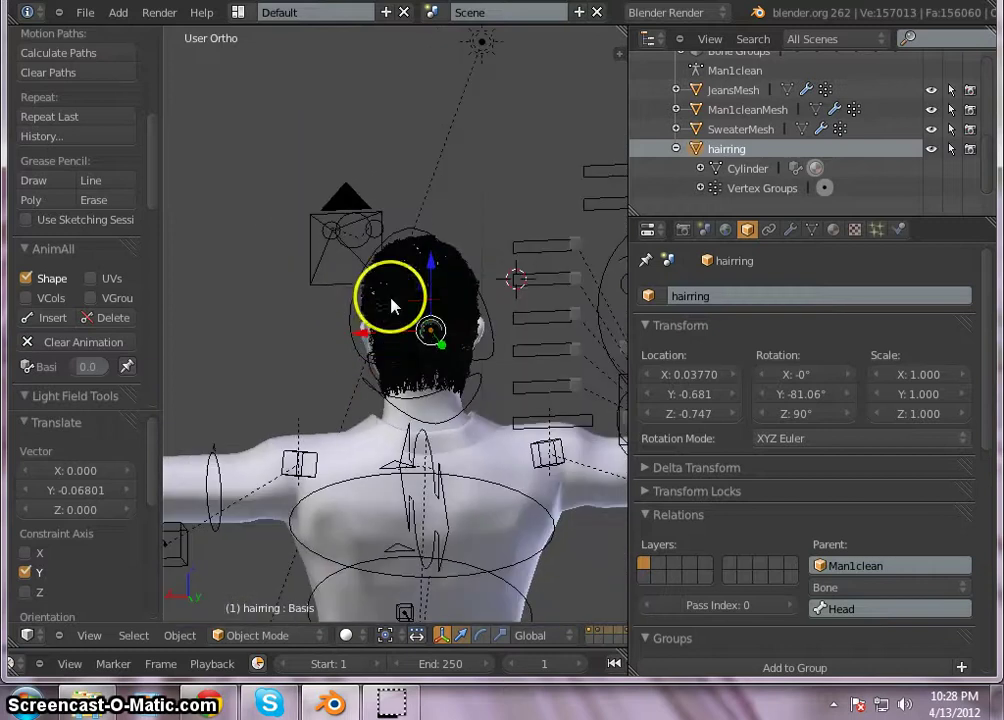
pyautogui.scroll(2, 356, 320)
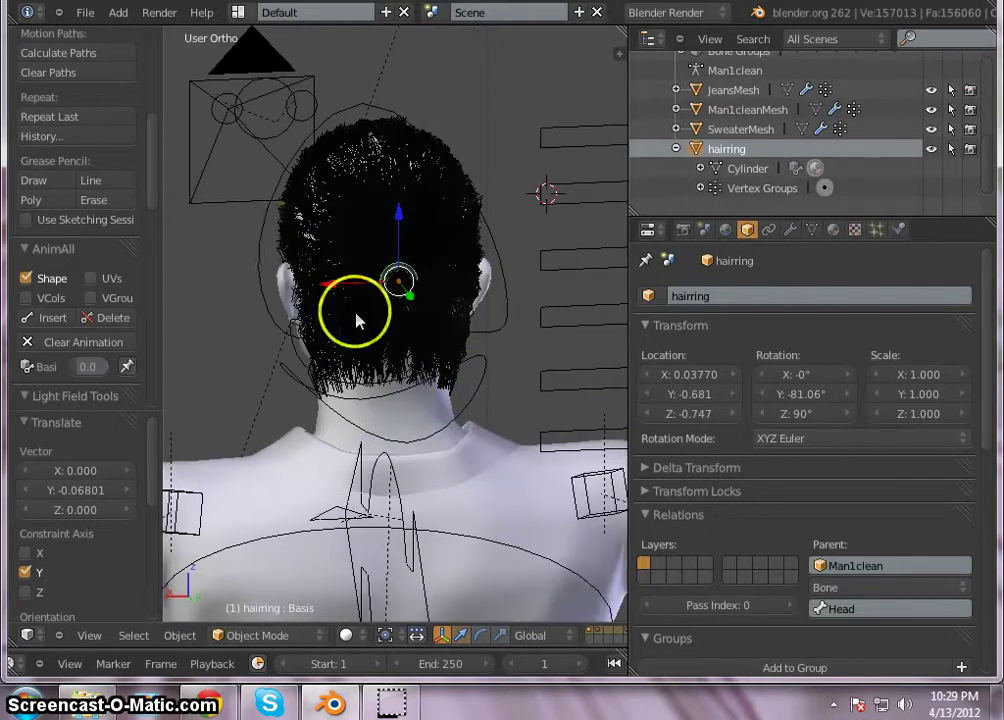
pyautogui.rightClick(262, 234)
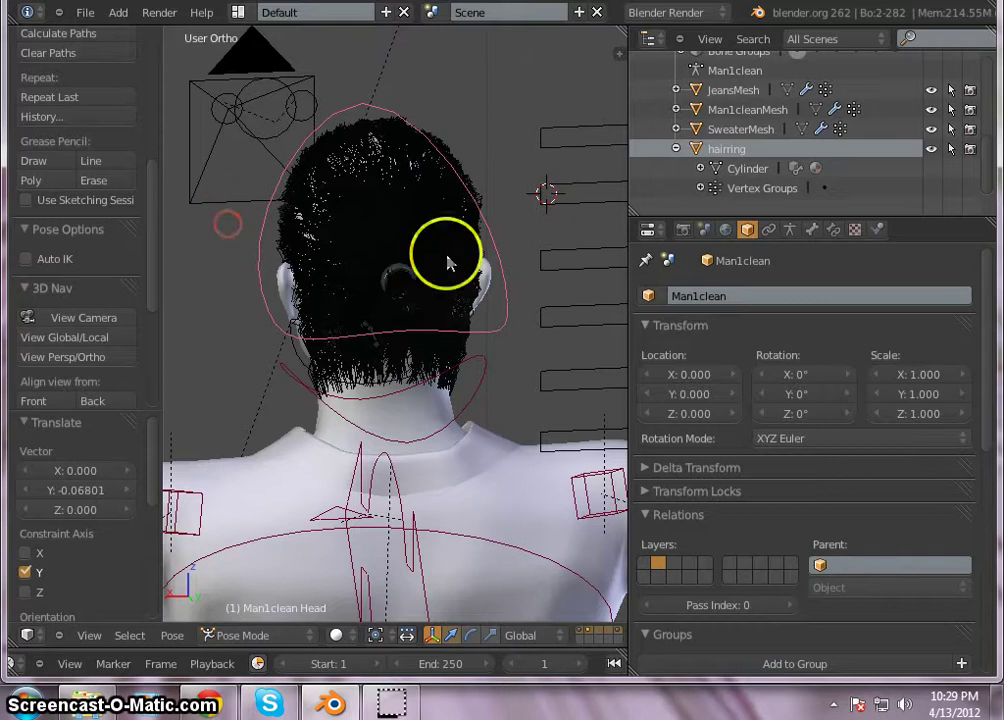
pyautogui.scroll(3, 740, 131)
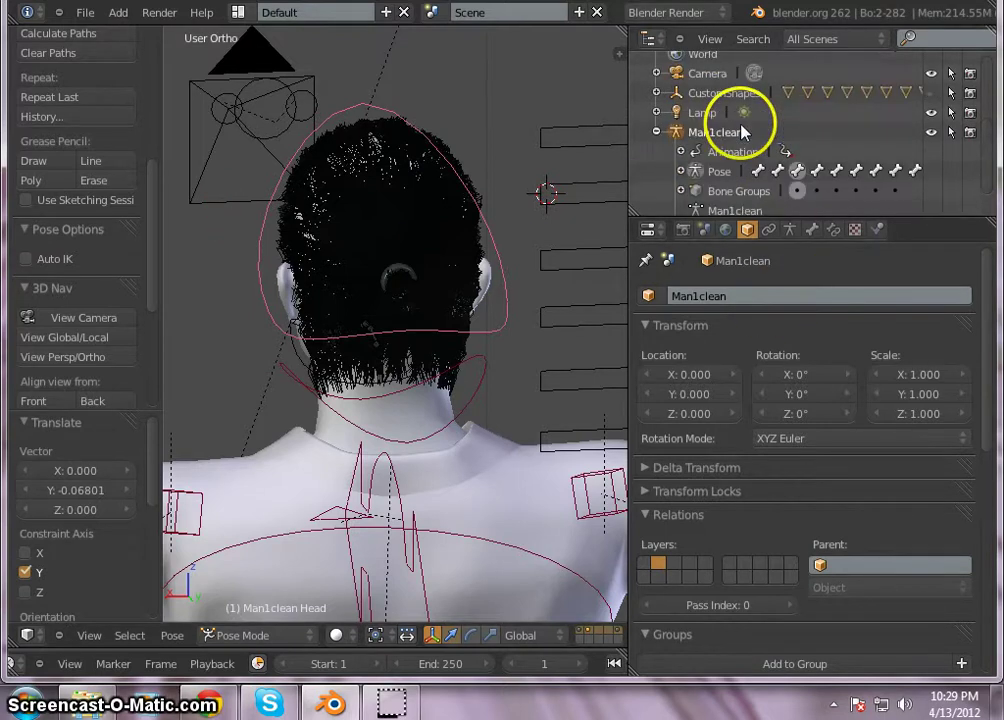
pyautogui.scroll(-2, 778, 198)
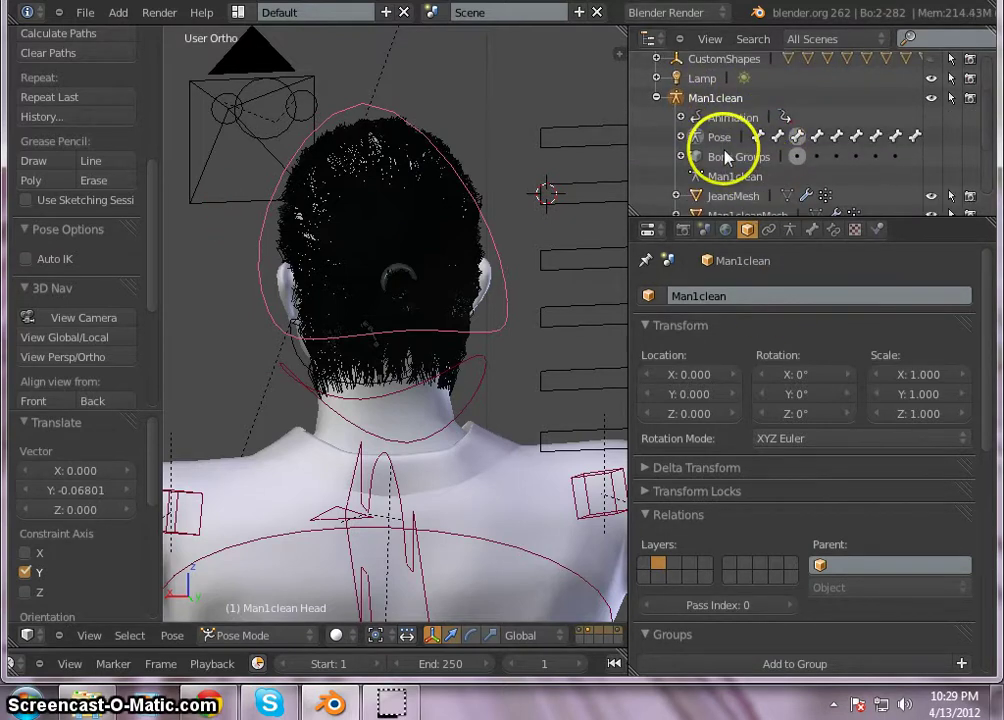
pyautogui.click(790, 229)
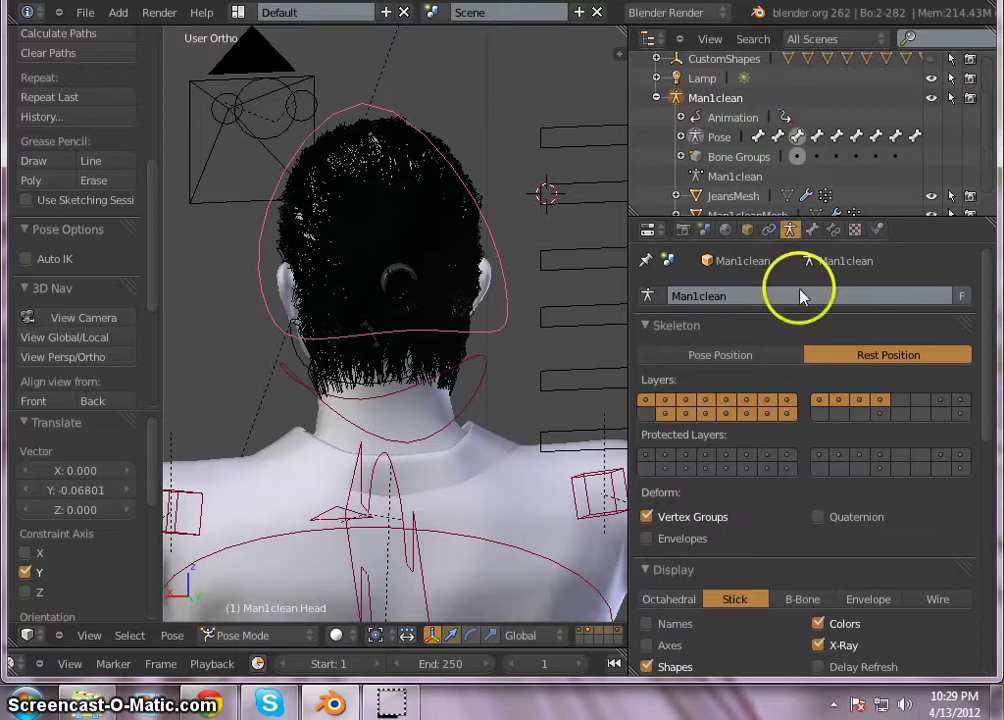
pyautogui.click(740, 355)
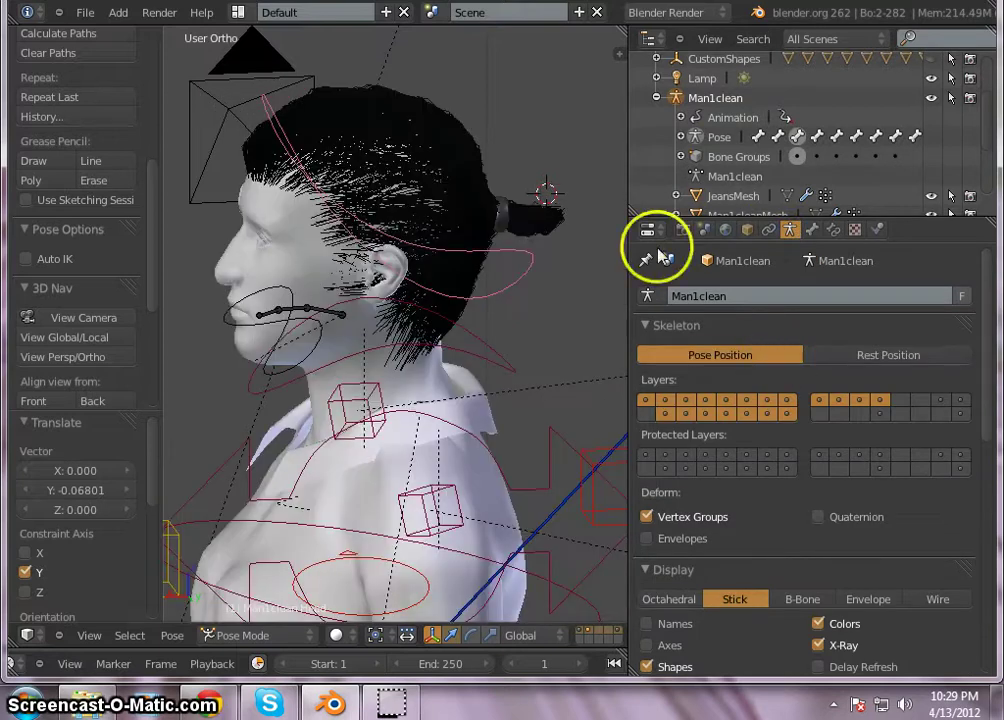
# - Try rotating the Head bone to test whether the hairring follows the head, and cancel the rotation
pyautogui.scroll(8, 556, 222)
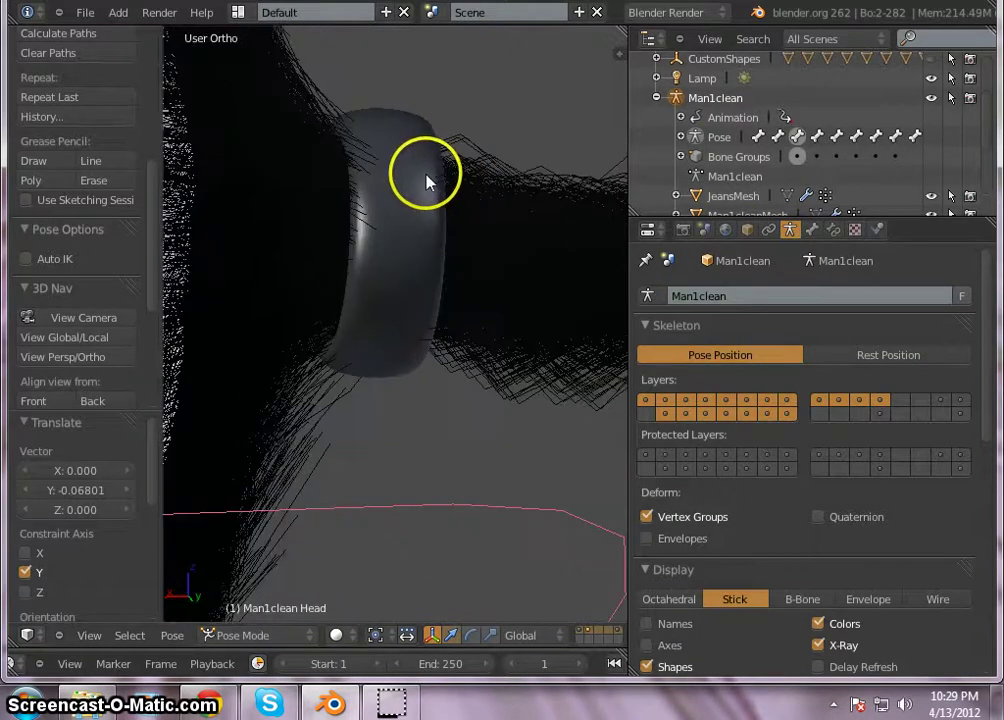
pyautogui.scroll(3, 427, 181)
pyautogui.scroll(-10, 413, 180)
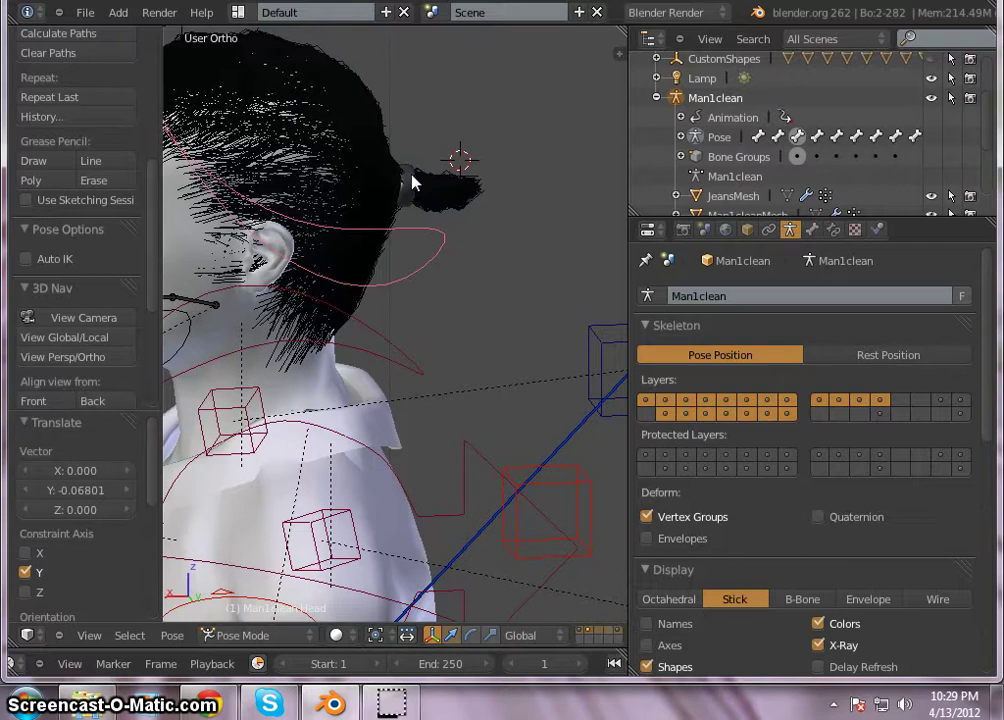
pyautogui.scroll(3, 412, 179)
pyautogui.scroll(-5, 406, 176)
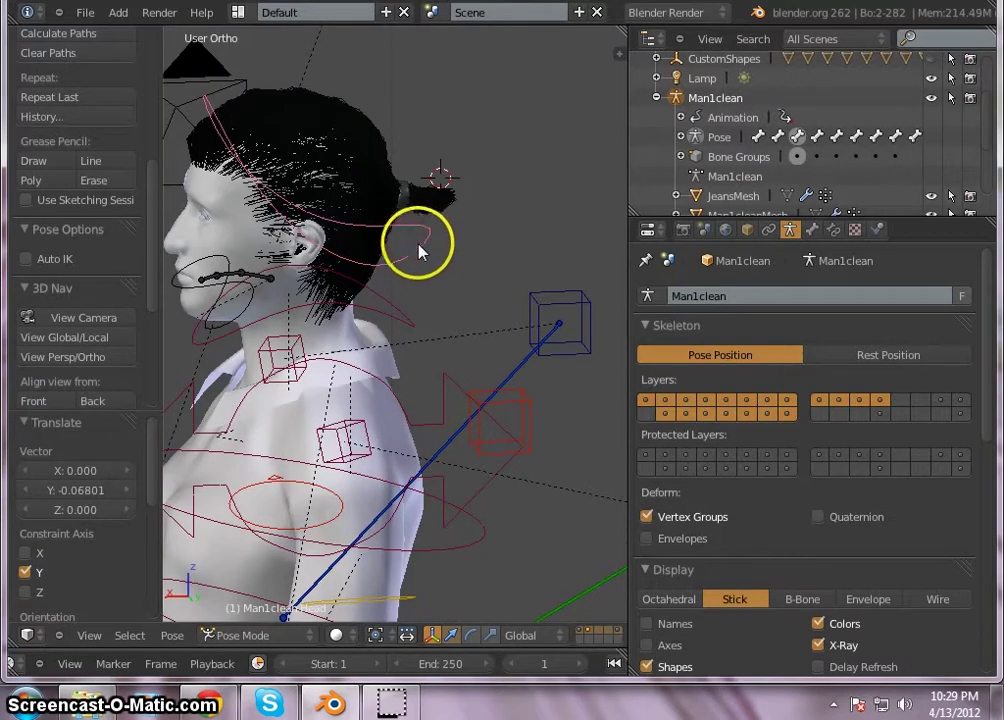
pyautogui.press('r')
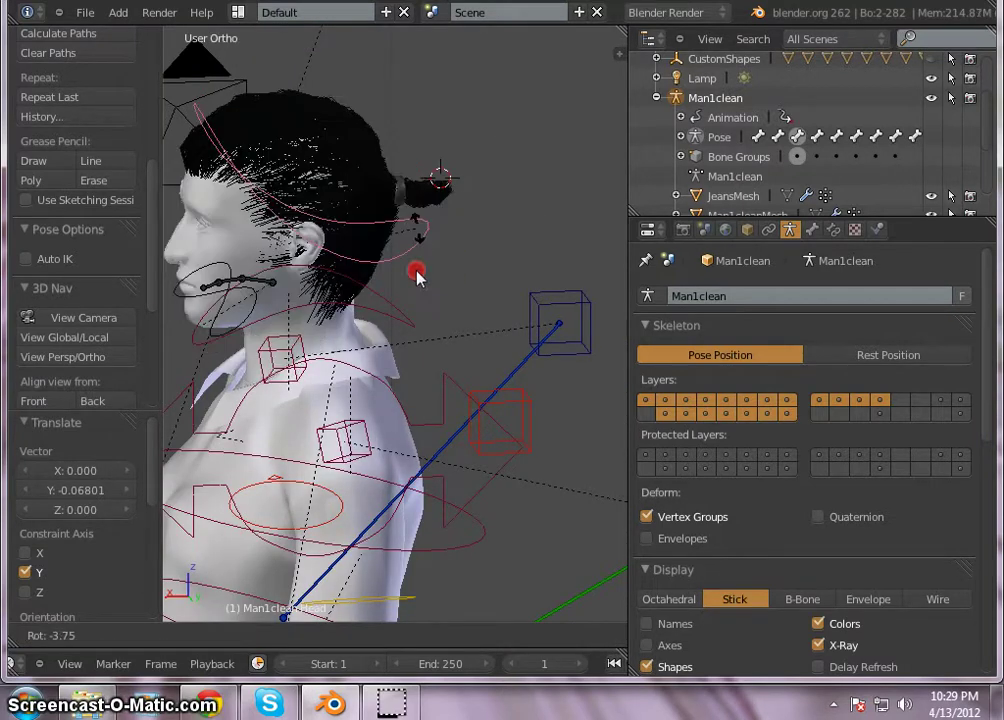
pyautogui.rightClick(383, 226)
# - Examine the hairring's fit around the ponytail up close and on the whole posed head
pyautogui.scroll(-5, 530, 208)
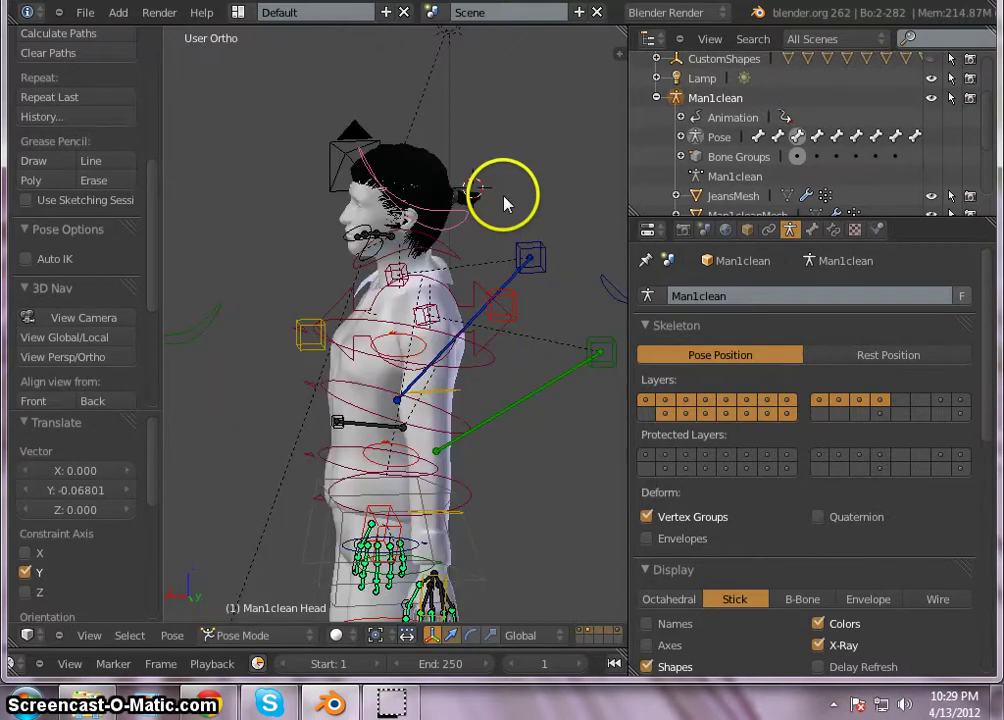
pyautogui.scroll(6, 471, 146)
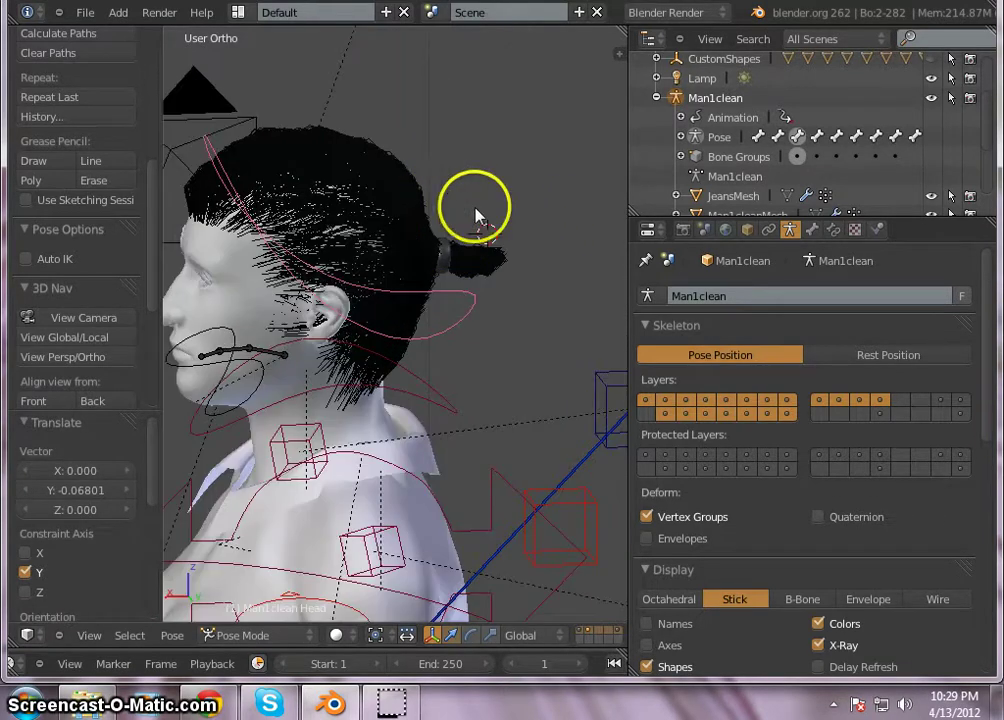
pyautogui.scroll(-5, 490, 190)
pyautogui.scroll(9, 486, 206)
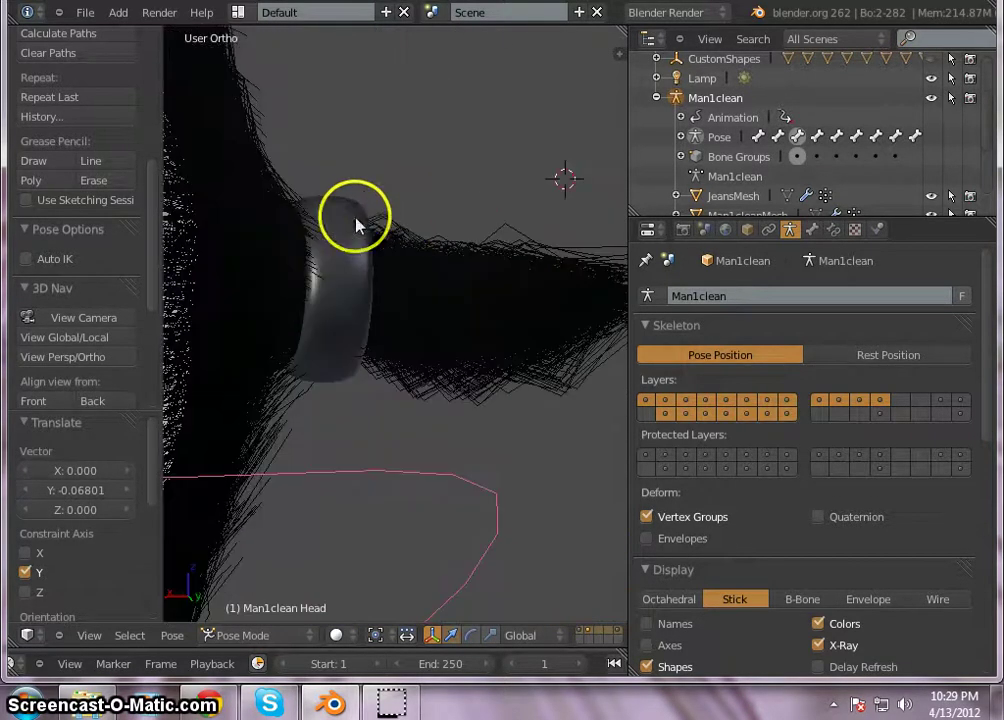
pyautogui.scroll(4, 340, 235)
pyautogui.scroll(-2, 430, 220)
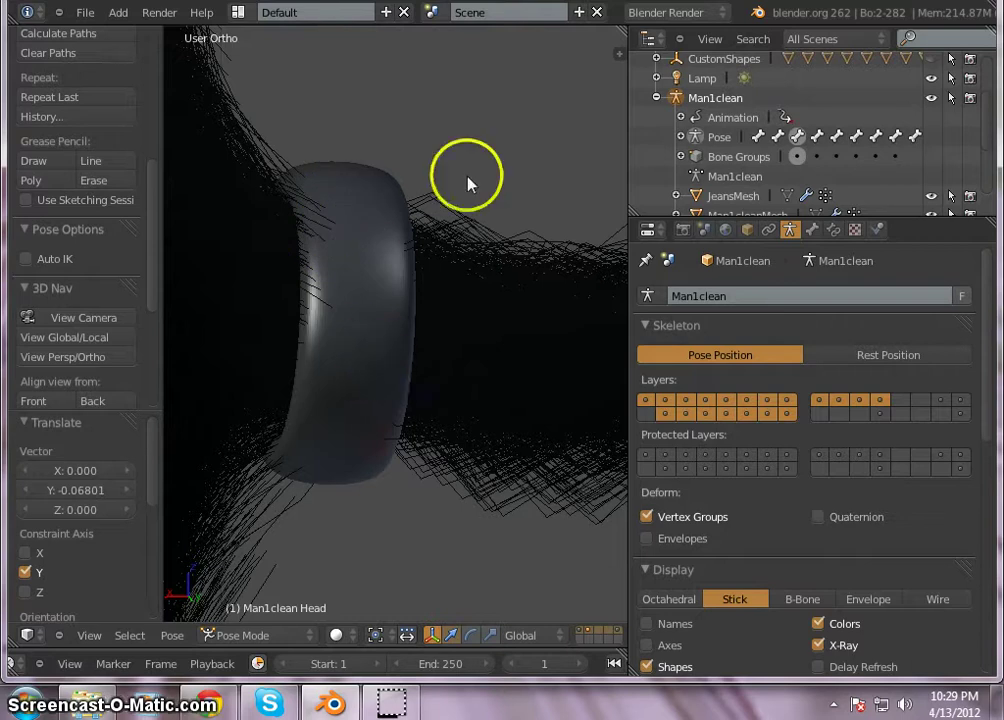
pyautogui.scroll(-2, 466, 176)
pyautogui.scroll(-2, 466, 178)
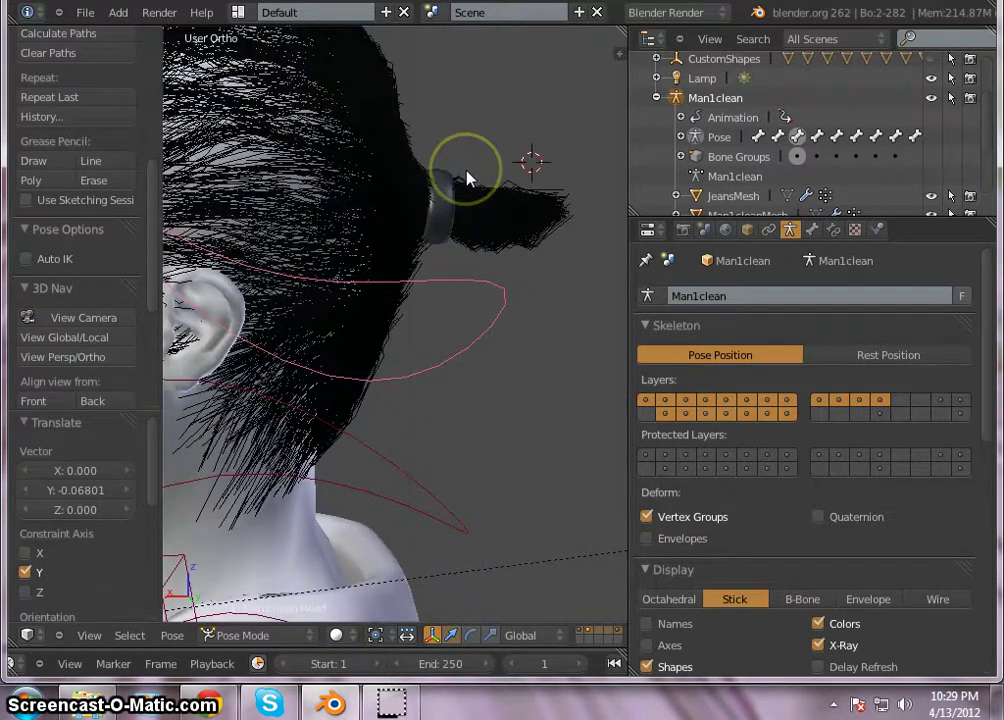
pyautogui.scroll(-3, 466, 178)
pyautogui.moveTo(246, 240); pyautogui.dragTo(495, 263, button='middle')
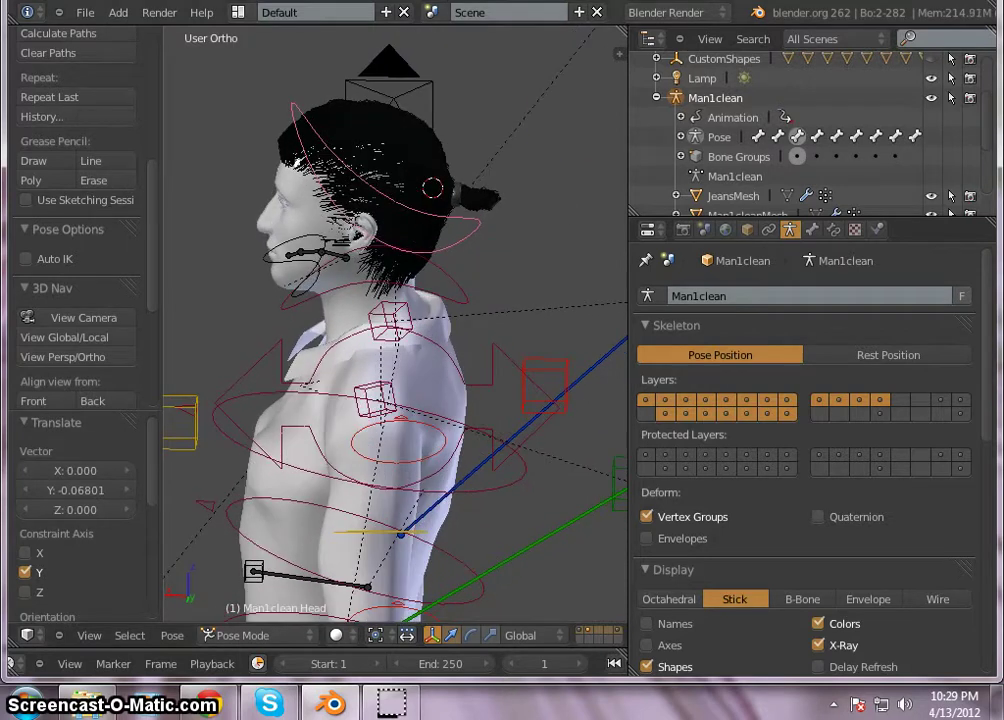